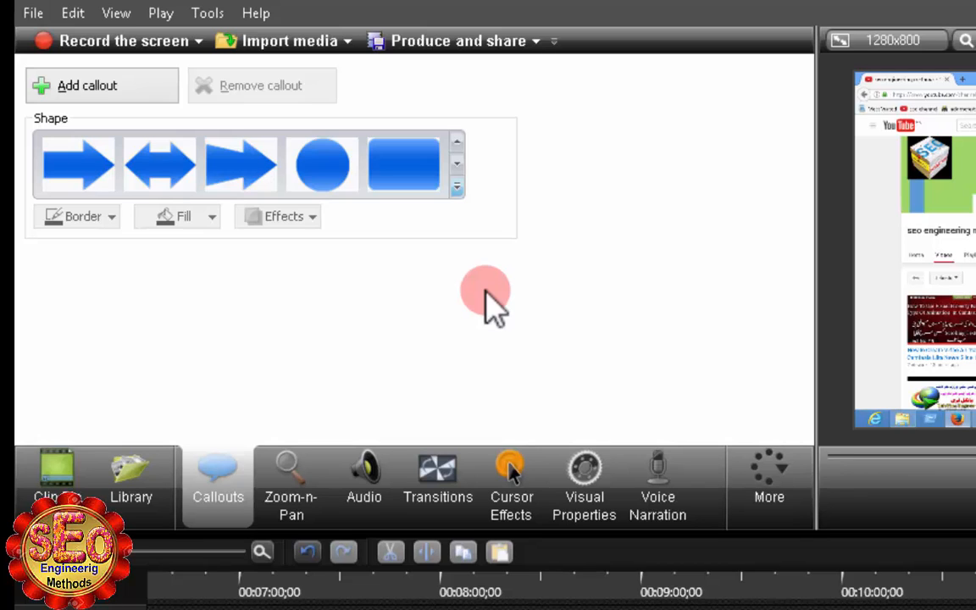
- Add a Zoom-n-Pan zoom that frames the channel banner and Subscribe button area at 0:11:34;11
{"action": "left_click", "coordinate": [87, 464]}
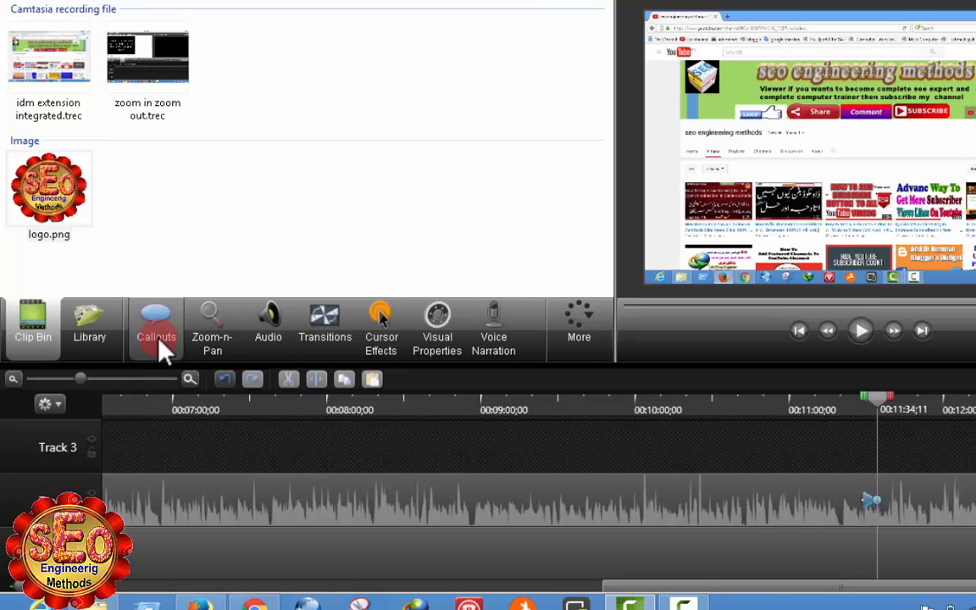
{"action": "left_click", "coordinate": [158, 342]}
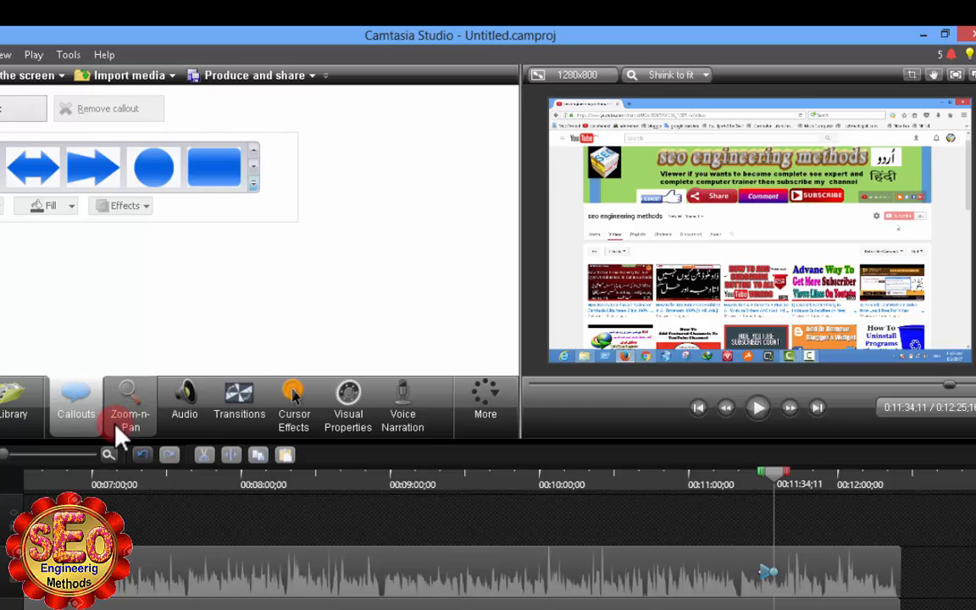
{"action": "left_click", "coordinate": [105, 386]}
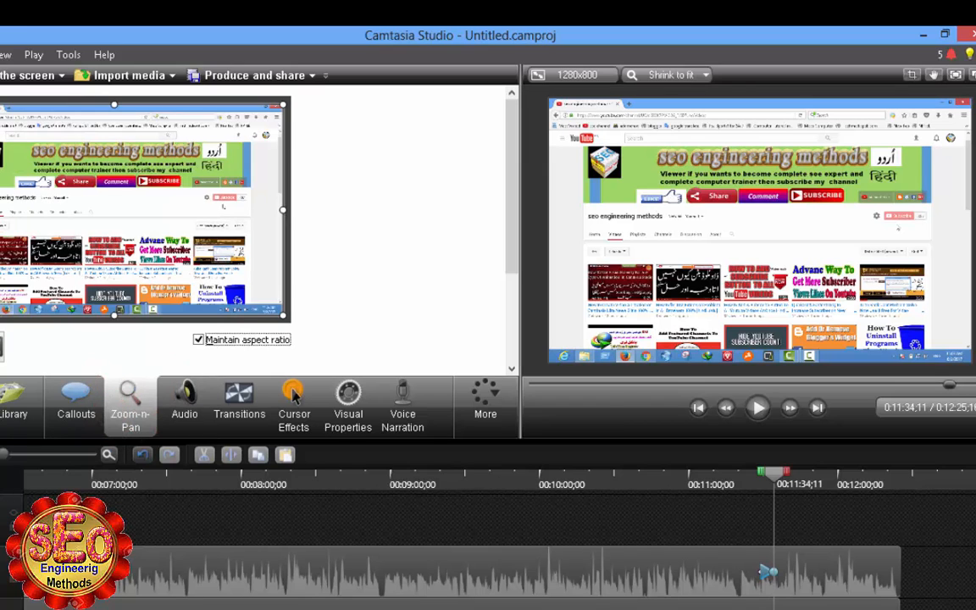
{"action": "left_click_drag", "start_coordinate": [0, 209], "coordinate": [106, 180]}
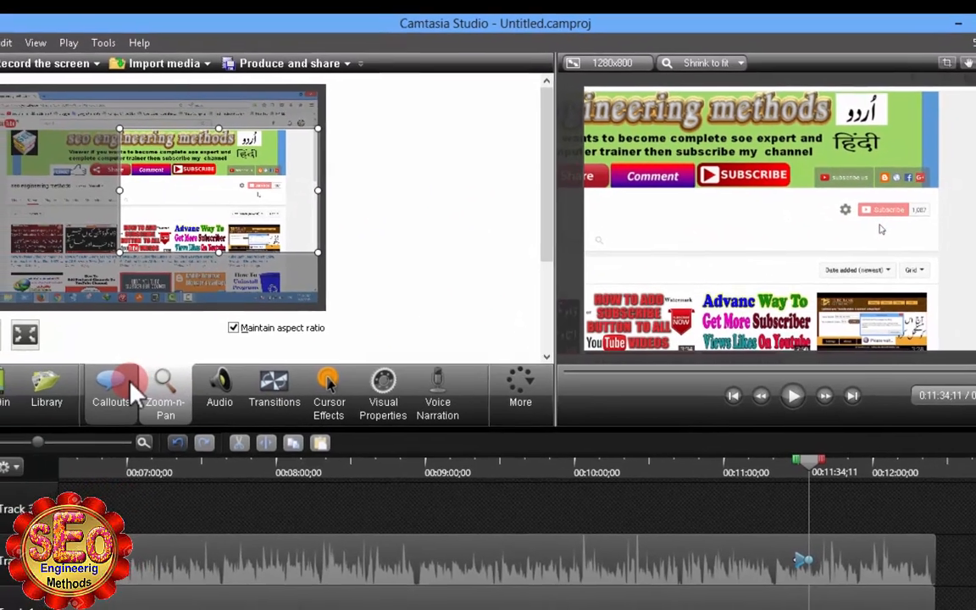
- Add a Sketch Motion rectangle callout around the channel's Subscribe button and briefly preview its drawing animation
{"action": "left_click", "coordinate": [91, 396]}
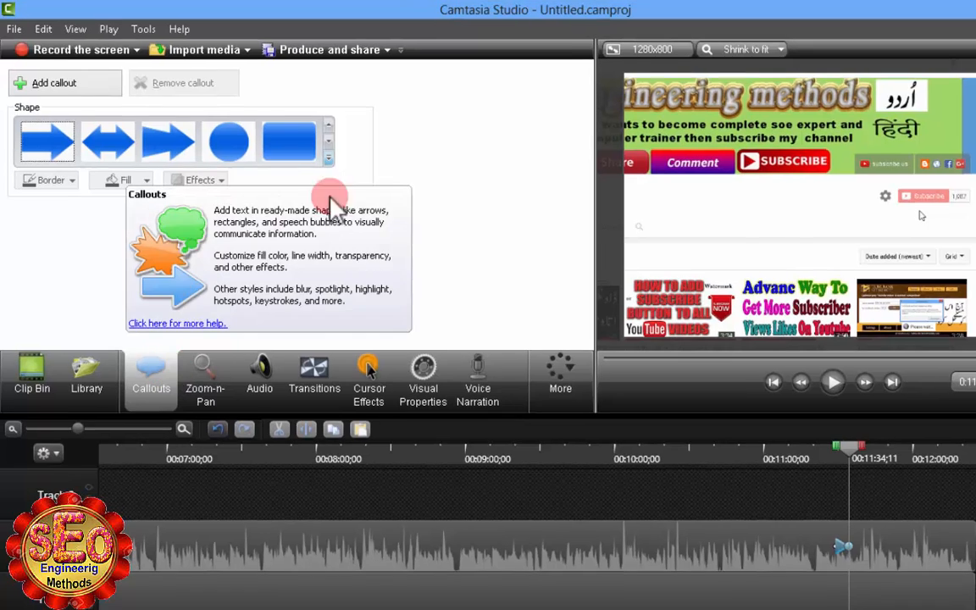
{"action": "left_click", "coordinate": [329, 158]}
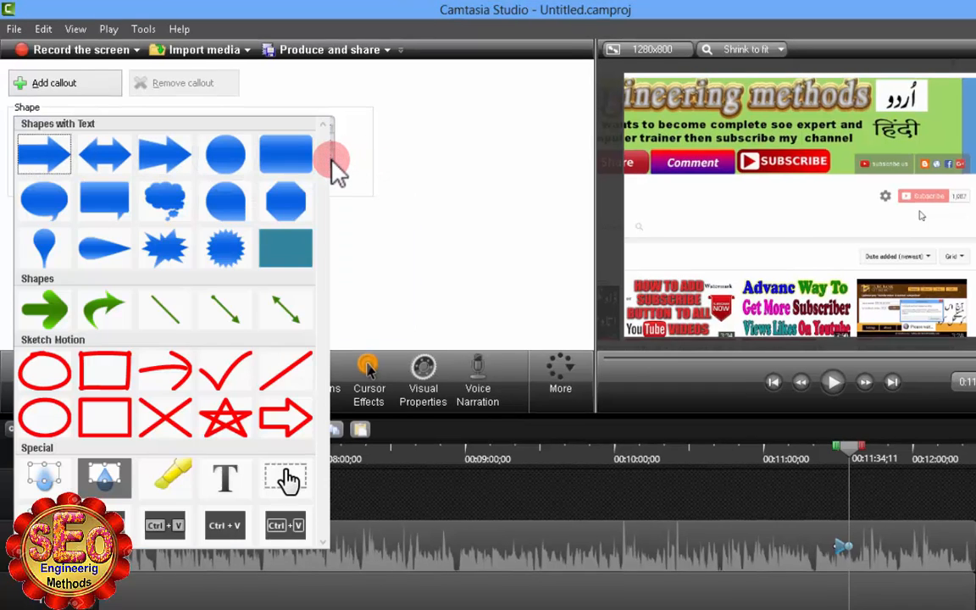
{"action": "left_click", "coordinate": [117, 415]}
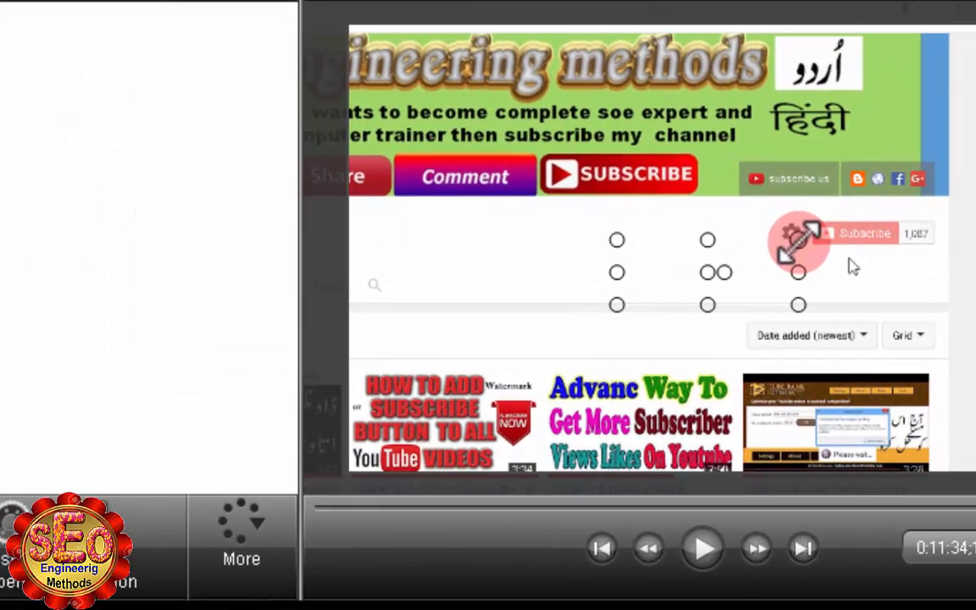
{"action": "mouse_move", "coordinate": [762, 254]}
{"action": "left_mouse_down"}
{"action": "mouse_move", "coordinate": [945, 205]}
{"action": "mouse_move", "coordinate": [915, 203]}
{"action": "left_mouse_up"}
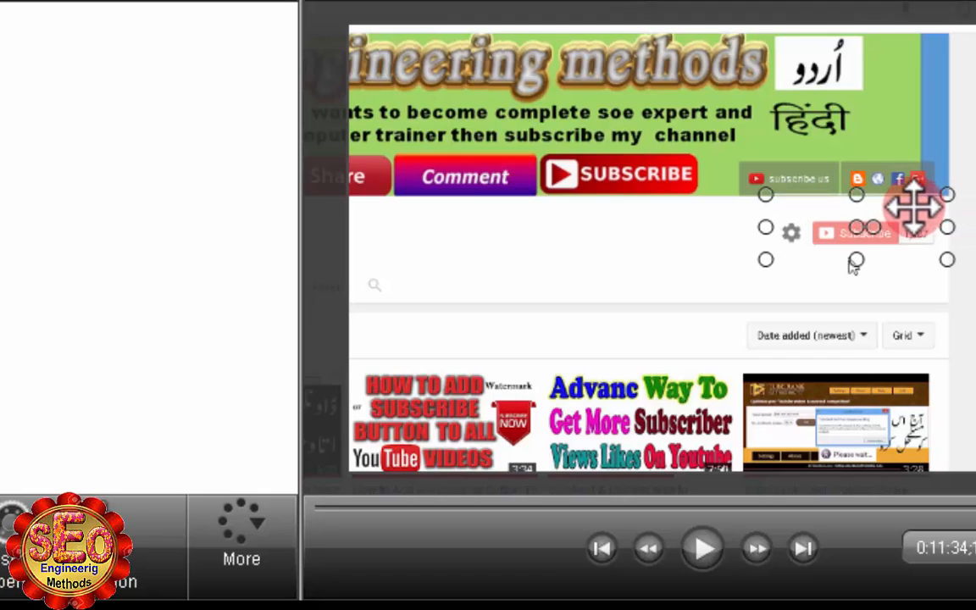
{"action": "left_click", "coordinate": [703, 551]}
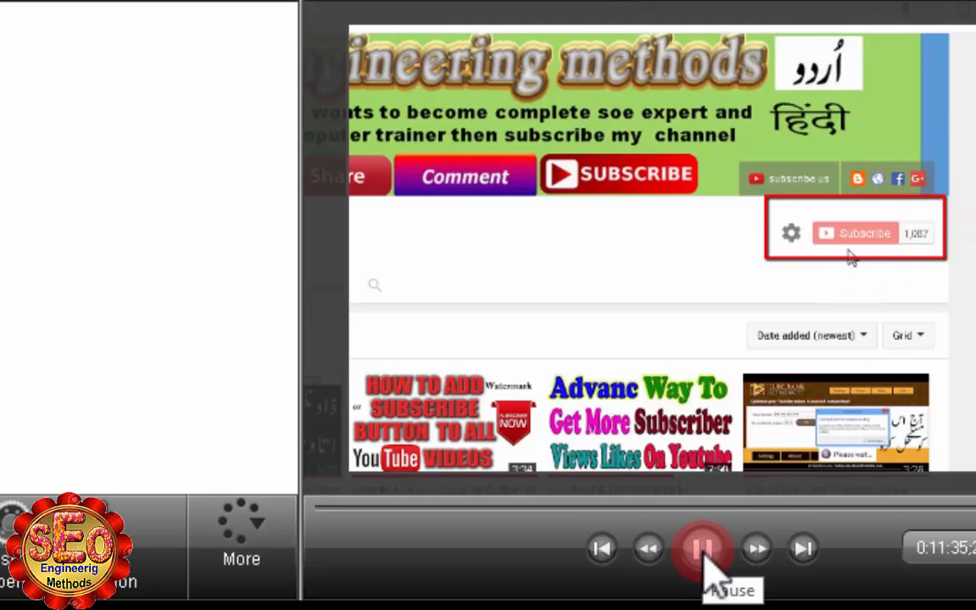
{"action": "left_click", "coordinate": [705, 562]}
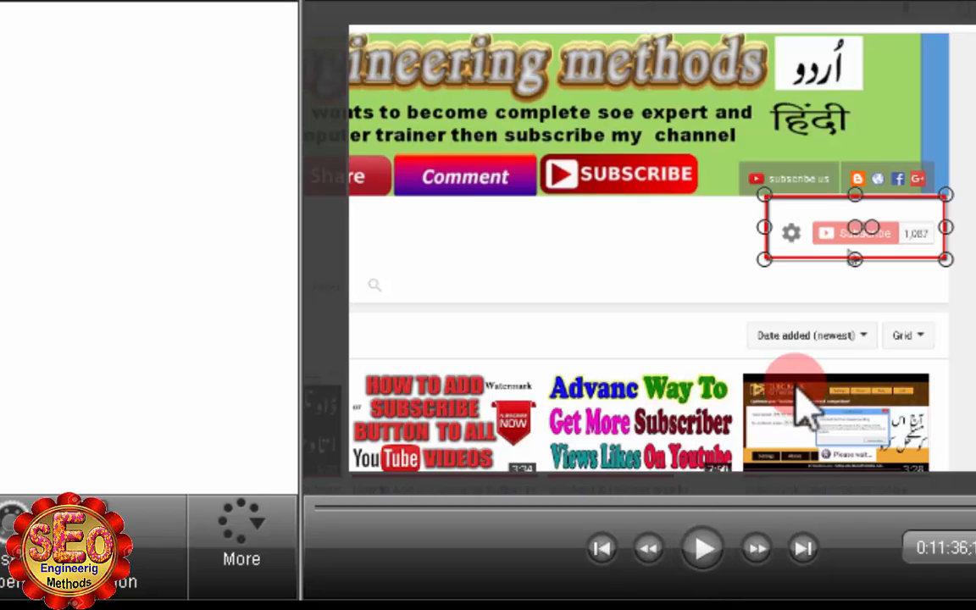
- Extend the end of the rectangle callout on Track 3 so it stays on screen longer
{"action": "left_click", "coordinate": [682, 262]}
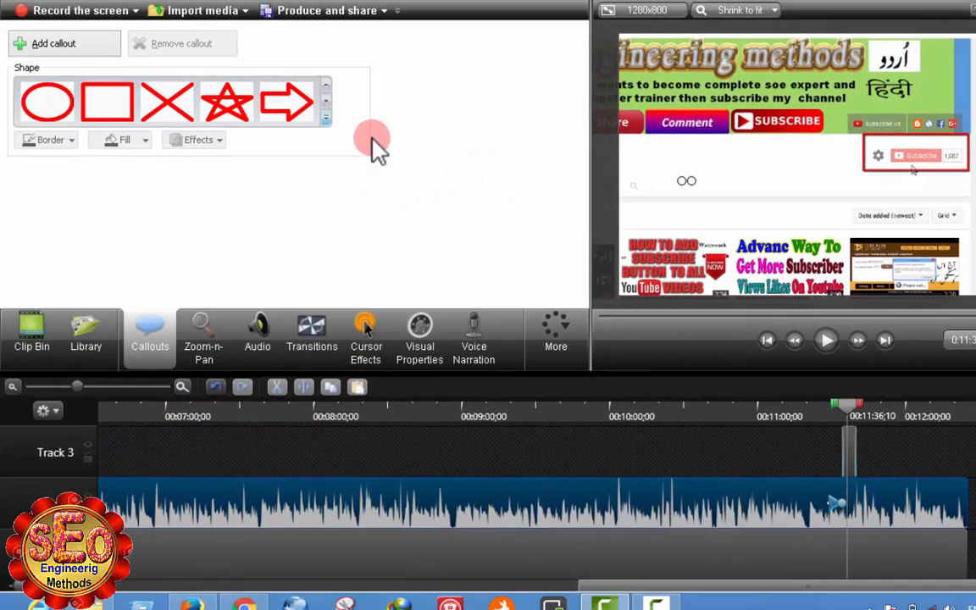
{"action": "left_click", "coordinate": [325, 118]}
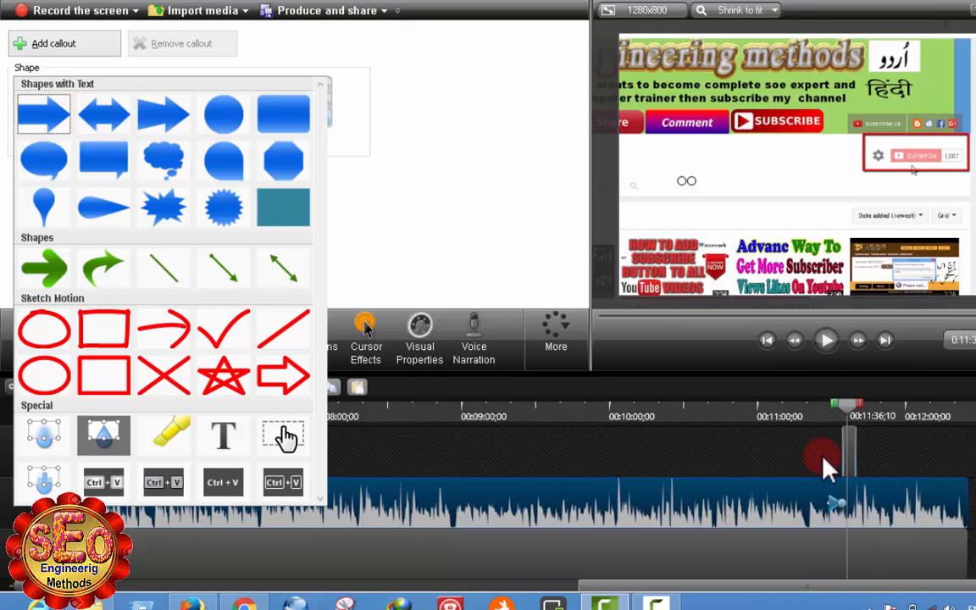
{"action": "left_click", "coordinate": [854, 458]}
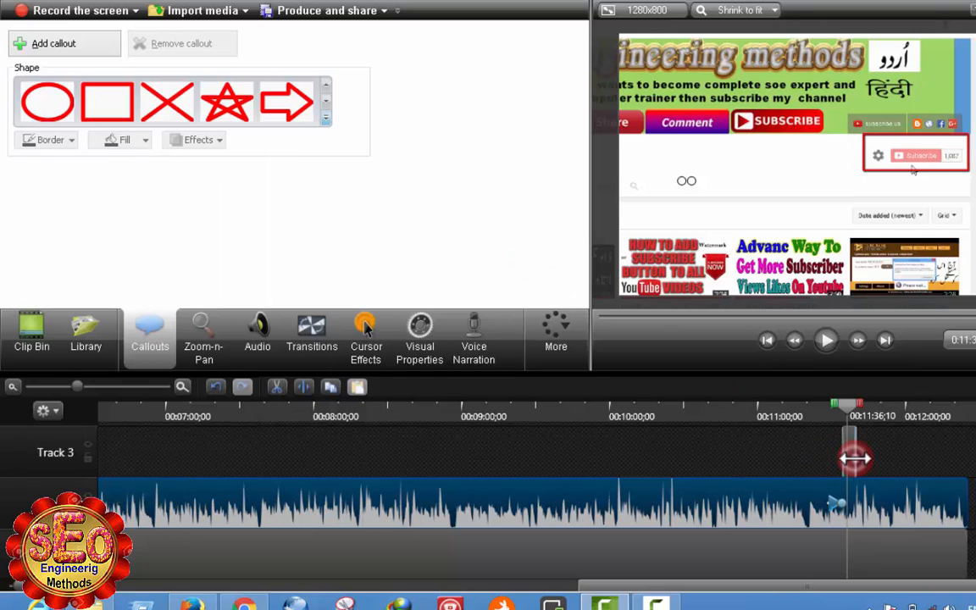
{"action": "left_click_drag", "start_coordinate": [854, 458], "coordinate": [866, 459]}
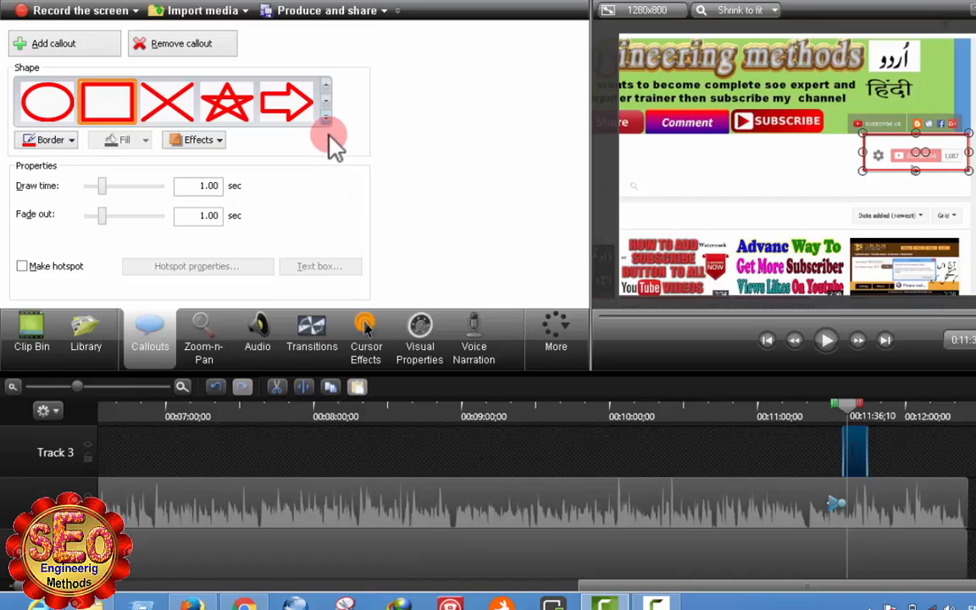
- Add a Sketch Motion block arrow callout, flatten it and place it beside the red rectangle, pointing at the Subscribe button
{"action": "left_click", "coordinate": [599, 239]}
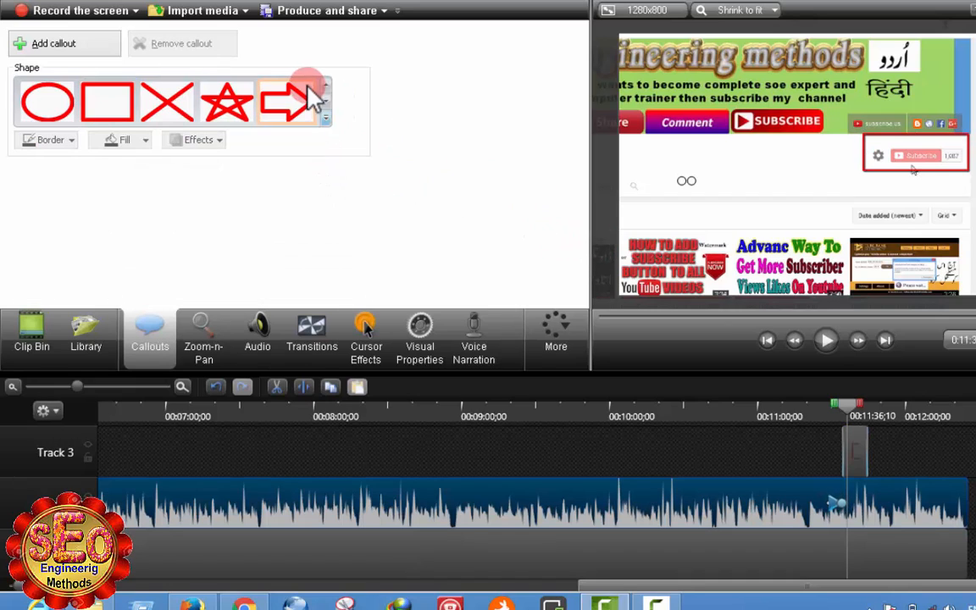
{"action": "left_click", "coordinate": [327, 119]}
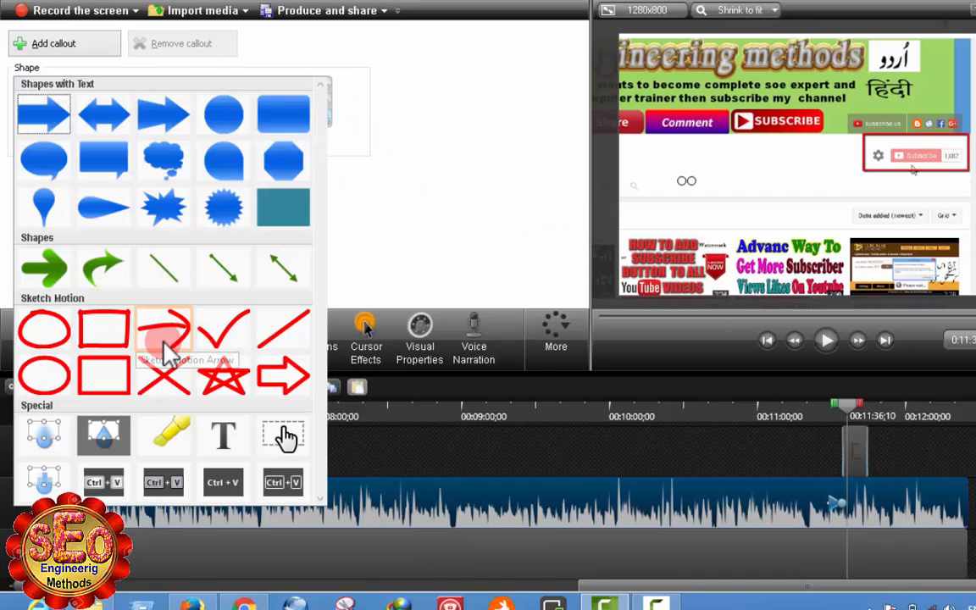
{"action": "left_click", "coordinate": [277, 383]}
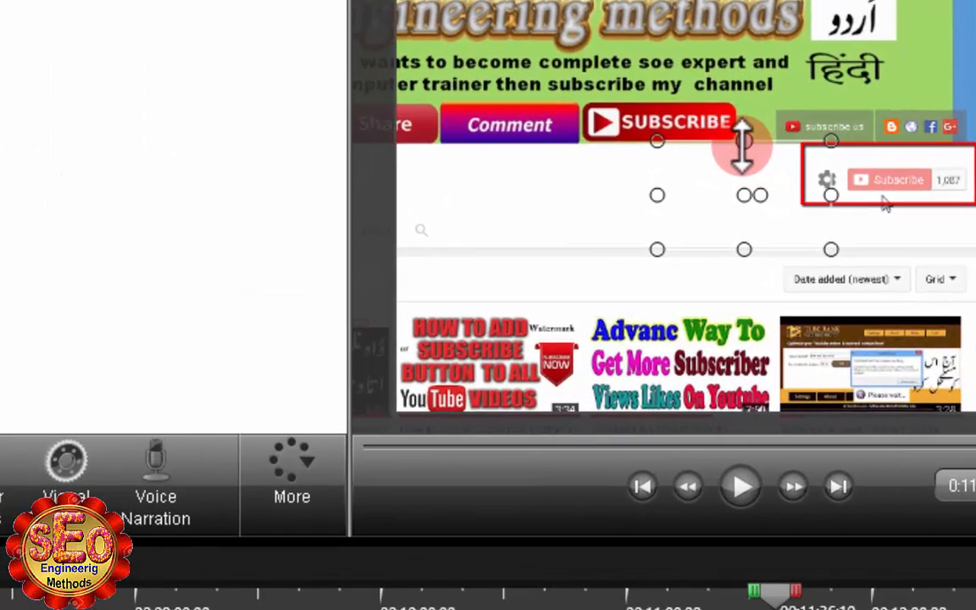
{"action": "left_click_drag", "start_coordinate": [749, 143], "coordinate": [686, 163]}
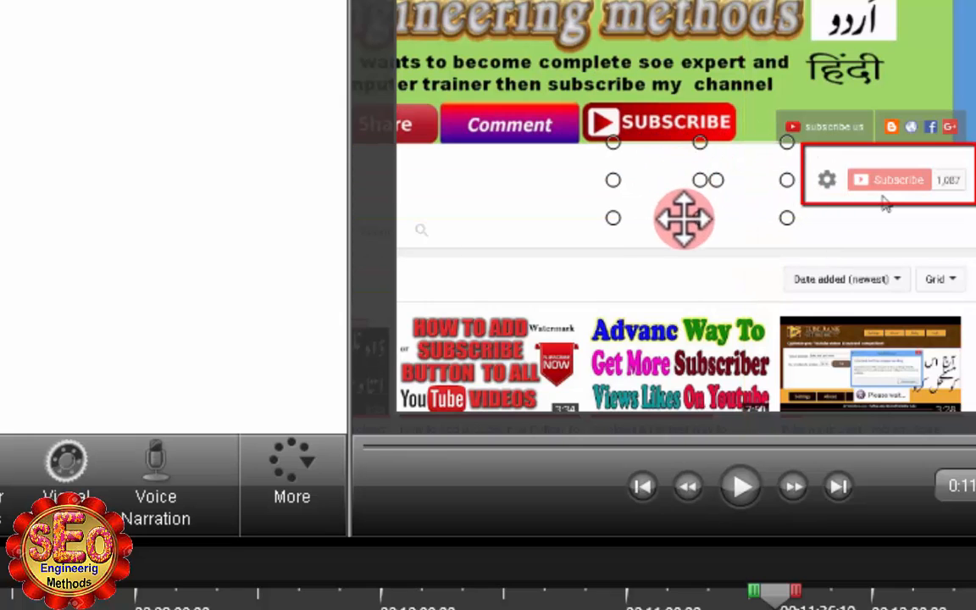
{"action": "left_click", "coordinate": [757, 563]}
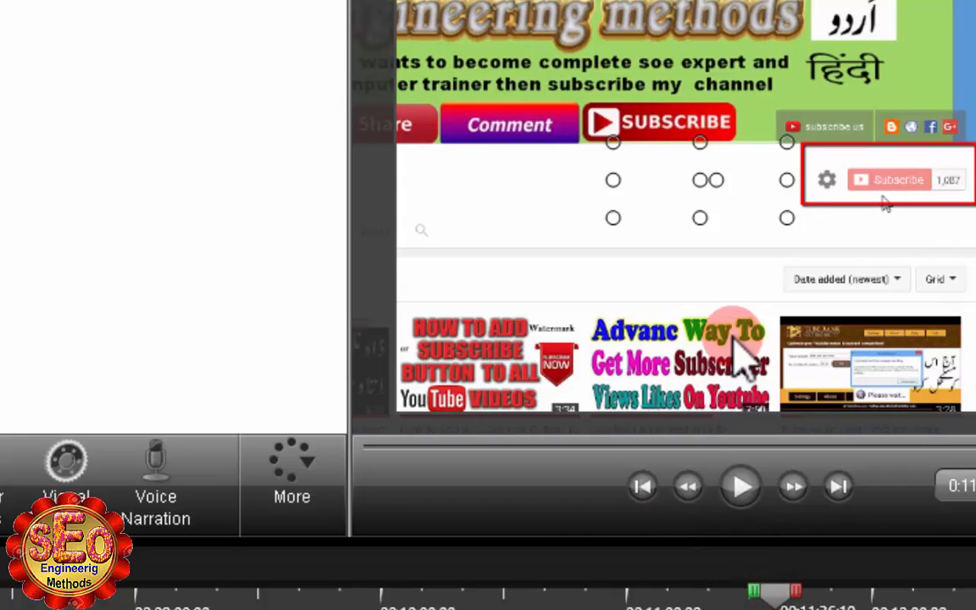
- Preview the arrow and rectangle callouts, rewinding the playhead to before they begin and playing through them
{"action": "left_click", "coordinate": [751, 493]}
{"action": "left_click", "coordinate": [743, 490]}
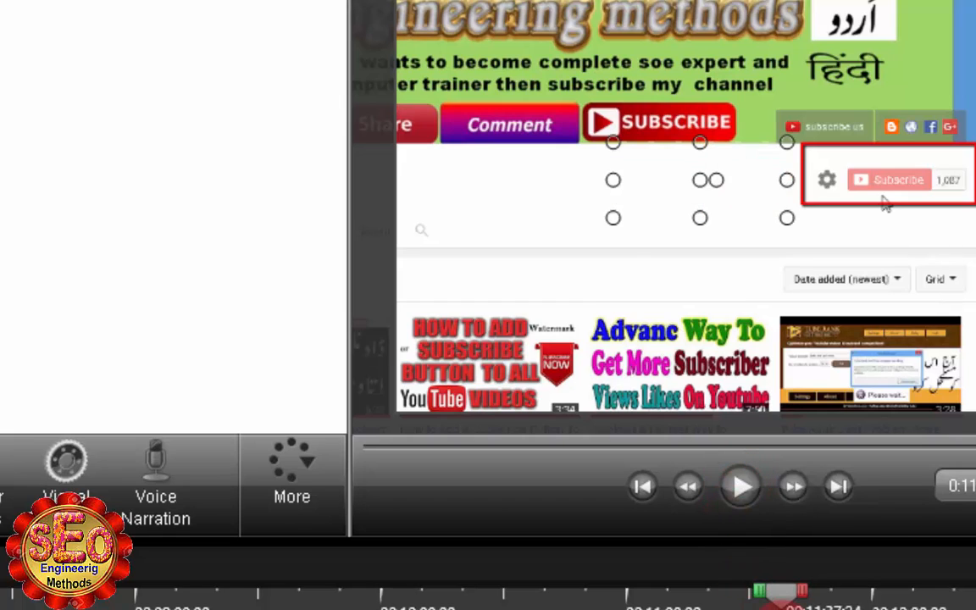
{"action": "left_click_drag", "start_coordinate": [778, 592], "coordinate": [750, 593]}
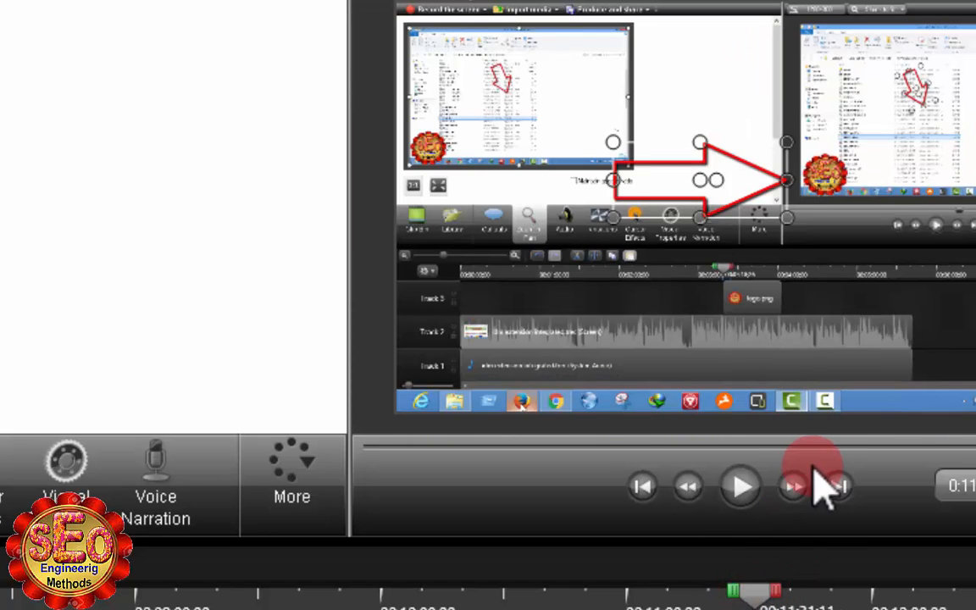
{"action": "left_click", "coordinate": [750, 489]}
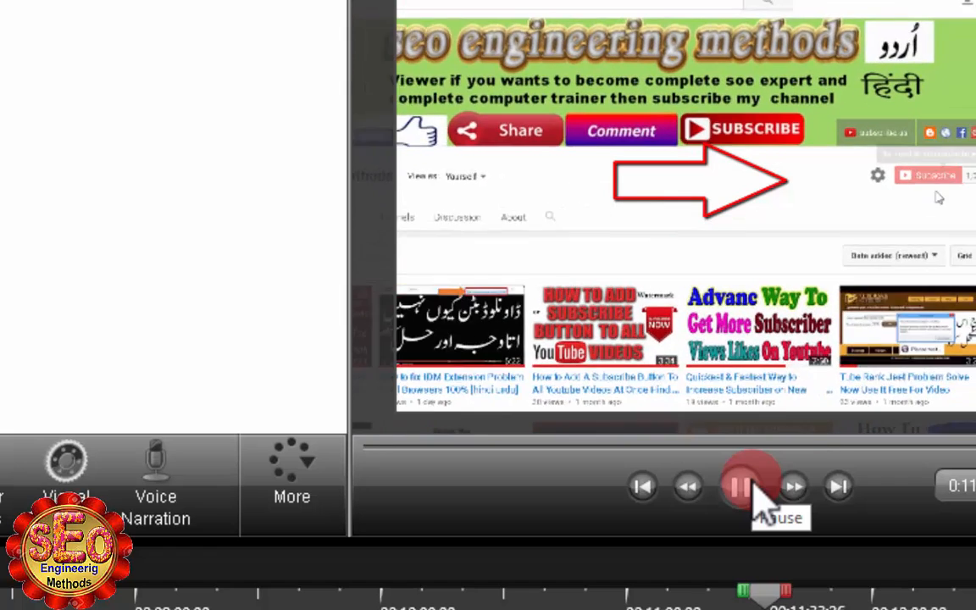
{"action": "left_click", "coordinate": [742, 489]}
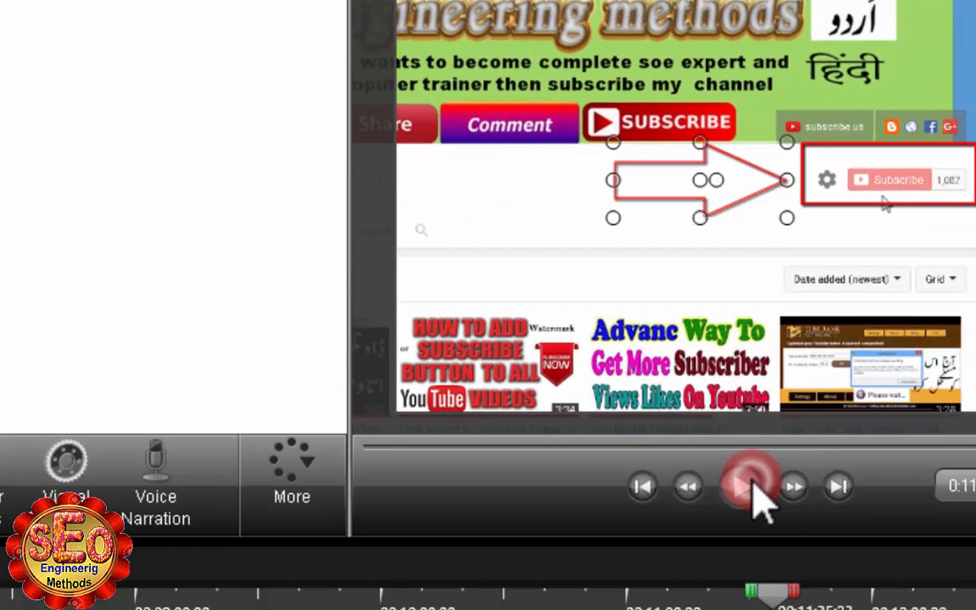
- Delete the rectangle callout from Track 3 and the arrow callout from Track 4
{"action": "left_click", "coordinate": [455, 310]}
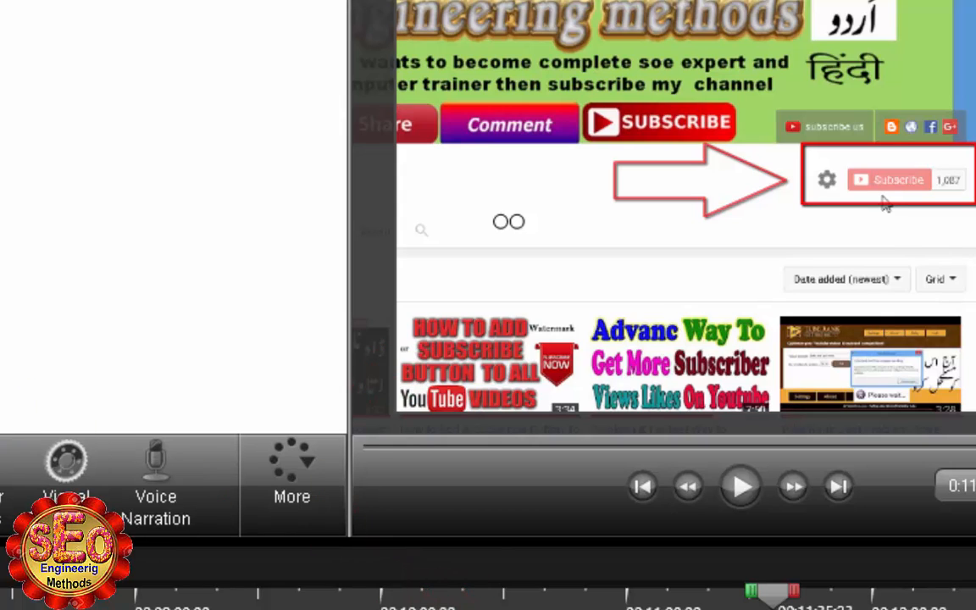
{"action": "right_click", "coordinate": [794, 609]}
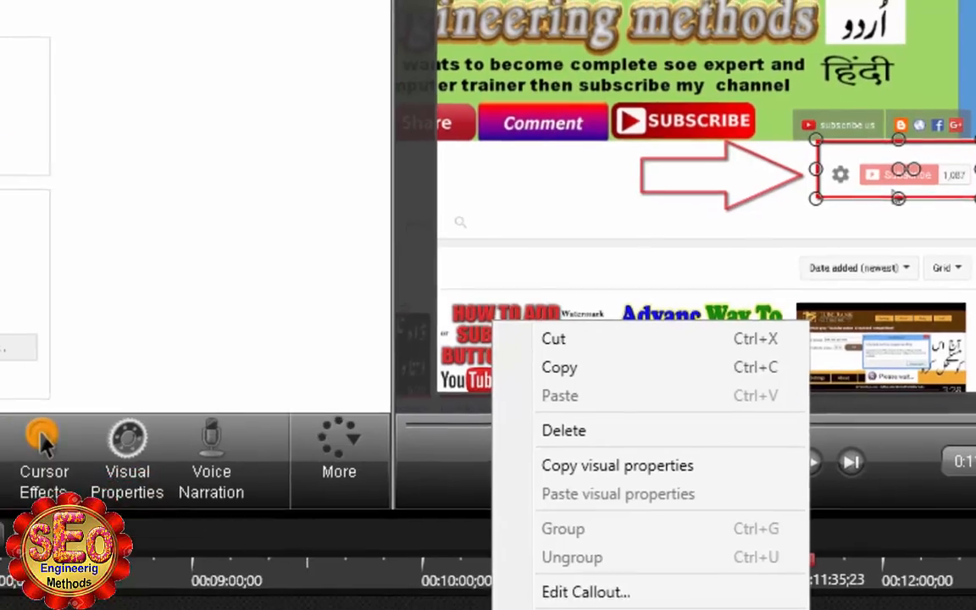
{"action": "left_click", "coordinate": [792, 592]}
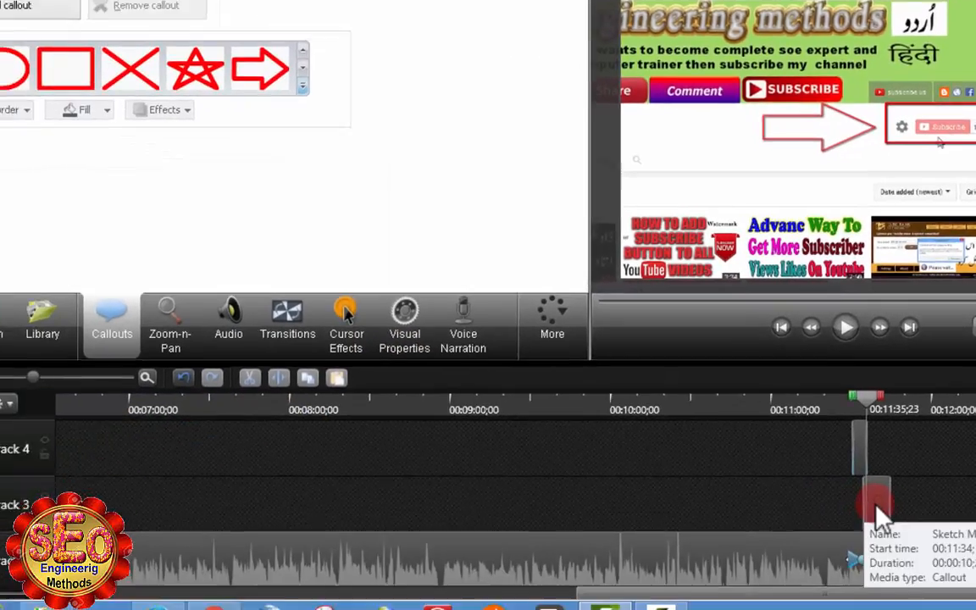
{"action": "left_click", "coordinate": [840, 481]}
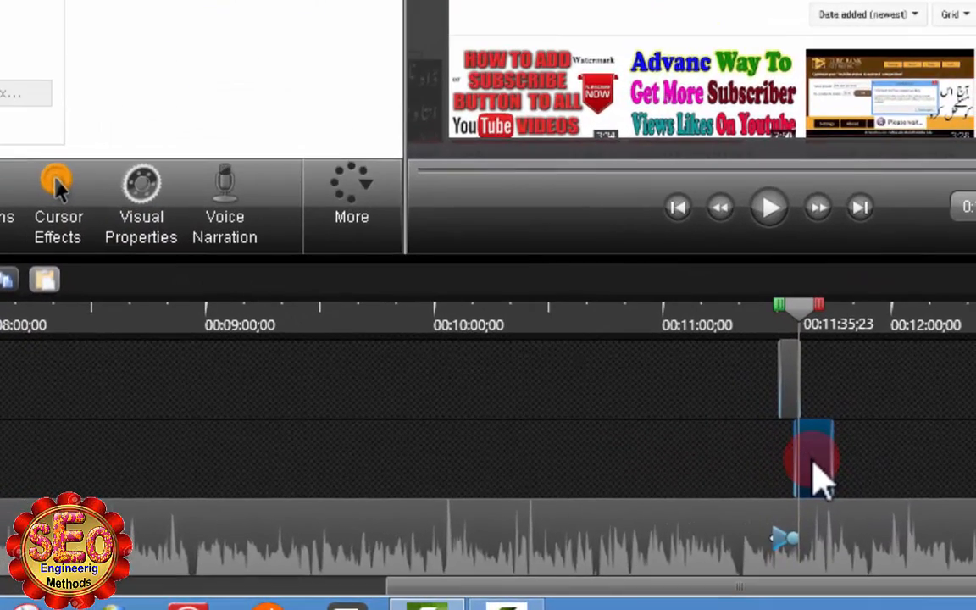
{"action": "right_click", "coordinate": [818, 478]}
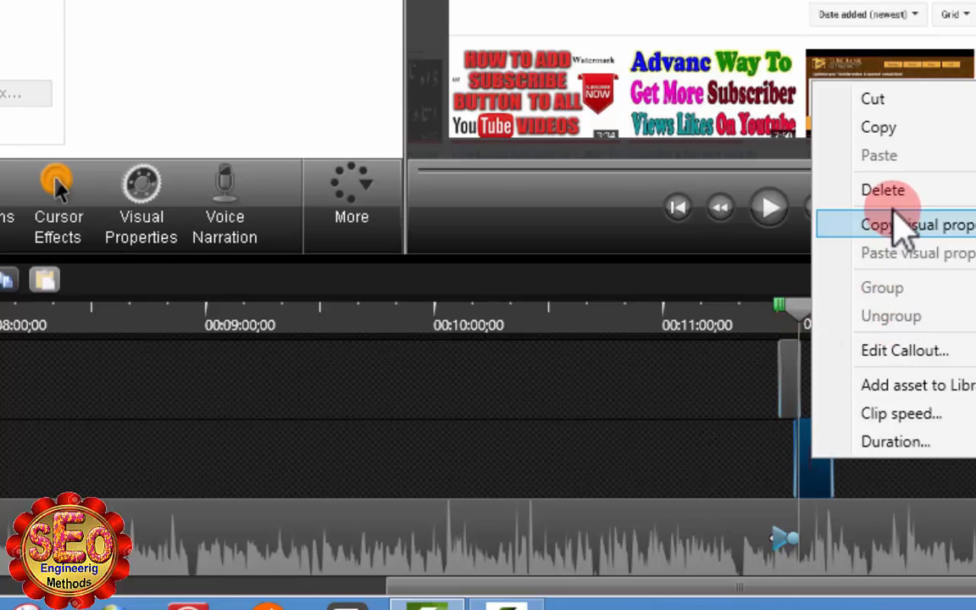
{"action": "left_click", "coordinate": [830, 195]}
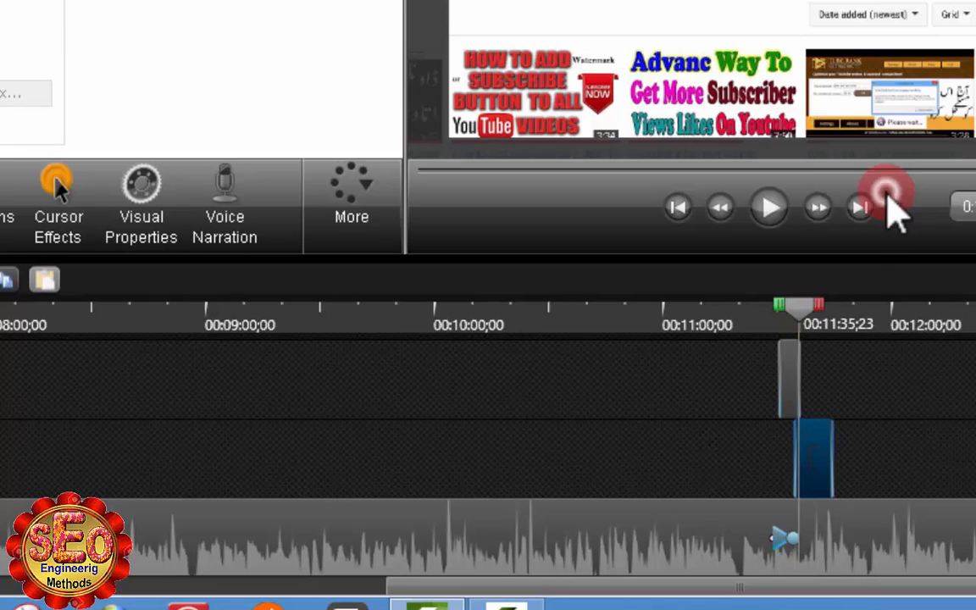
{"action": "right_click", "coordinate": [791, 386]}
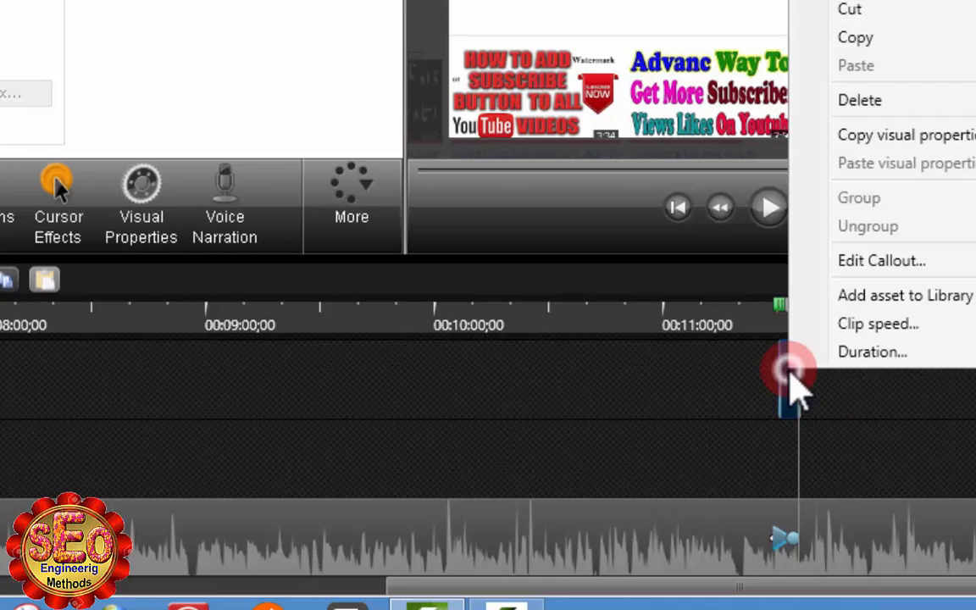
{"action": "left_click", "coordinate": [865, 95]}
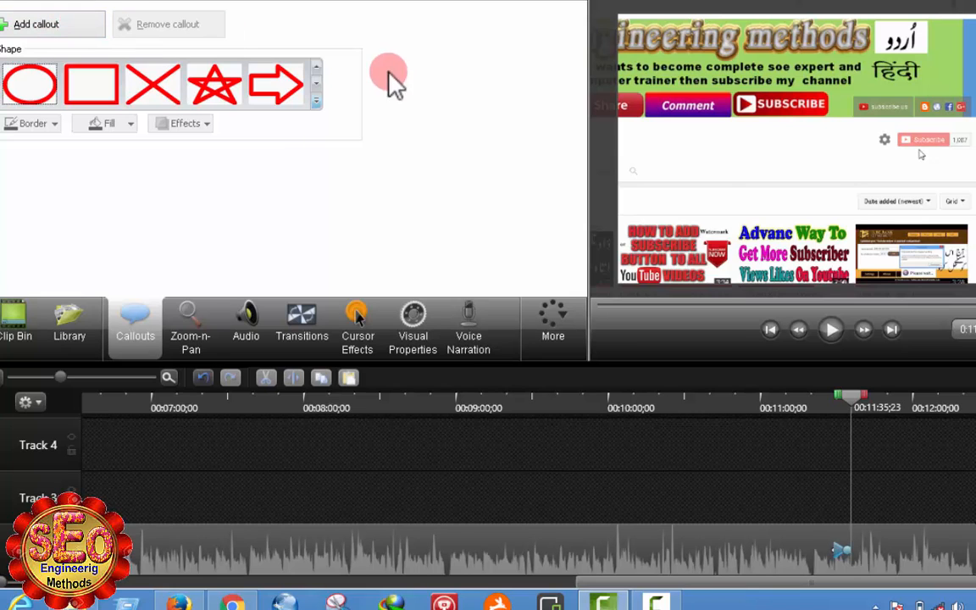
- Add the filled text arrow callout, turn it toward the Subscribe button and stretch it until "SEO Engineering" fits on one line
{"action": "left_click", "coordinate": [318, 107]}
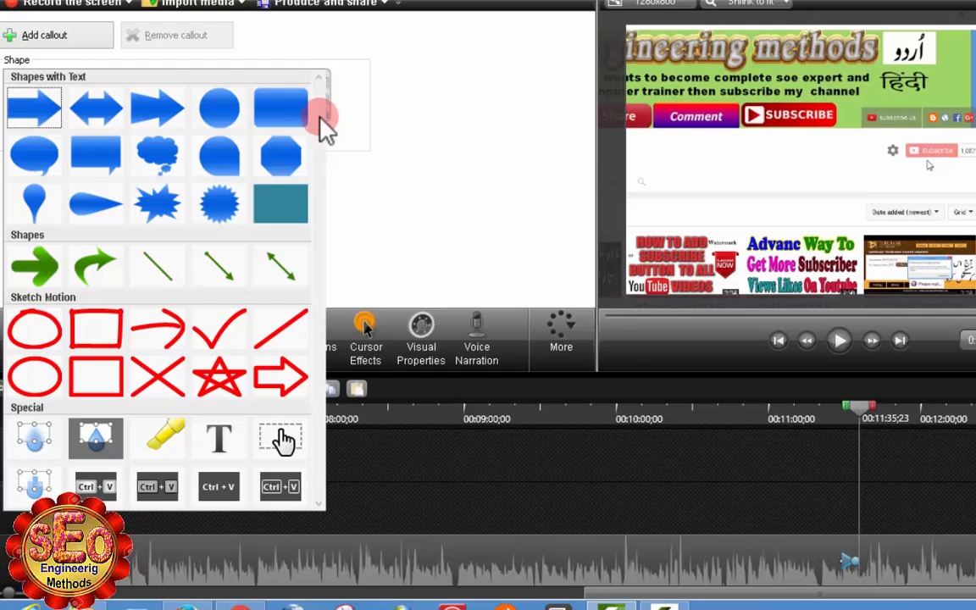
{"action": "left_click", "coordinate": [38, 110]}
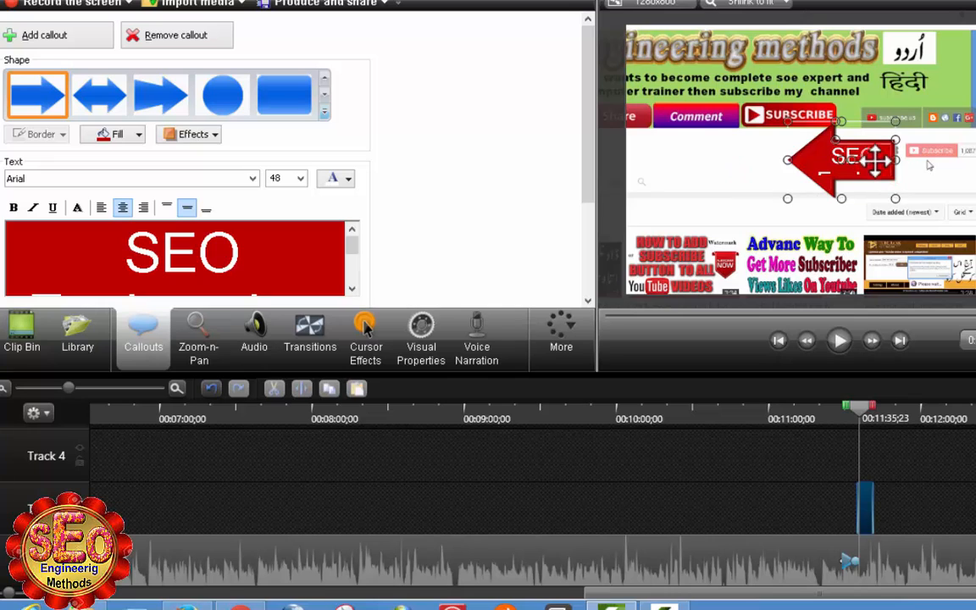
{"action": "left_click_drag", "start_coordinate": [851, 158], "coordinate": [719, 146]}
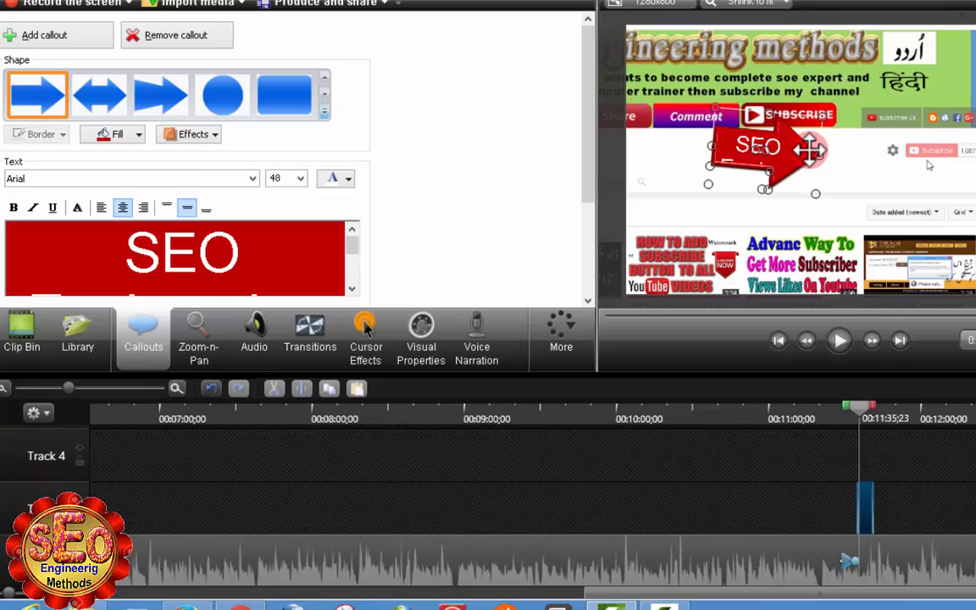
{"action": "left_click_drag", "start_coordinate": [818, 155], "coordinate": [851, 180]}
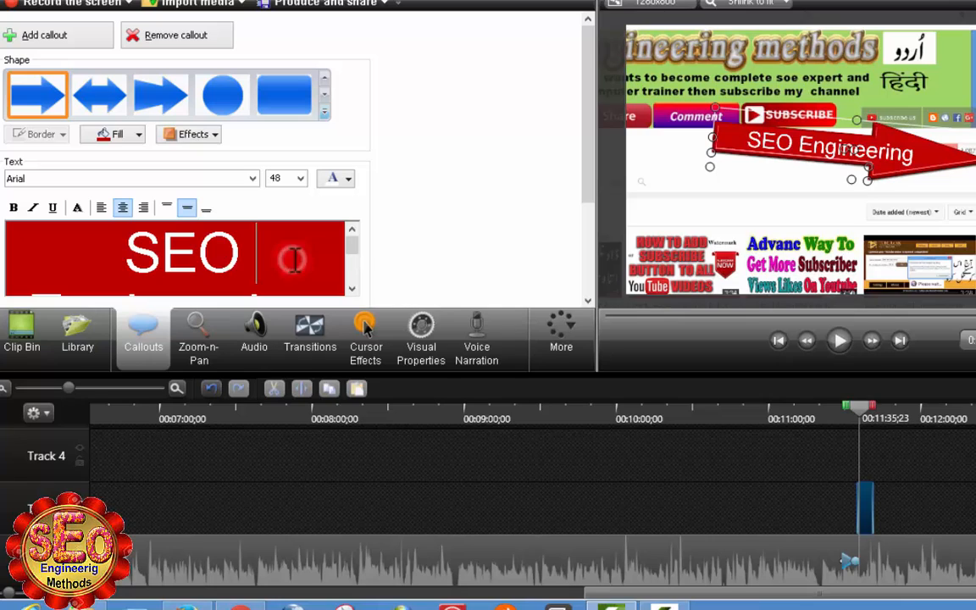
- Clear all text from the red arrow callout and place the shortened arrow in the blank area below the channel banner
{"action": "key", "text": "ctrl+a"}
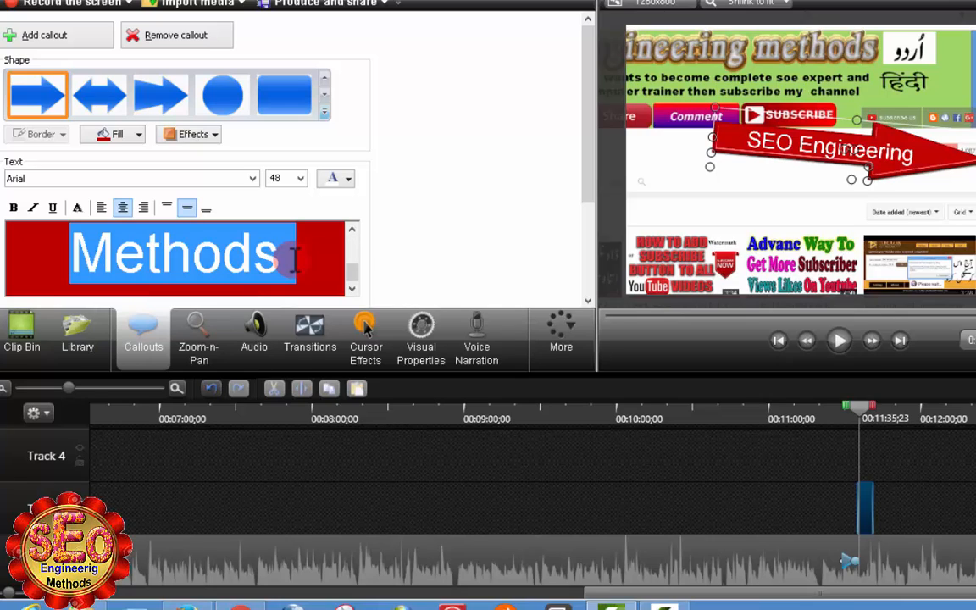
{"action": "key", "text": "Delete"}
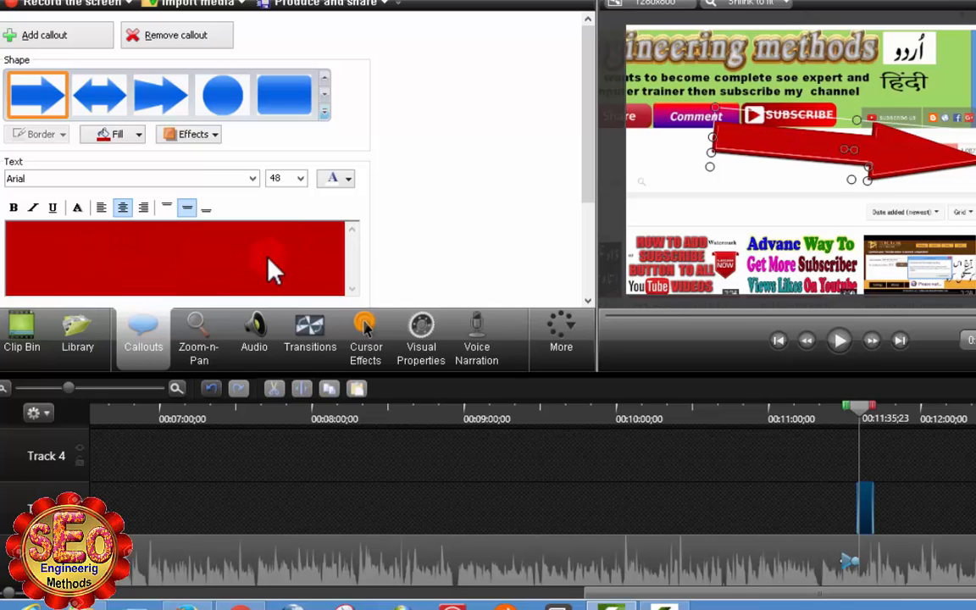
{"action": "left_click_drag", "start_coordinate": [779, 148], "coordinate": [773, 179]}
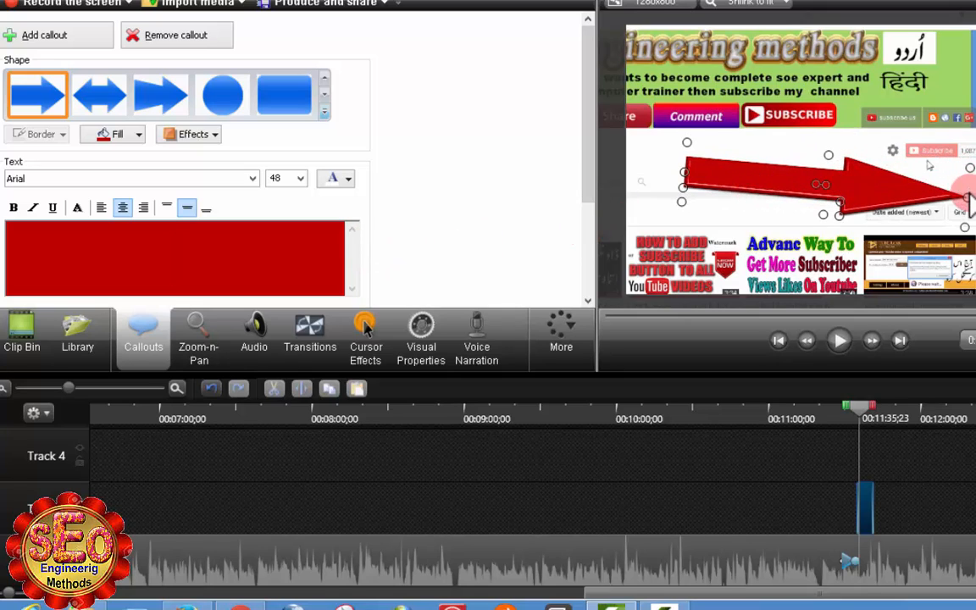
{"action": "left_click_drag", "start_coordinate": [959, 198], "coordinate": [849, 182]}
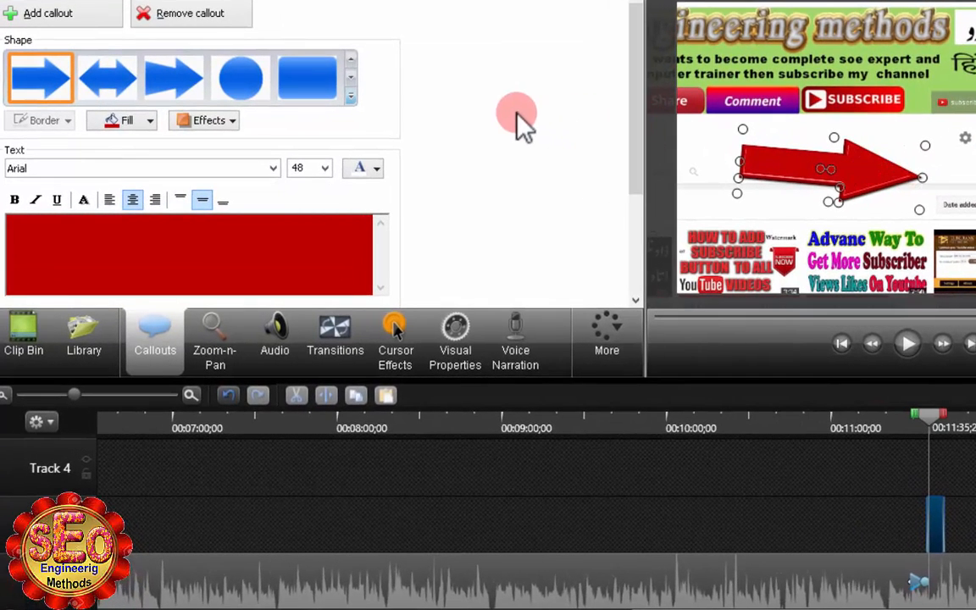
- Fill the arrow callout with yellow, and change the fill to purple
{"action": "left_click", "coordinate": [150, 121]}
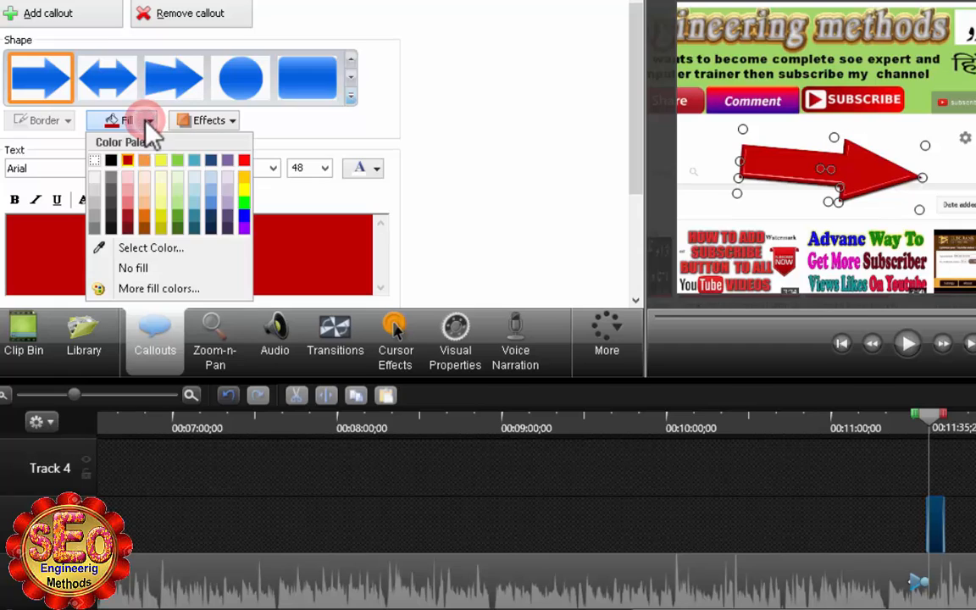
{"action": "left_click", "coordinate": [160, 160]}
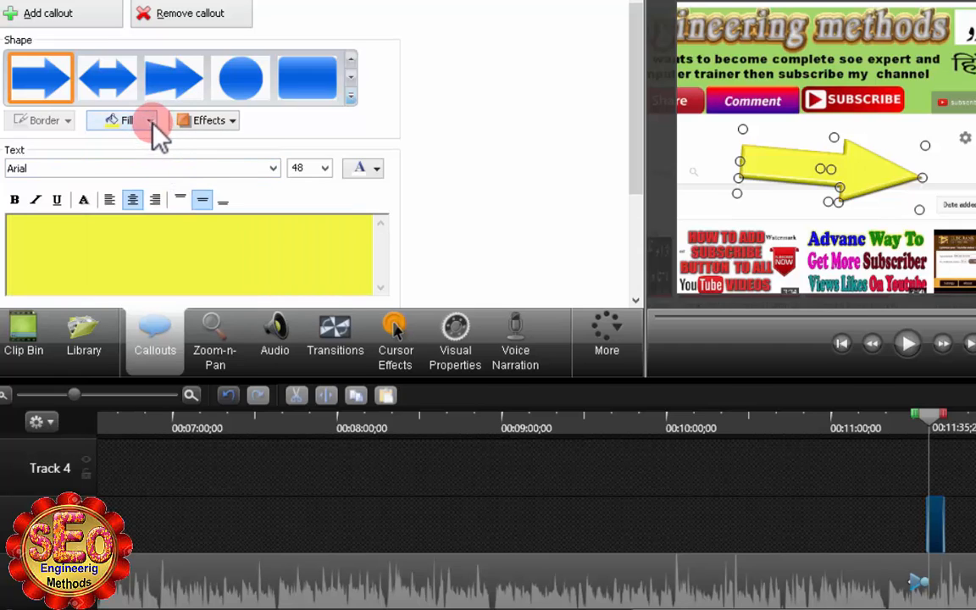
{"action": "left_click", "coordinate": [152, 124]}
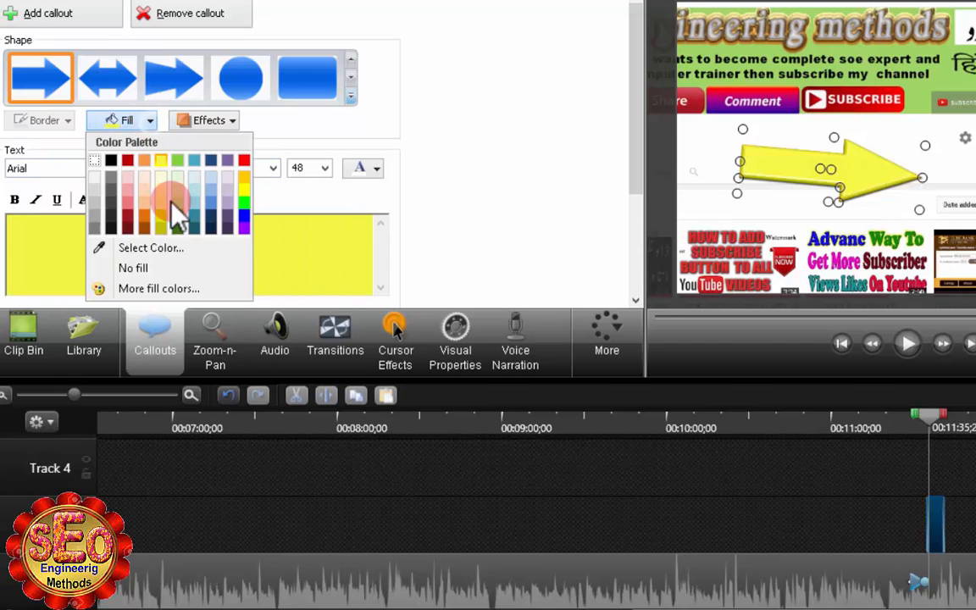
{"action": "left_click", "coordinate": [244, 227]}
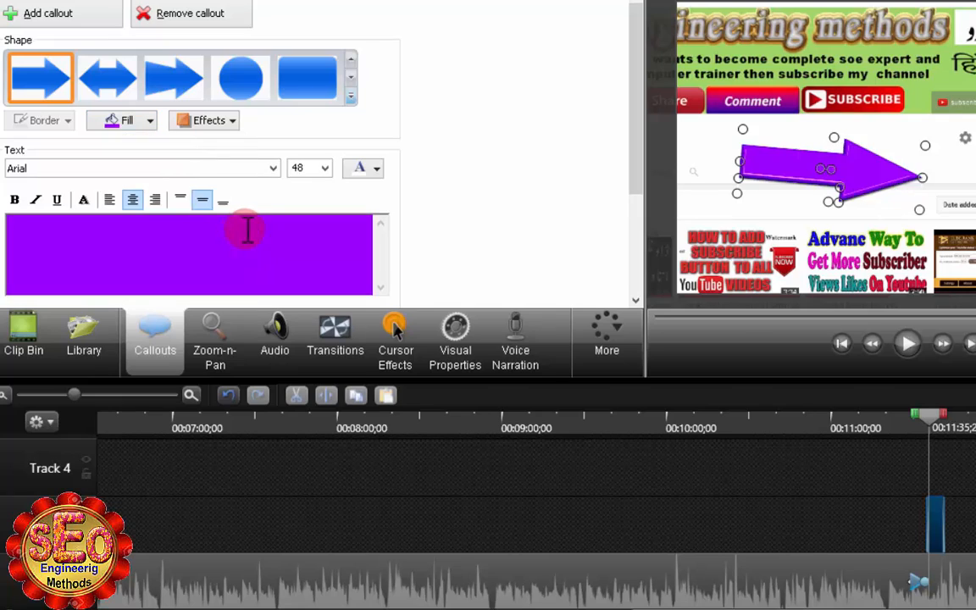
- Turn the purple arrow's Shadow effect off and back on
{"action": "left_click", "coordinate": [227, 122]}
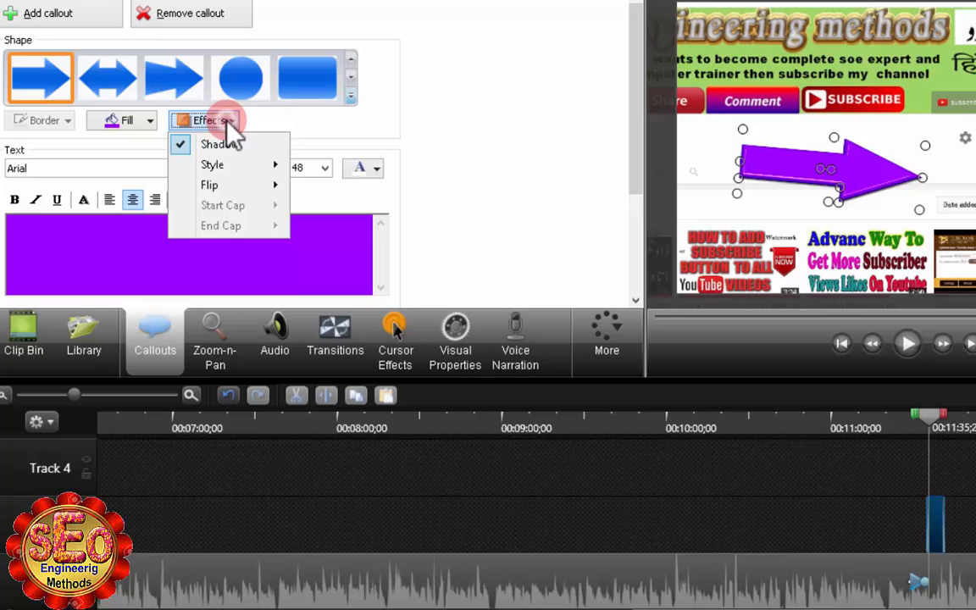
{"action": "left_click", "coordinate": [186, 146]}
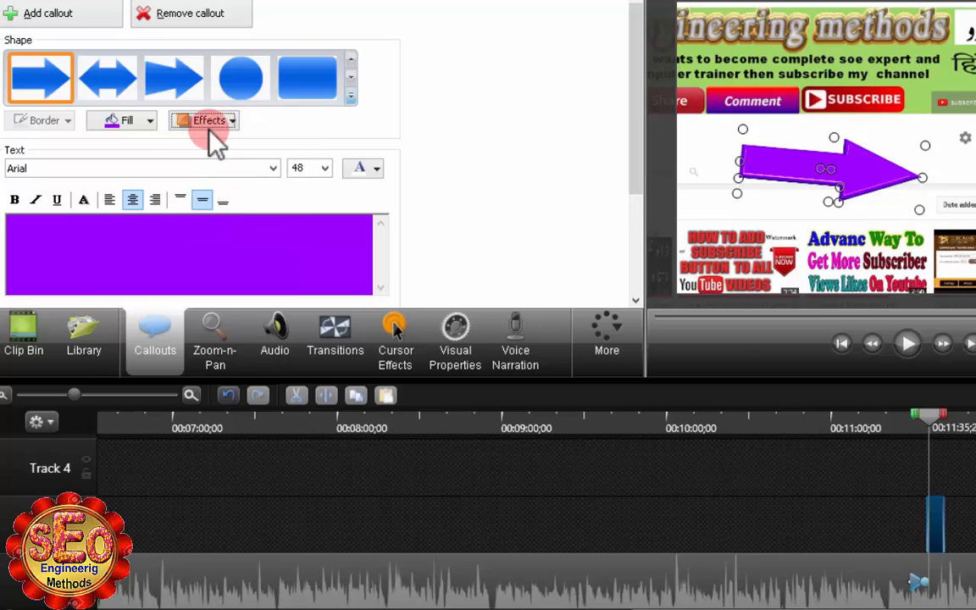
{"action": "left_click", "coordinate": [213, 121]}
{"action": "left_click", "coordinate": [203, 145]}
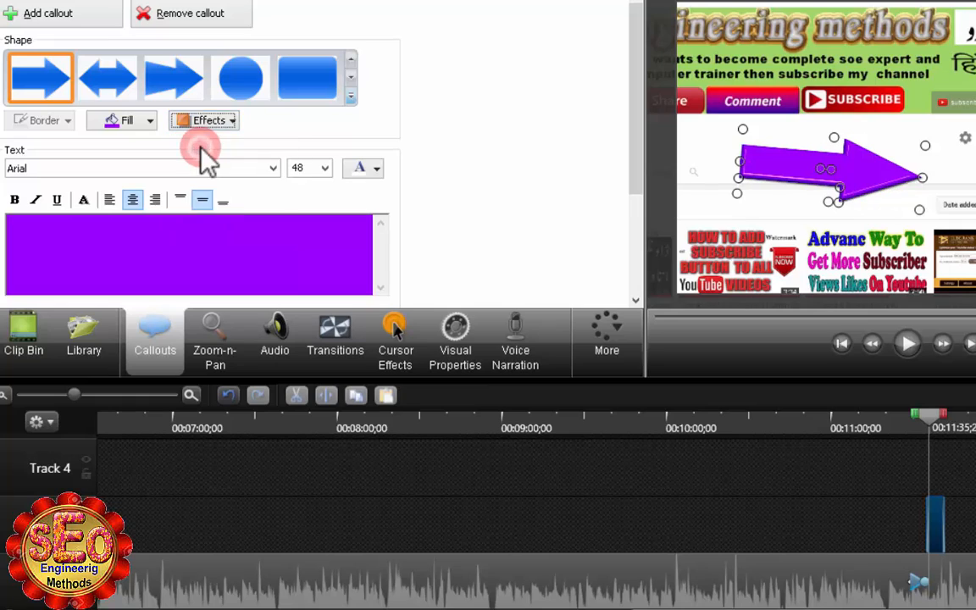
- Try the first effect style on the purple arrow, and switch it to the flat third style
{"action": "left_click", "coordinate": [219, 123]}
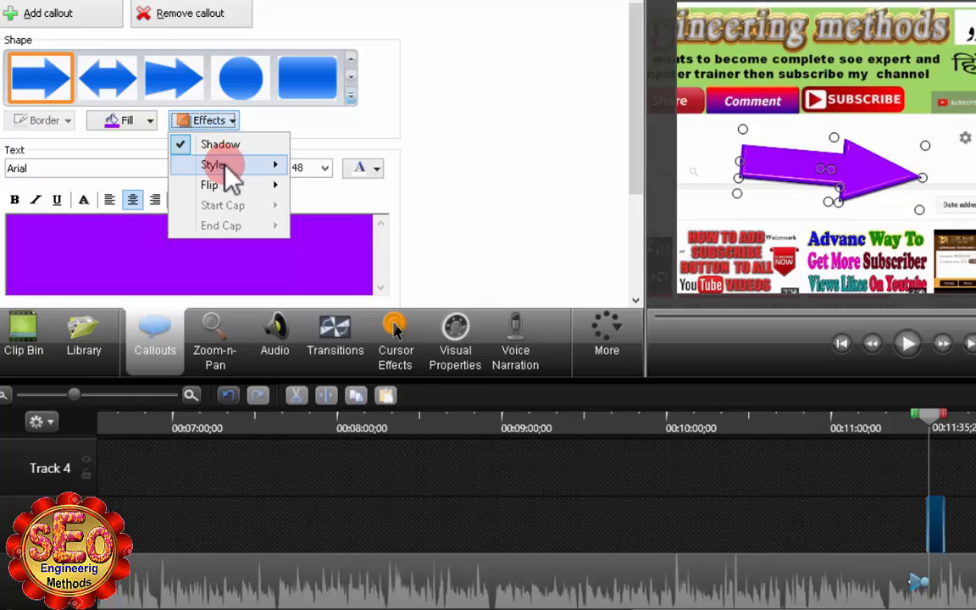
{"action": "mouse_move", "coordinate": [216, 165]}
{"action": "left_click", "coordinate": [323, 193]}
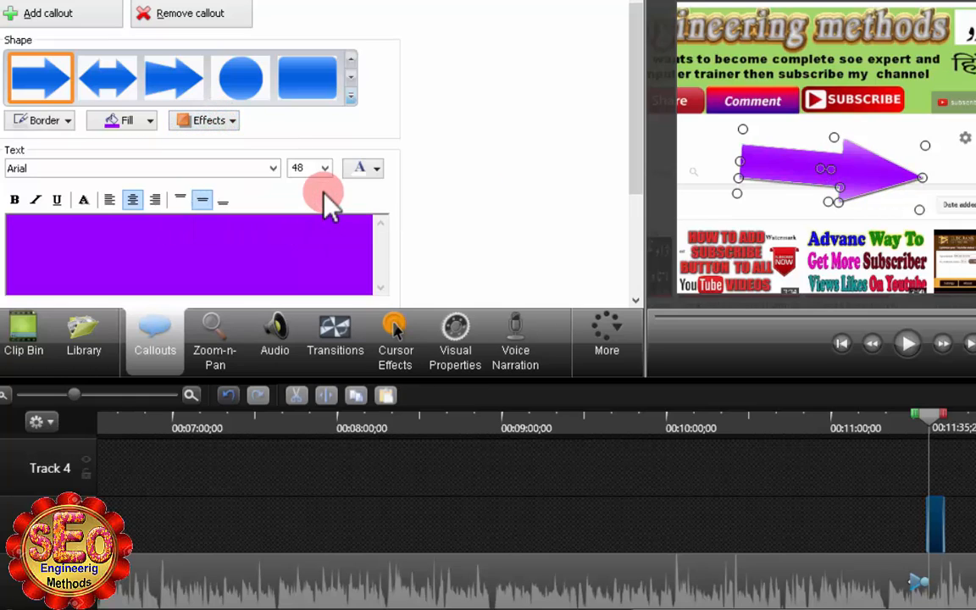
{"action": "left_click", "coordinate": [231, 122]}
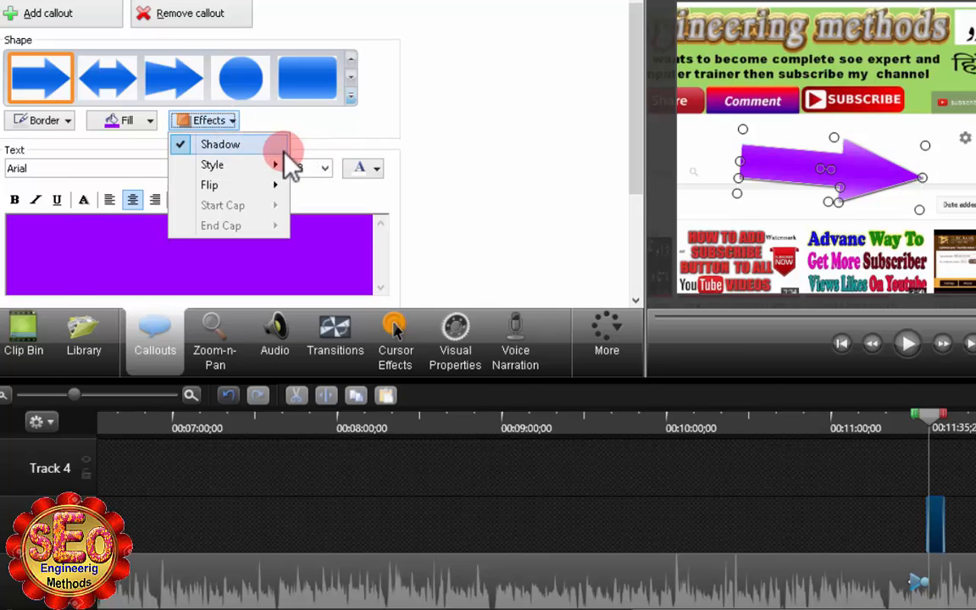
{"action": "mouse_move", "coordinate": [273, 164]}
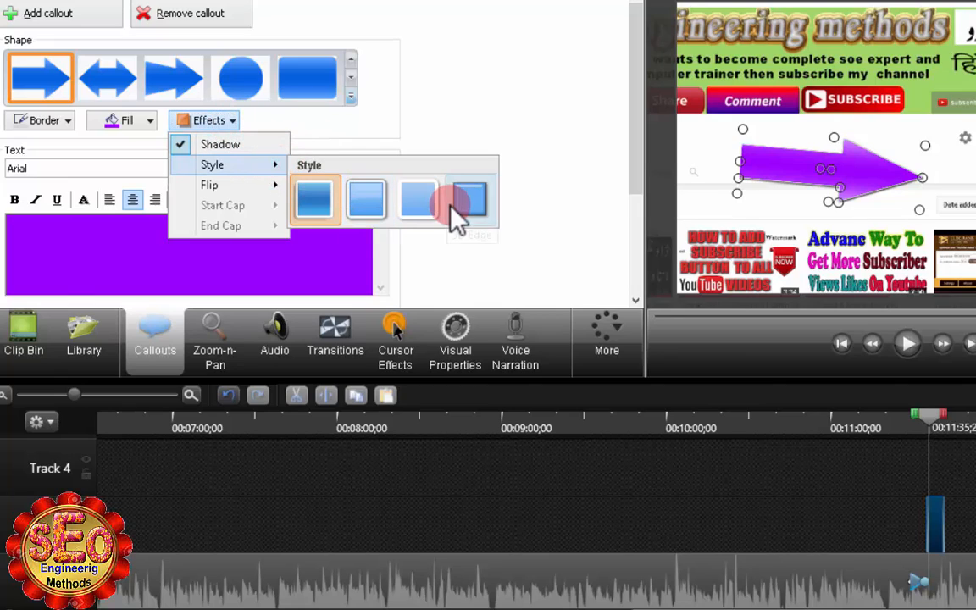
{"action": "left_click", "coordinate": [421, 203]}
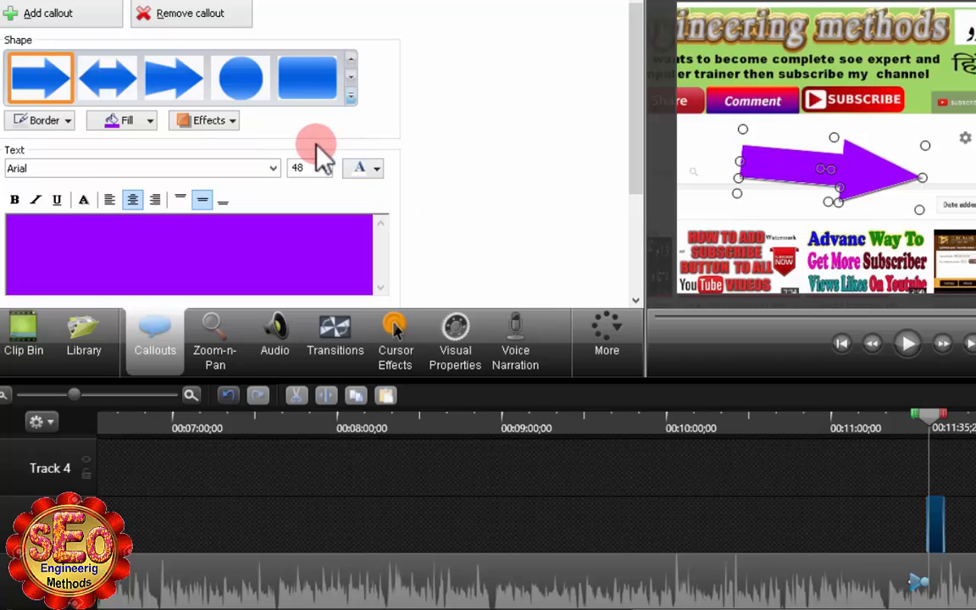
- Flip the purple arrow vertically, and delete its callout from the track below Track 4
{"action": "left_click", "coordinate": [233, 124]}
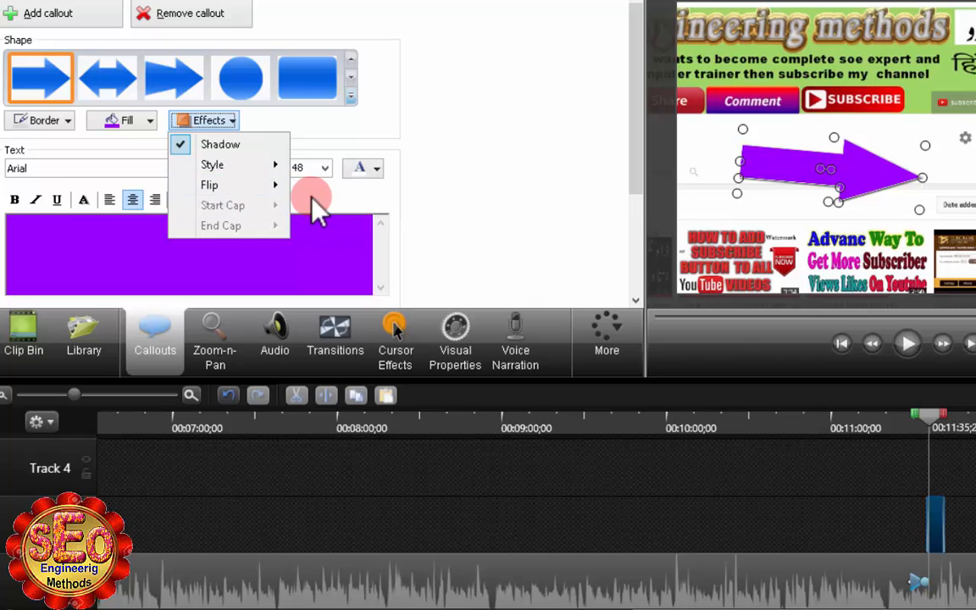
{"action": "mouse_move", "coordinate": [265, 187]}
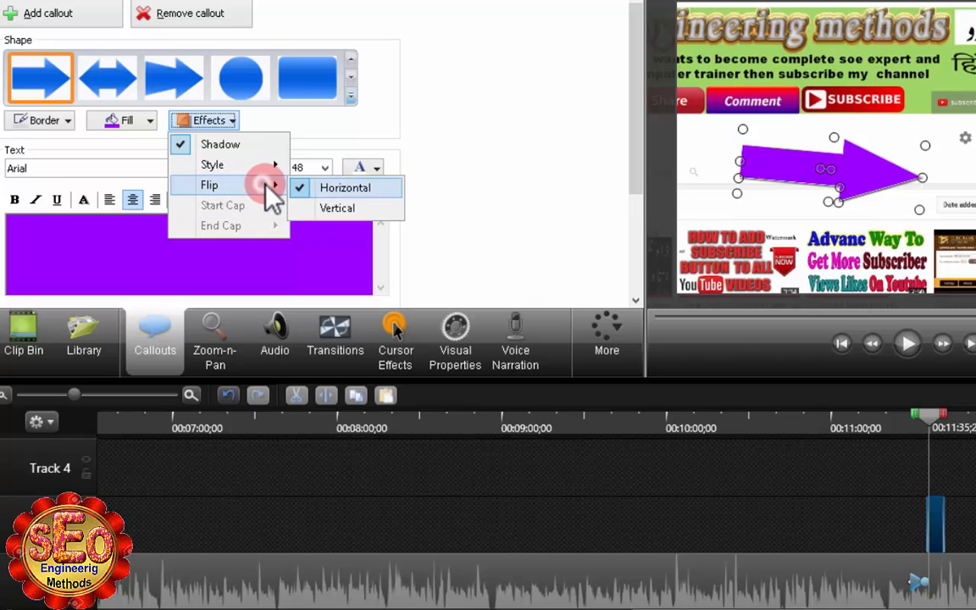
{"action": "left_click", "coordinate": [301, 208]}
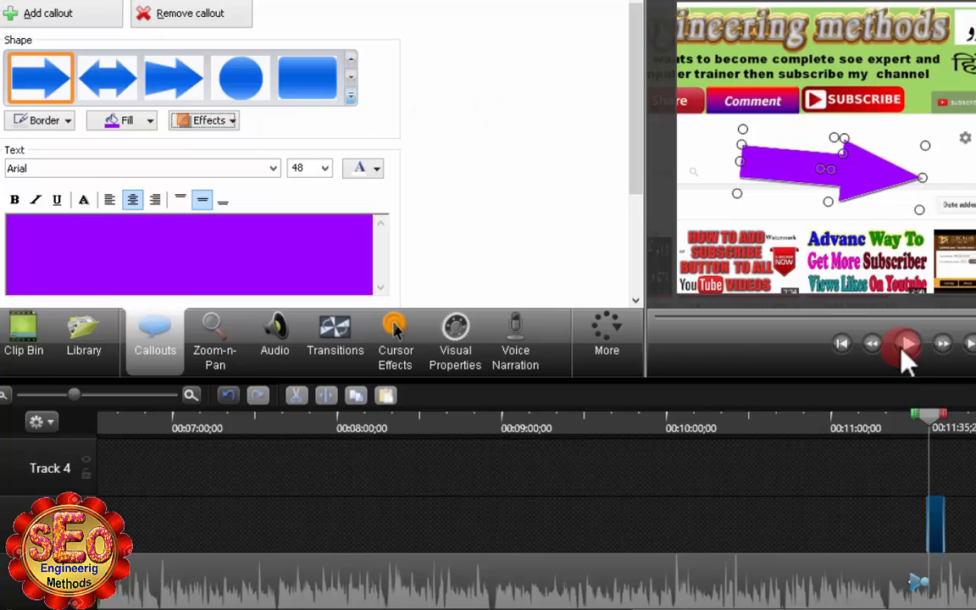
{"action": "left_click", "coordinate": [938, 527]}
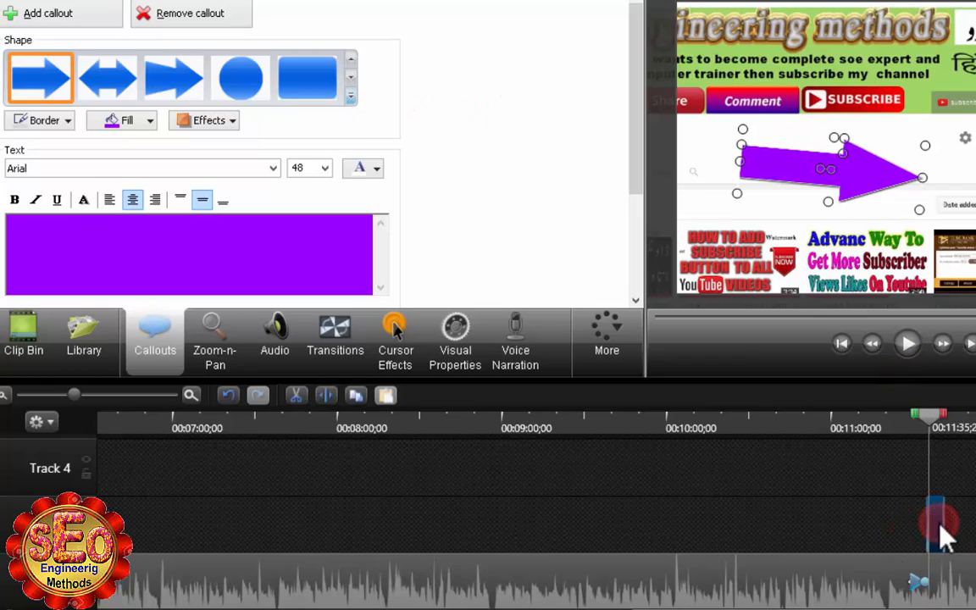
{"action": "key", "text": "Delete"}
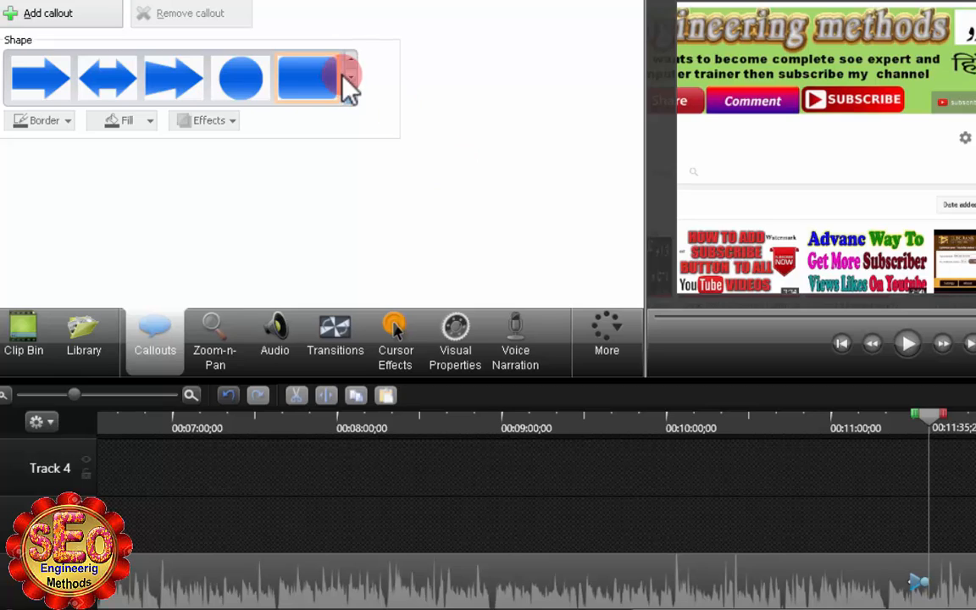
- Add the solid arrow callout from Shapes, flatten and lengthen it, and rotate it to point up and right from below the banner
{"action": "left_click", "coordinate": [354, 99]}
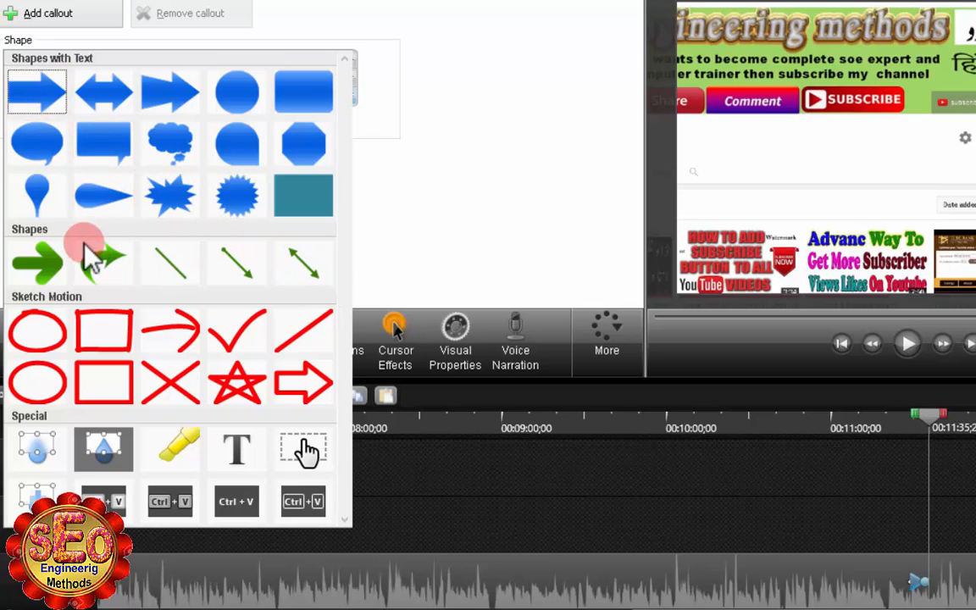
{"action": "left_click", "coordinate": [42, 261]}
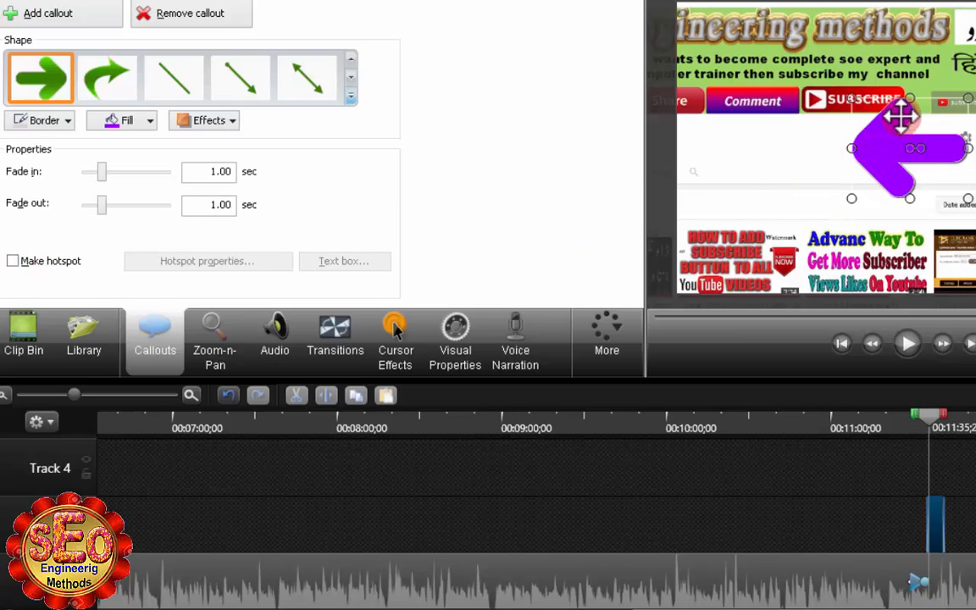
{"action": "mouse_move", "coordinate": [912, 96]}
{"action": "left_mouse_down"}
{"action": "mouse_move", "coordinate": [912, 152]}
{"action": "mouse_move", "coordinate": [912, 114]}
{"action": "left_mouse_up"}
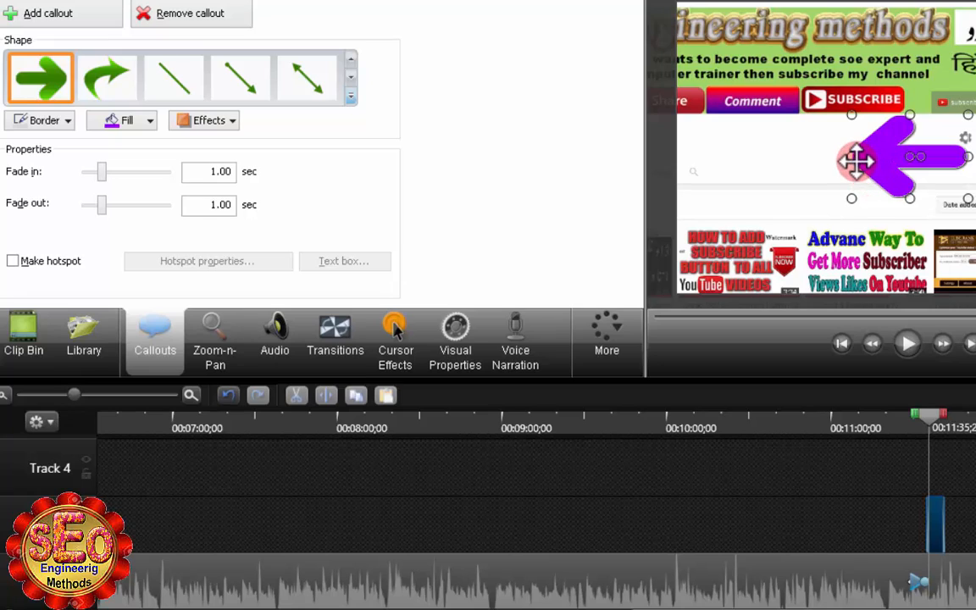
{"action": "left_click_drag", "start_coordinate": [845, 155], "coordinate": [783, 152]}
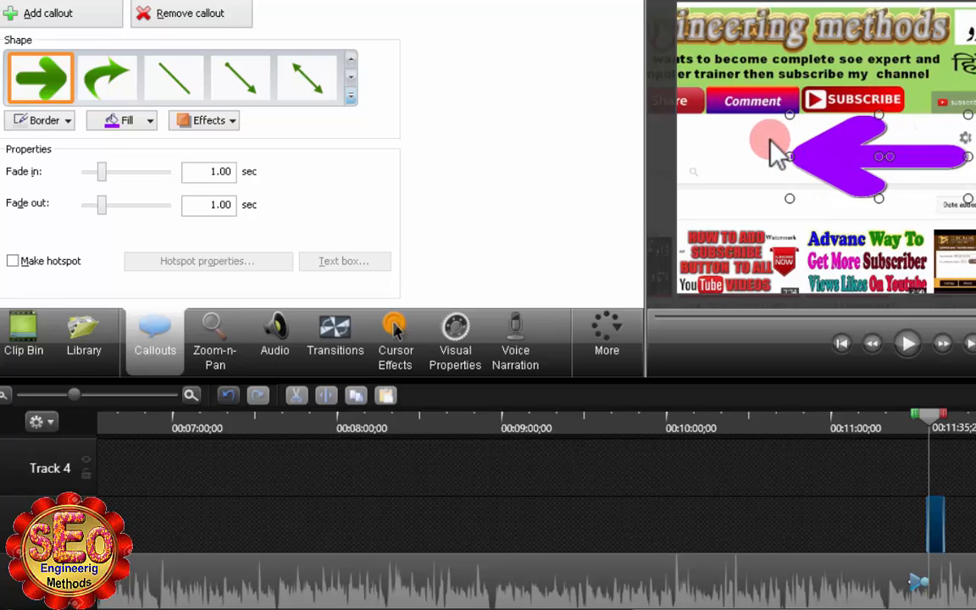
{"action": "left_click_drag", "start_coordinate": [890, 155], "coordinate": [855, 165]}
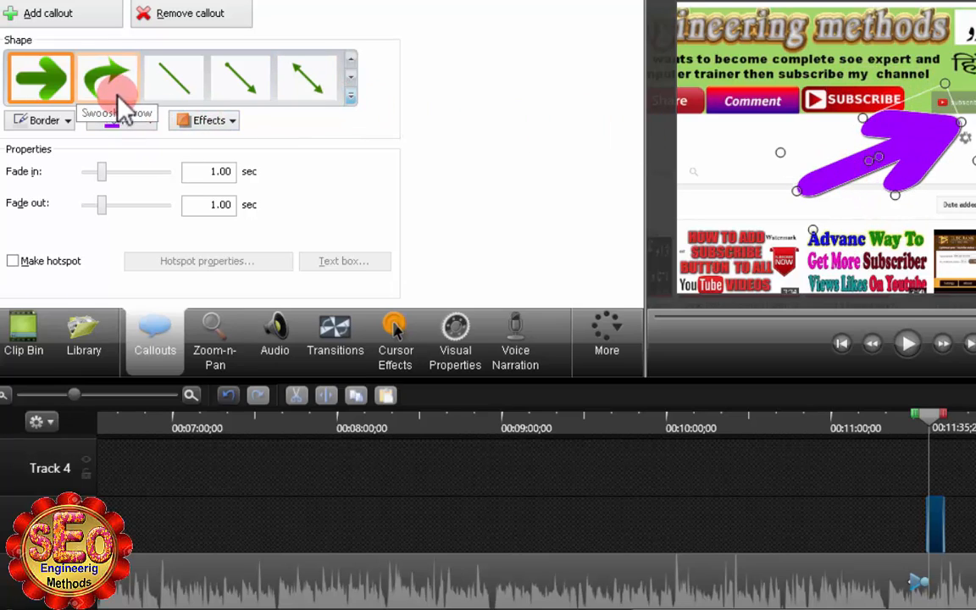
- Give the purple Shapes arrow a dark red border, and delete the callout from the timeline
{"action": "left_click", "coordinate": [148, 123]}
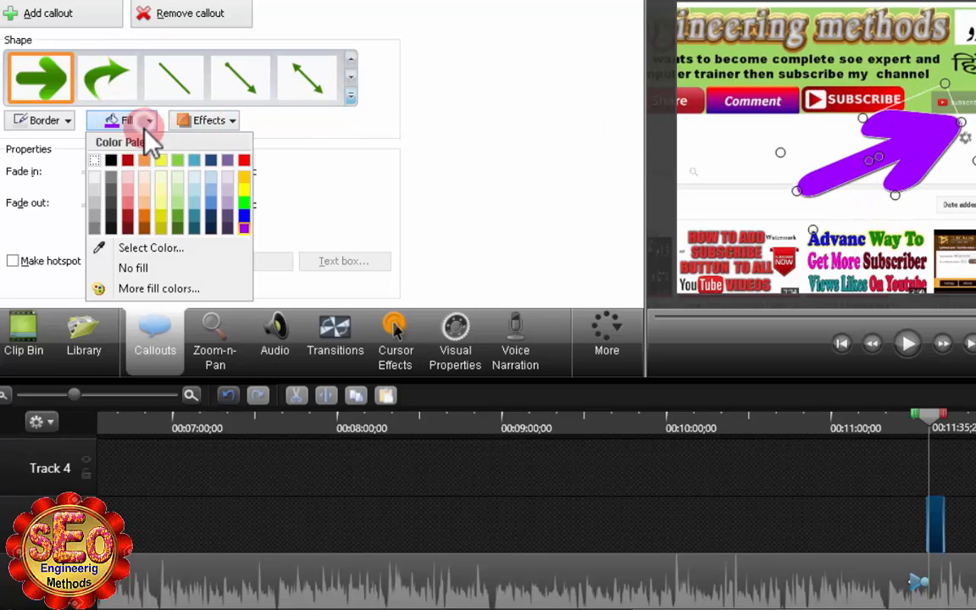
{"action": "left_click", "coordinate": [228, 129]}
{"action": "left_click", "coordinate": [227, 129]}
{"action": "left_click", "coordinate": [231, 125]}
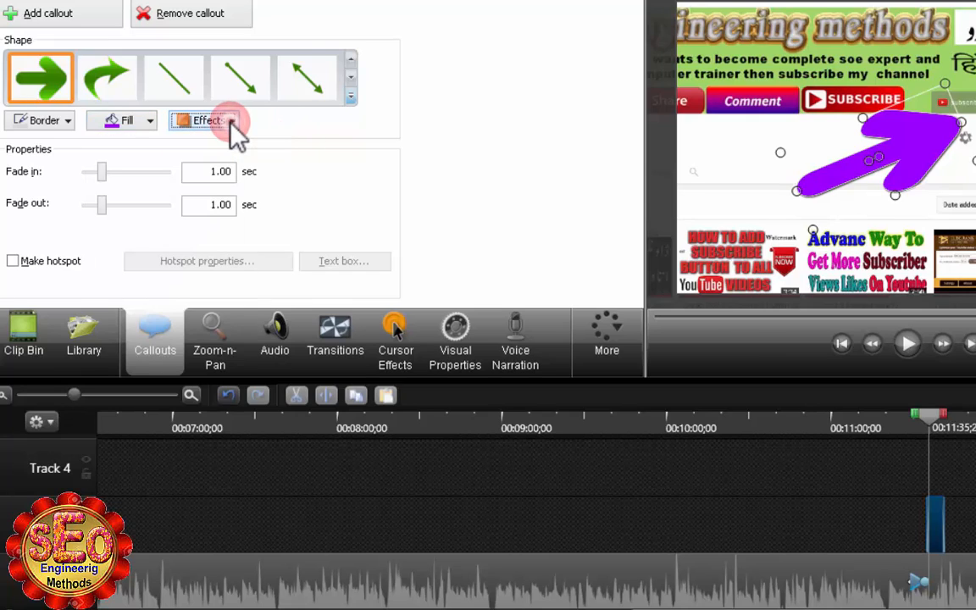
{"action": "left_click", "coordinate": [32, 122]}
{"action": "left_click", "coordinate": [47, 164]}
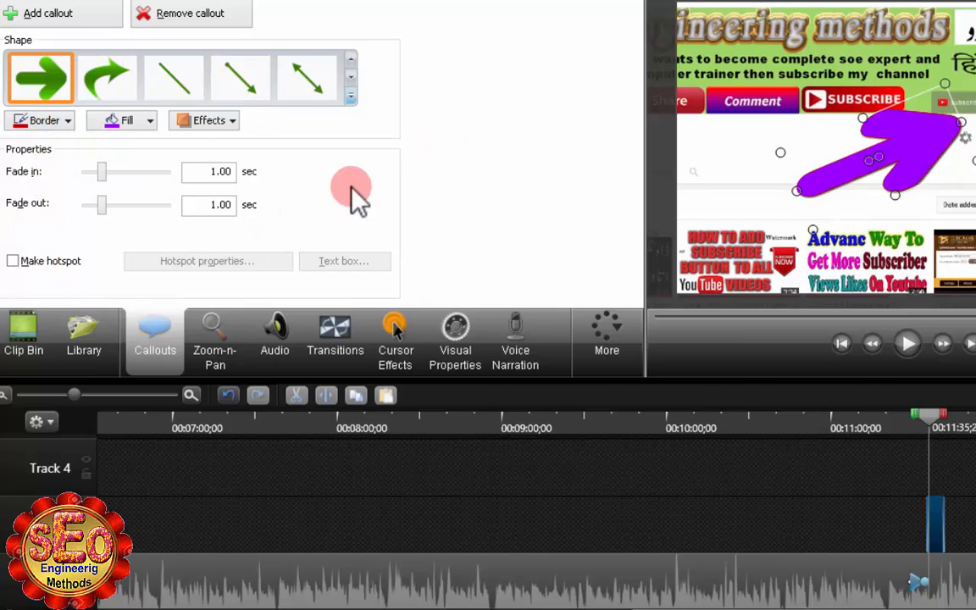
{"action": "left_click", "coordinate": [943, 526]}
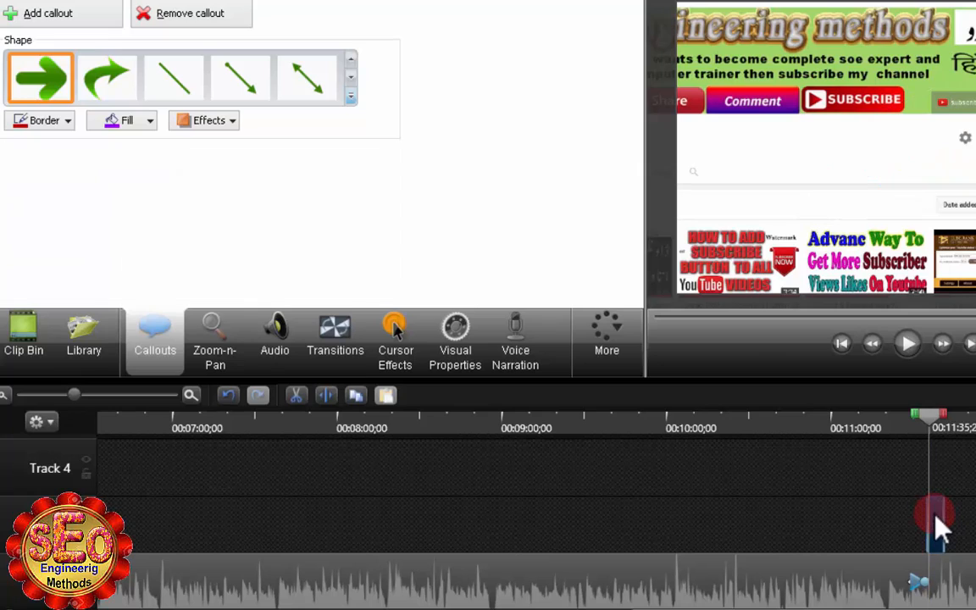
- Add the Sketch Motion rectangle callout around the pink Subscribe button and play the video to preview it
{"action": "left_click", "coordinate": [351, 98]}
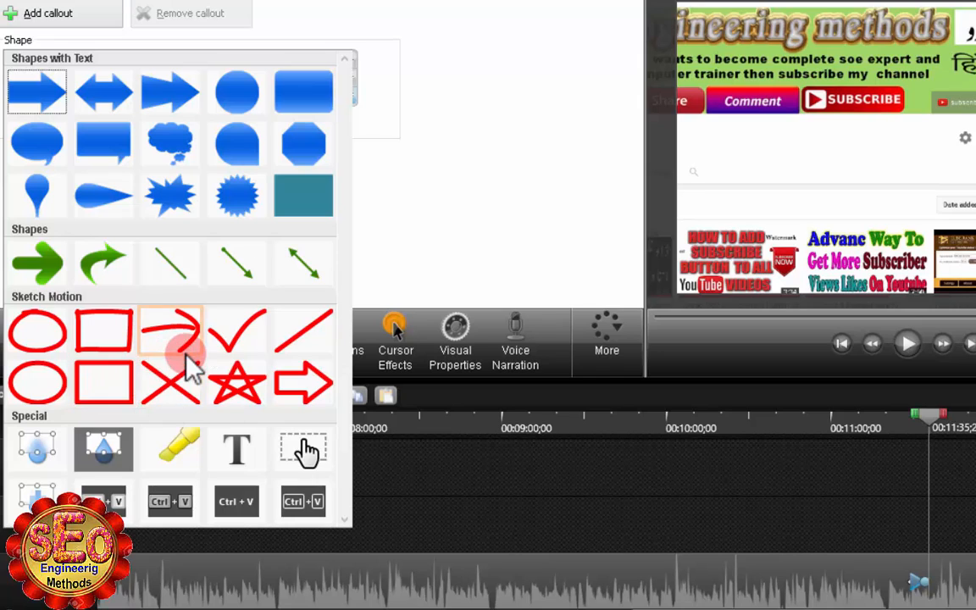
{"action": "left_click", "coordinate": [119, 385]}
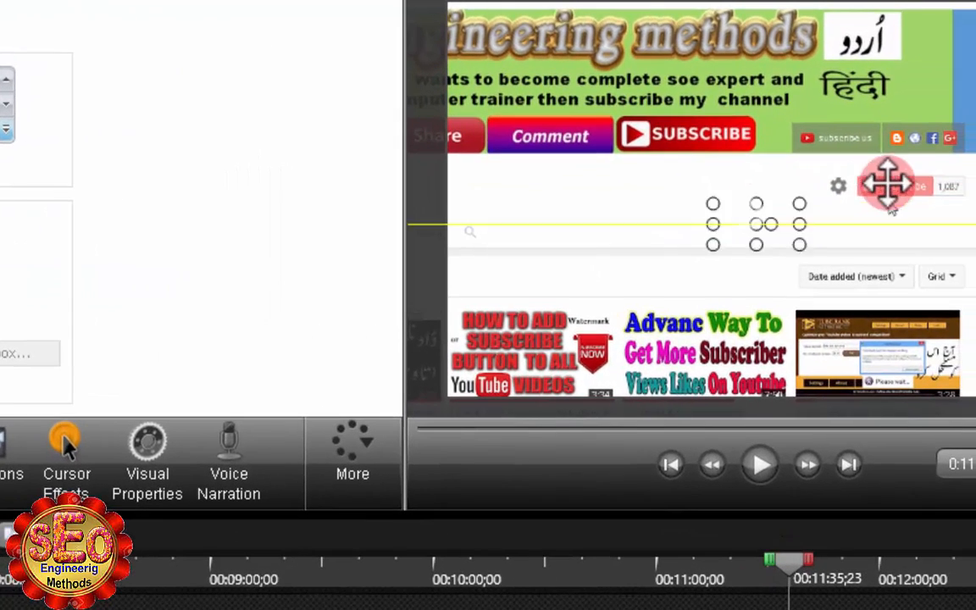
{"action": "left_click", "coordinate": [760, 477]}
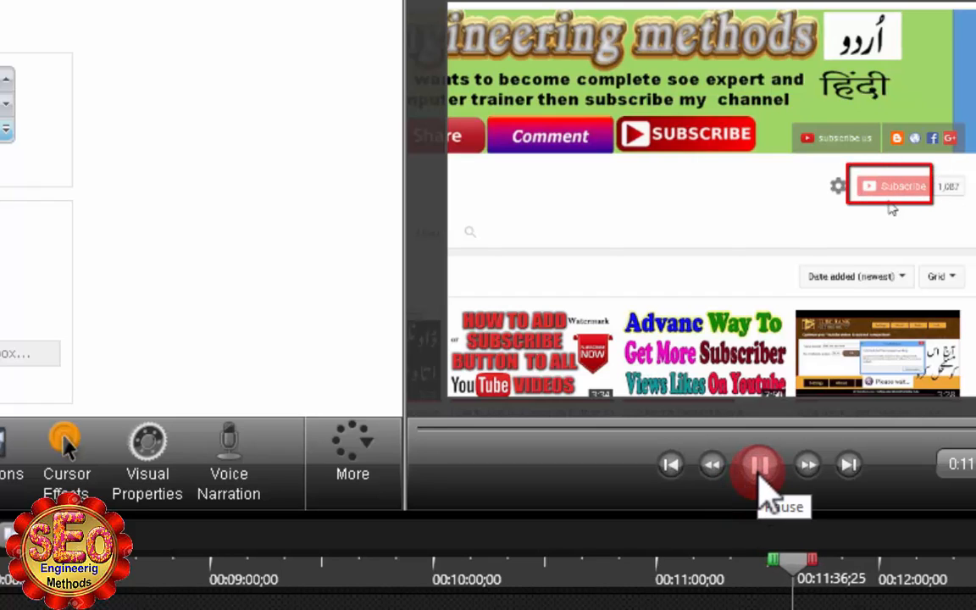
{"action": "left_click", "coordinate": [760, 471]}
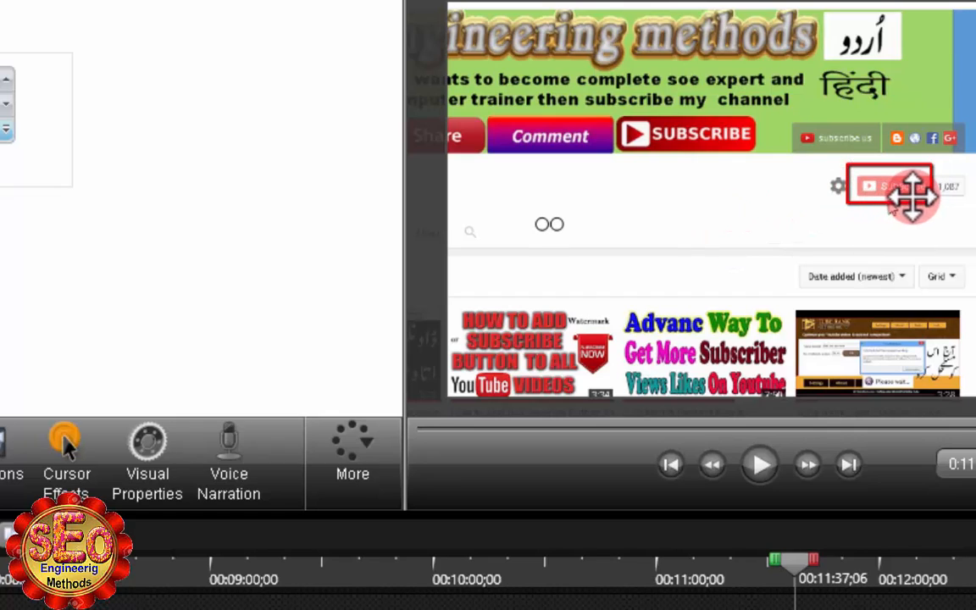
{"action": "left_click", "coordinate": [897, 187]}
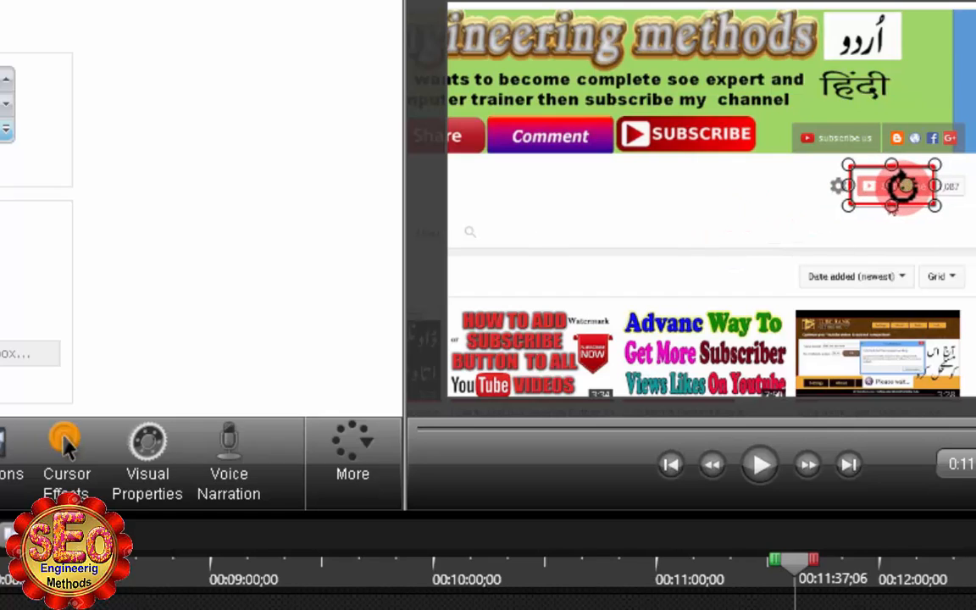
- Add the Sketch Motion circle callout around the gear icon, and move the red rectangle callout off the upper right corner of the video
{"action": "left_click", "coordinate": [756, 191]}
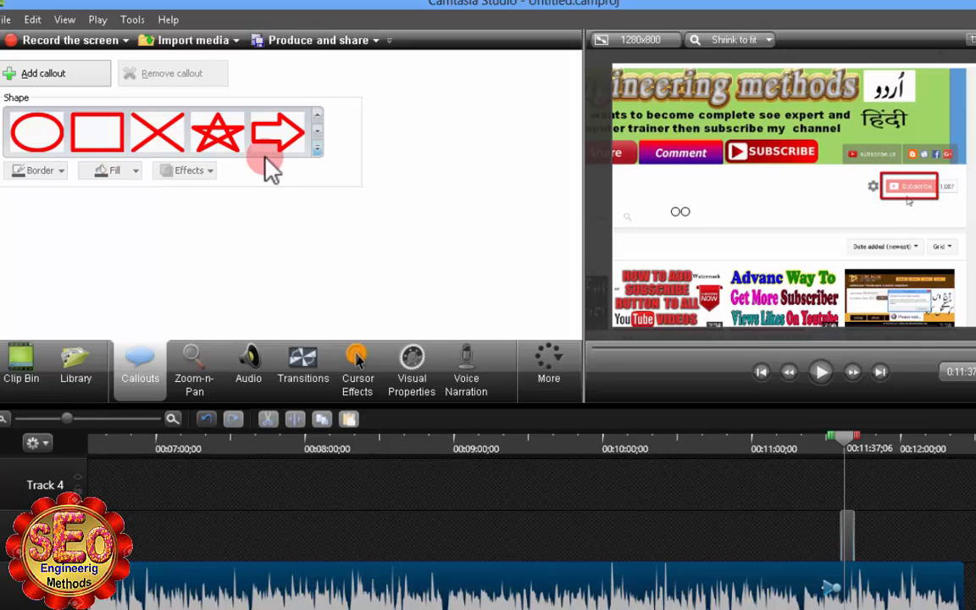
{"action": "left_click", "coordinate": [319, 153]}
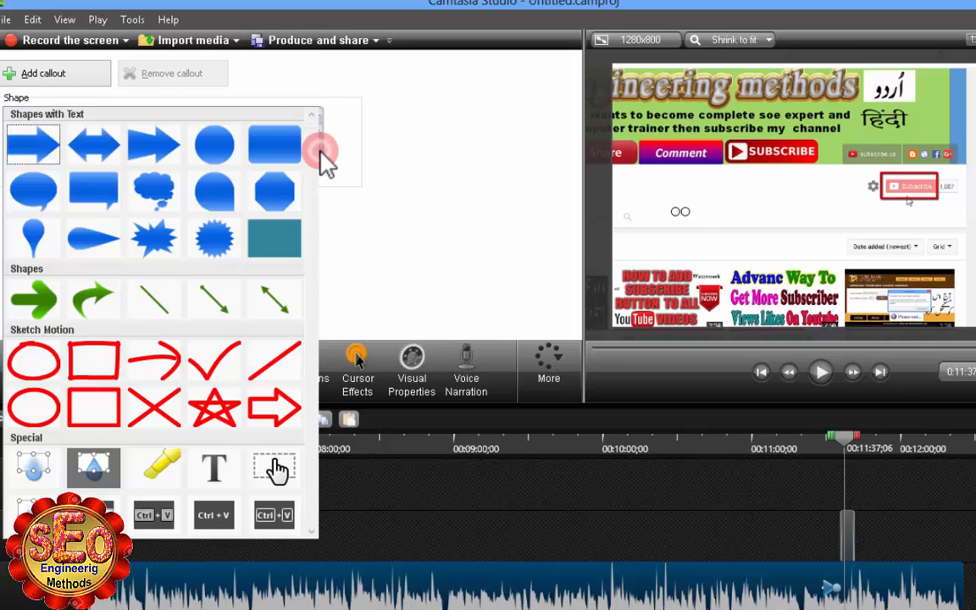
{"action": "left_click", "coordinate": [42, 366]}
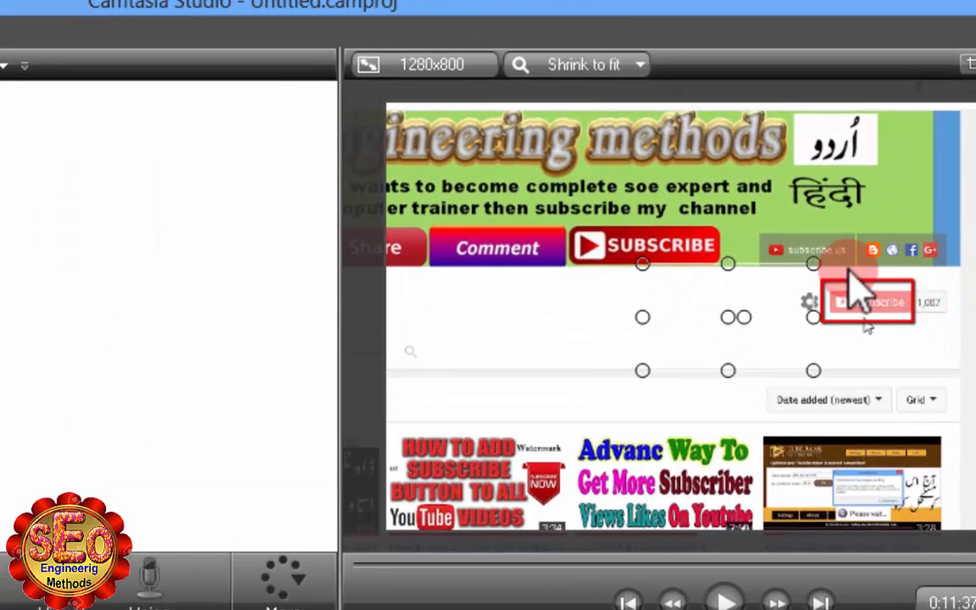
{"action": "left_click", "coordinate": [886, 292]}
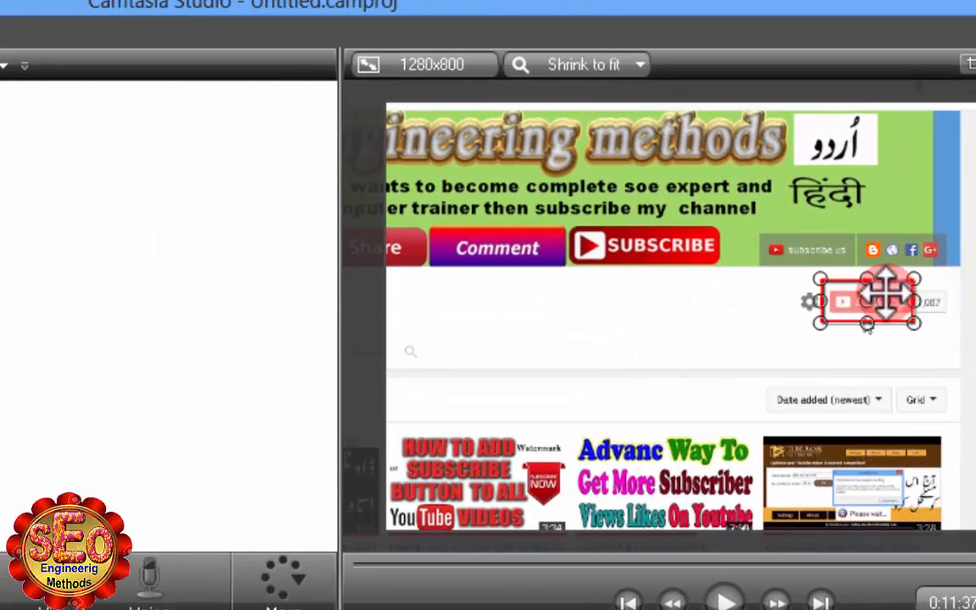
{"action": "left_click_drag", "start_coordinate": [903, 233], "coordinate": [949, 80]}
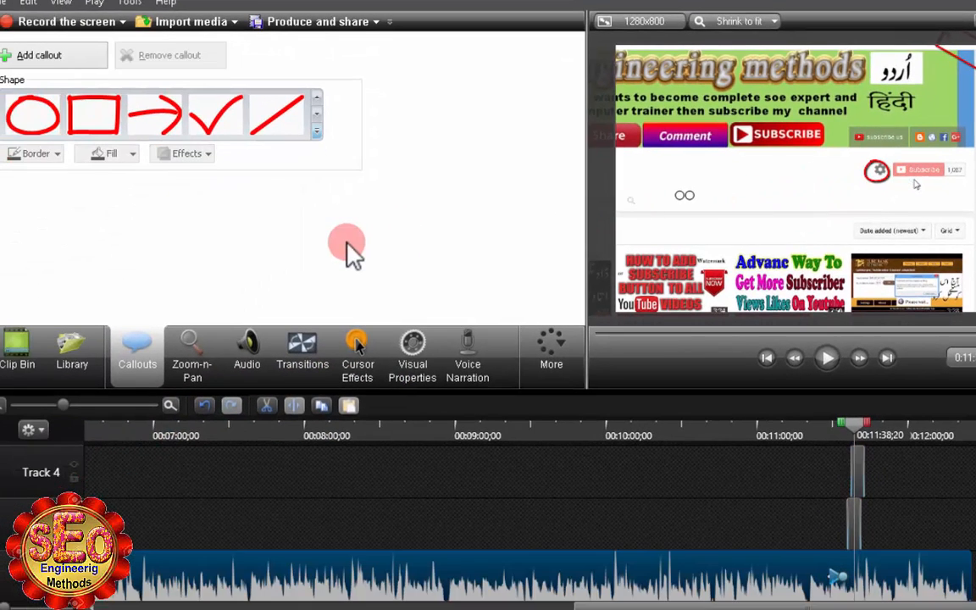
- Add the Sketch Motion block arrow, shrink and rotate it to point up at the banner's SUBSCRIBE button, and preview the playback
{"action": "left_click", "coordinate": [315, 133]}
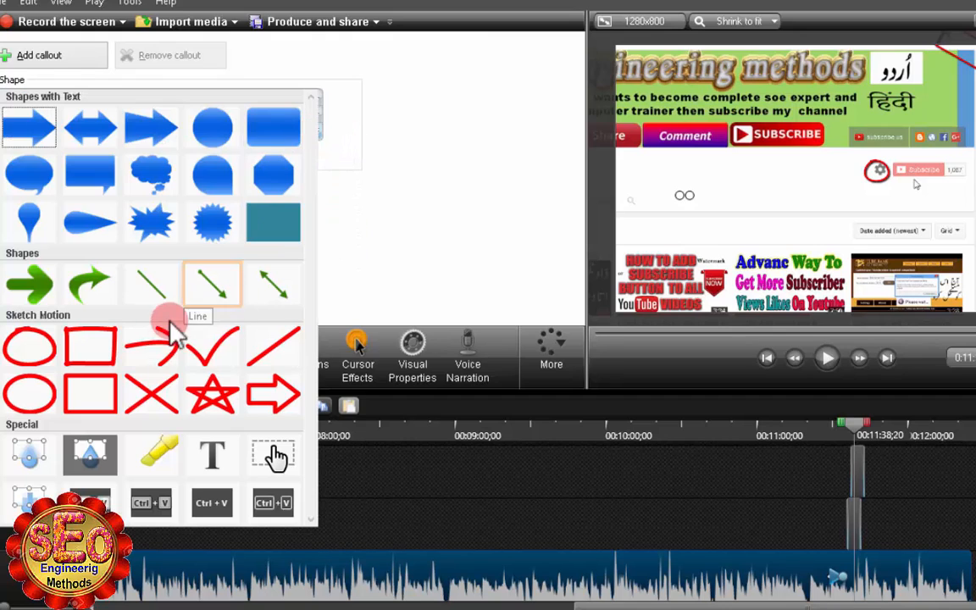
{"action": "left_click", "coordinate": [272, 394]}
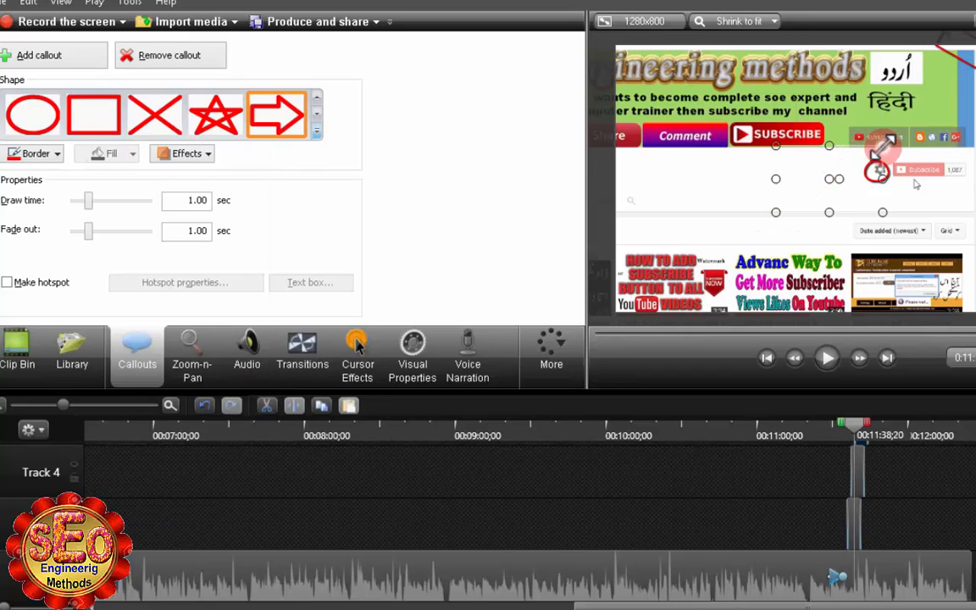
{"action": "left_click_drag", "start_coordinate": [883, 147], "coordinate": [764, 171]}
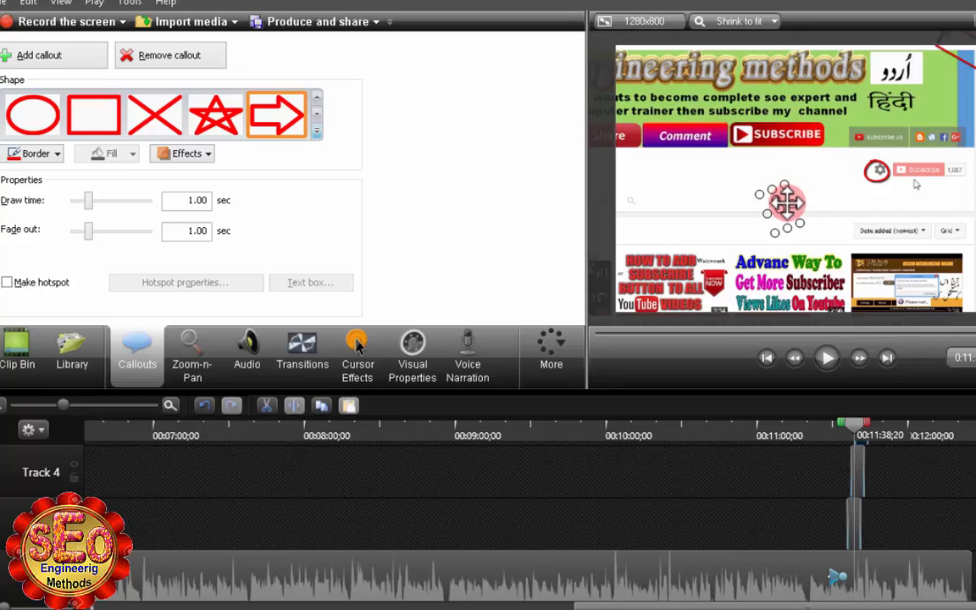
{"action": "left_click", "coordinate": [822, 357]}
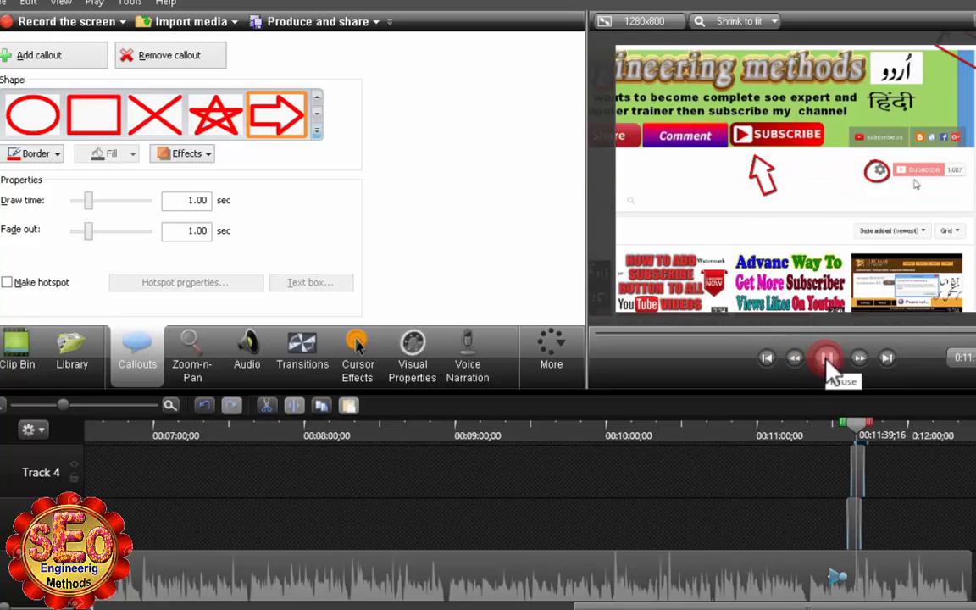
{"action": "left_click", "coordinate": [818, 359]}
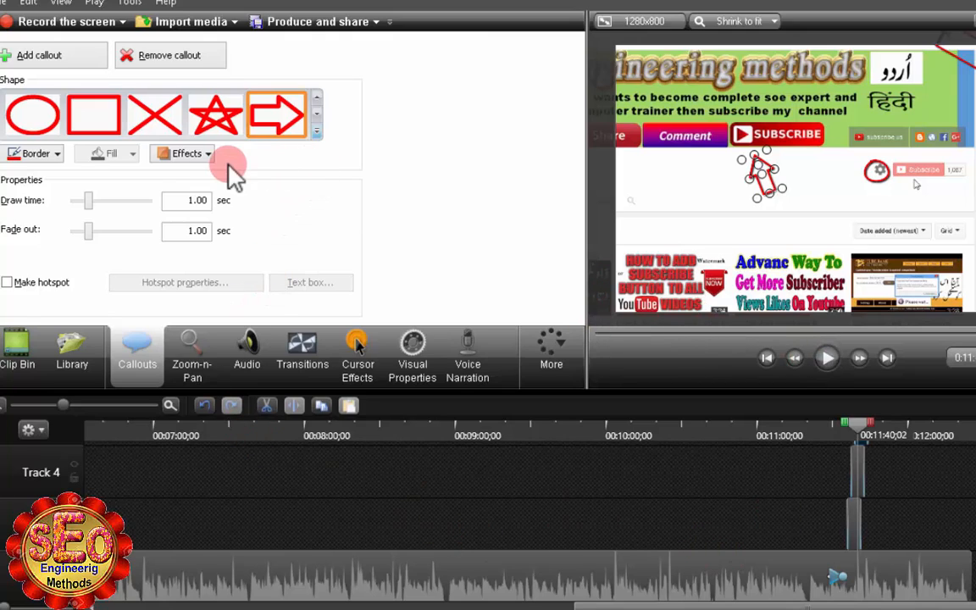
- Change the arrow callout to the Blur callout, and delete the circle and rectangle callouts from Track 4 and the track below
{"action": "left_click", "coordinate": [316, 131]}
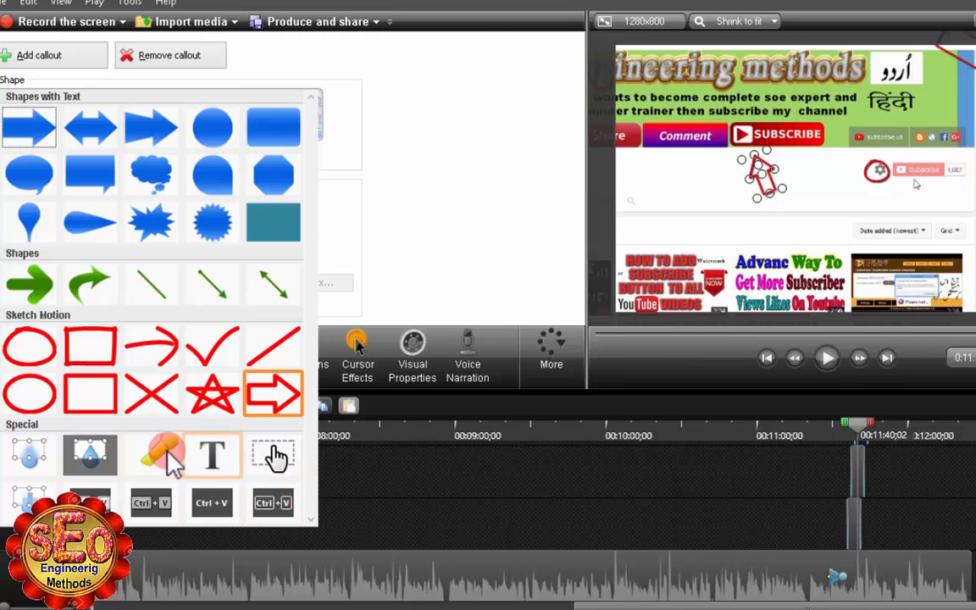
{"action": "left_click", "coordinate": [32, 457]}
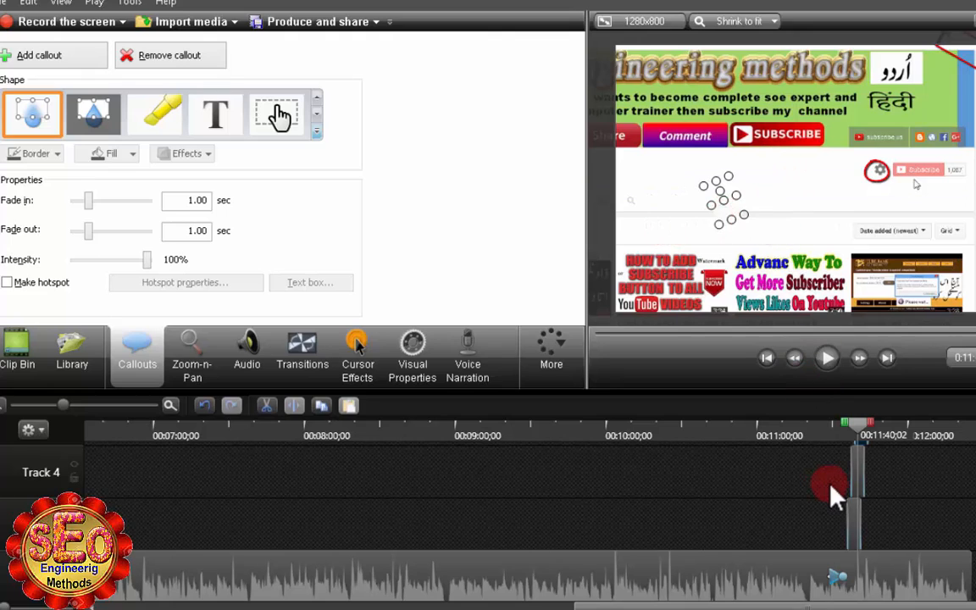
{"action": "right_click", "coordinate": [856, 481]}
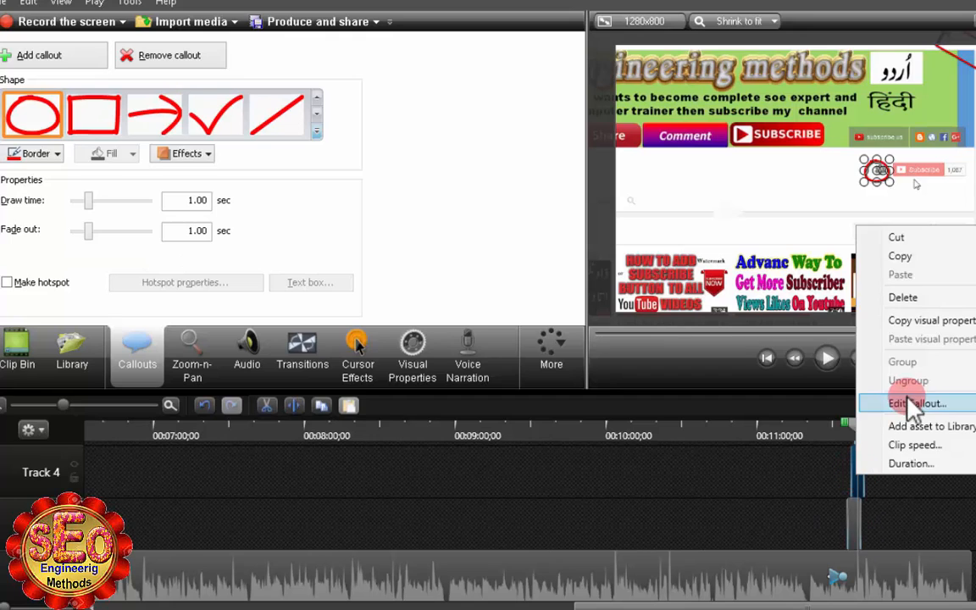
{"action": "left_click", "coordinate": [900, 299]}
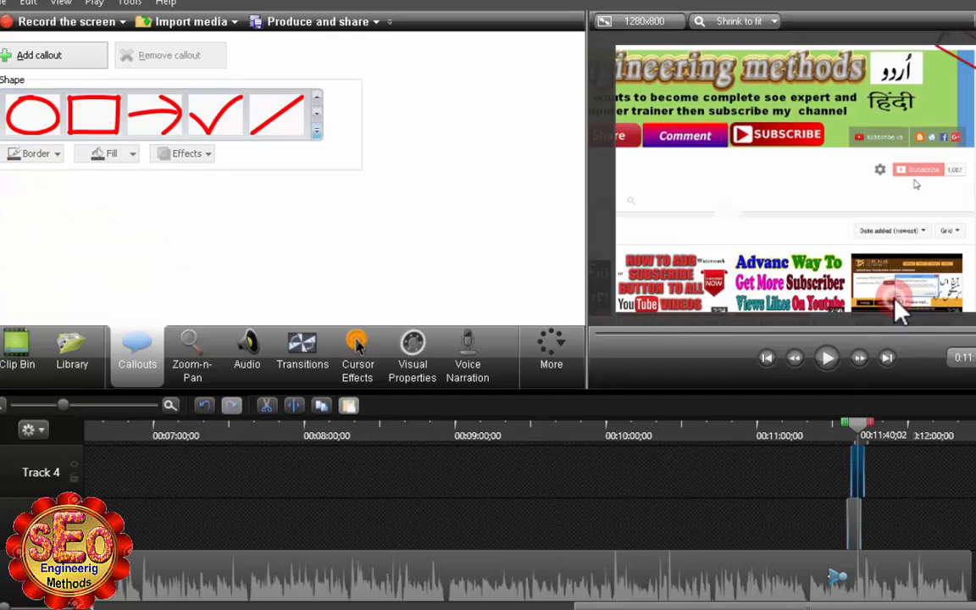
{"action": "left_click", "coordinate": [853, 544]}
{"action": "right_click", "coordinate": [853, 542]}
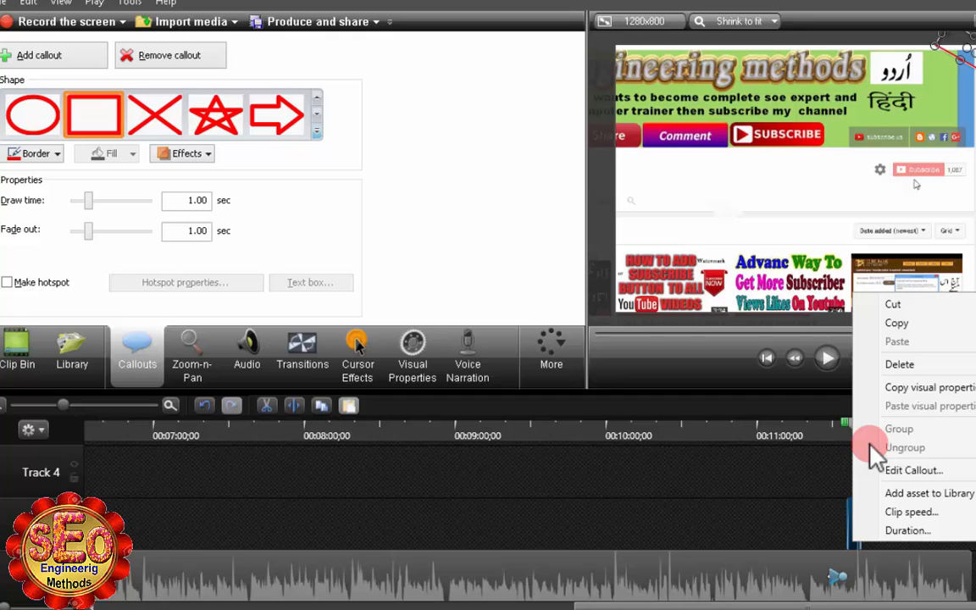
{"action": "left_click", "coordinate": [899, 383]}
- Move the Blur callout from Track 5 down two tracks, and resize it to cover the gear icon and pink Subscribe button
{"action": "scroll", "coordinate": [969, 500], "scroll_direction": "up", "scroll_amount": 2}
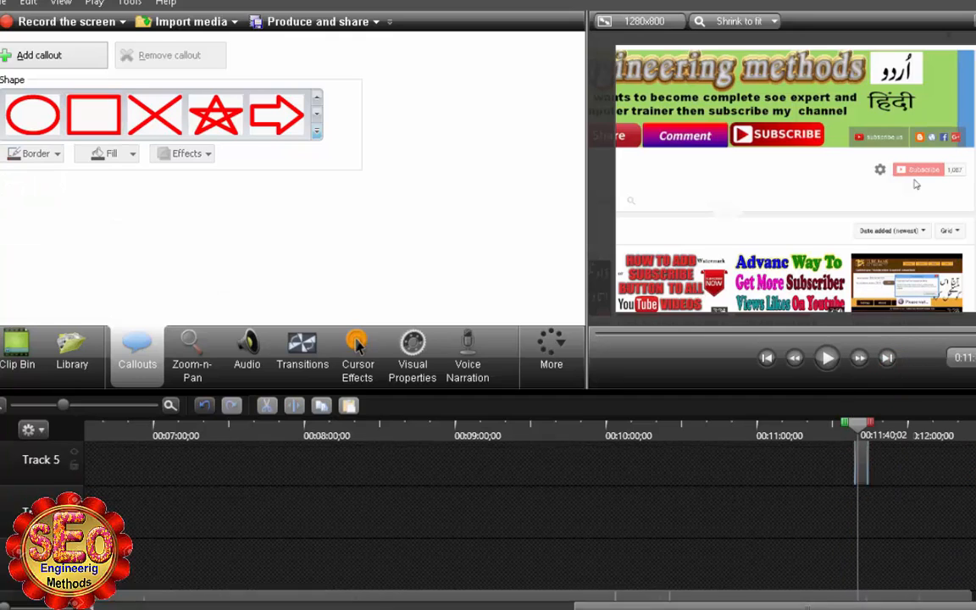
{"action": "left_click_drag", "start_coordinate": [862, 473], "coordinate": [869, 586]}
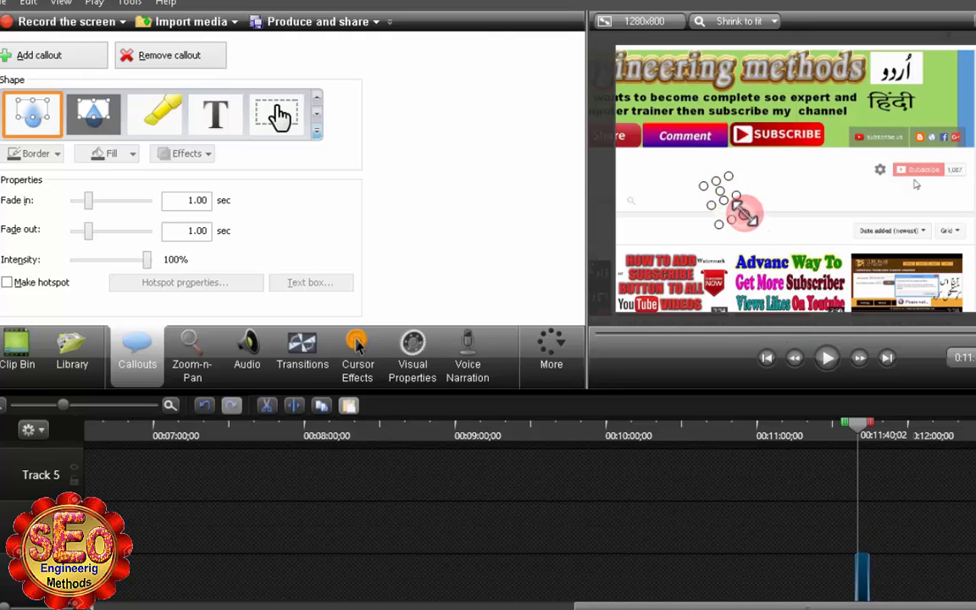
{"action": "left_click_drag", "start_coordinate": [744, 214], "coordinate": [954, 161]}
{"action": "left_click_drag", "start_coordinate": [895, 175], "coordinate": [835, 175]}
{"action": "left_click", "coordinate": [823, 218]}
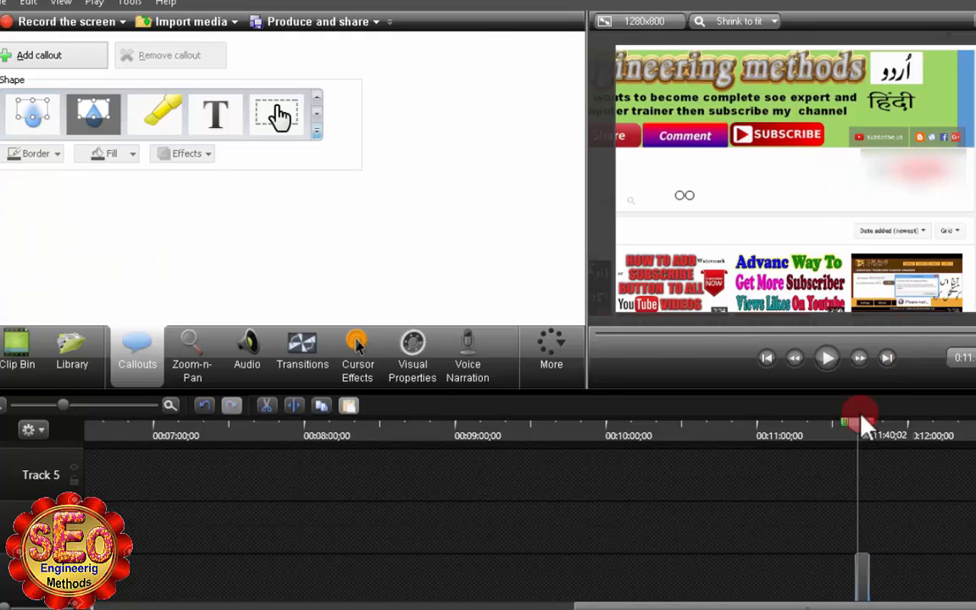
- Play the video briefly to preview the blur over the pink Subscribe button, and select the blur on the canvas
{"action": "left_click", "coordinate": [825, 358]}
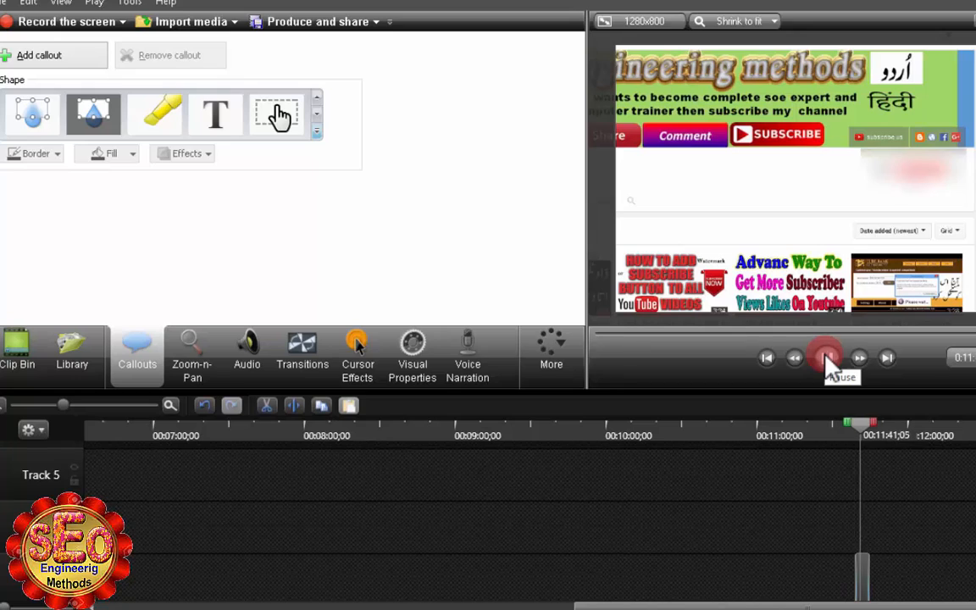
{"action": "left_click", "coordinate": [826, 358]}
{"action": "left_click", "coordinate": [914, 171]}
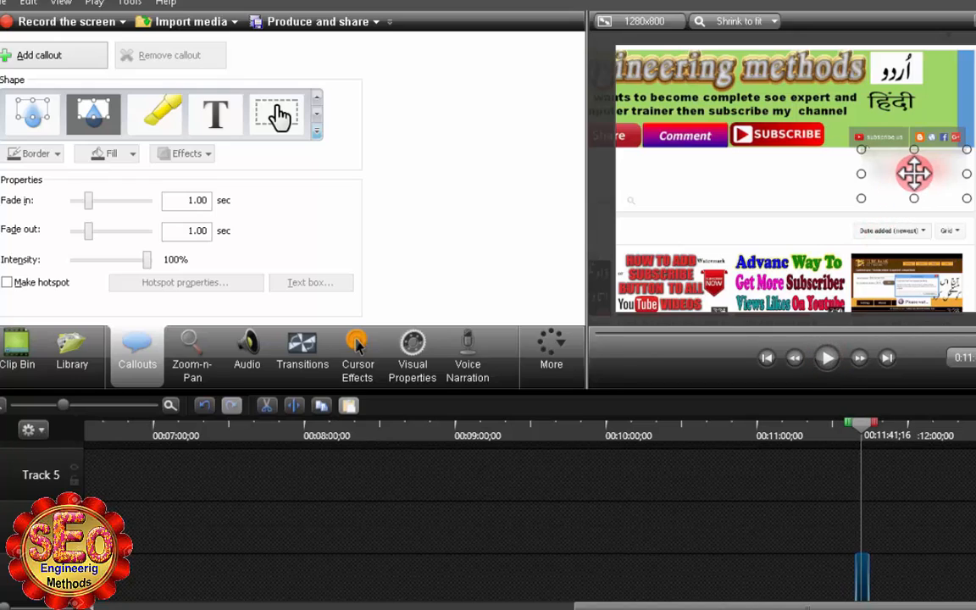
- Lengthen the Blur callout's clip slightly on the timeline, and delete it
{"action": "left_click", "coordinate": [866, 470]}
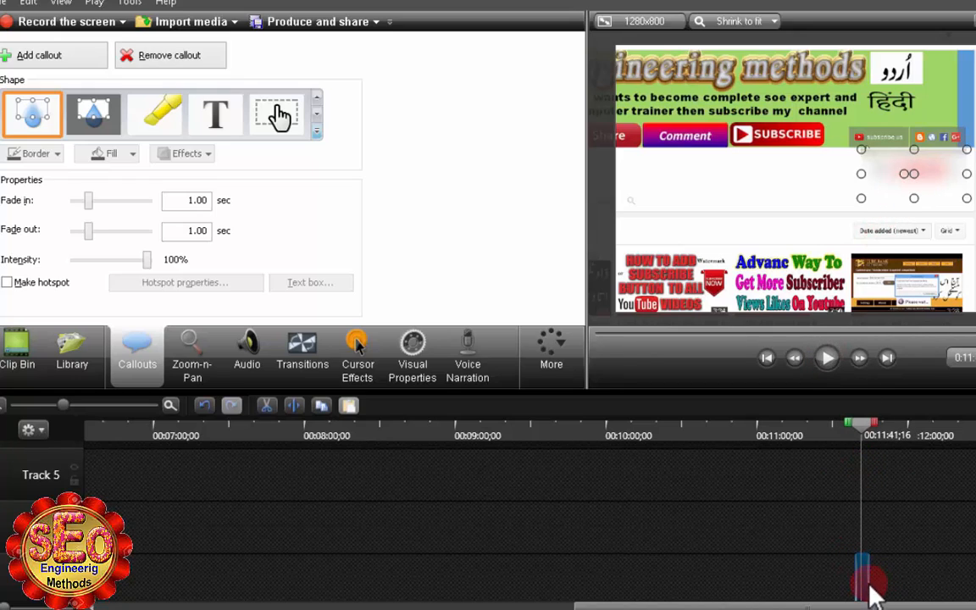
{"action": "mouse_move", "coordinate": [868, 582]}
{"action": "left_mouse_down"}
{"action": "mouse_move", "coordinate": [966, 578]}
{"action": "mouse_move", "coordinate": [877, 578]}
{"action": "left_mouse_up"}
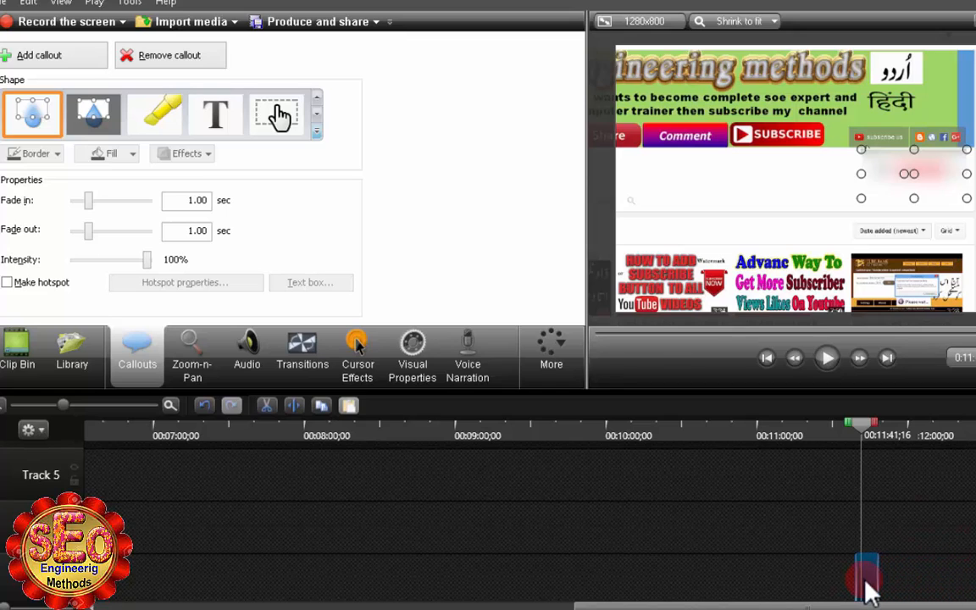
{"action": "right_click", "coordinate": [866, 581]}
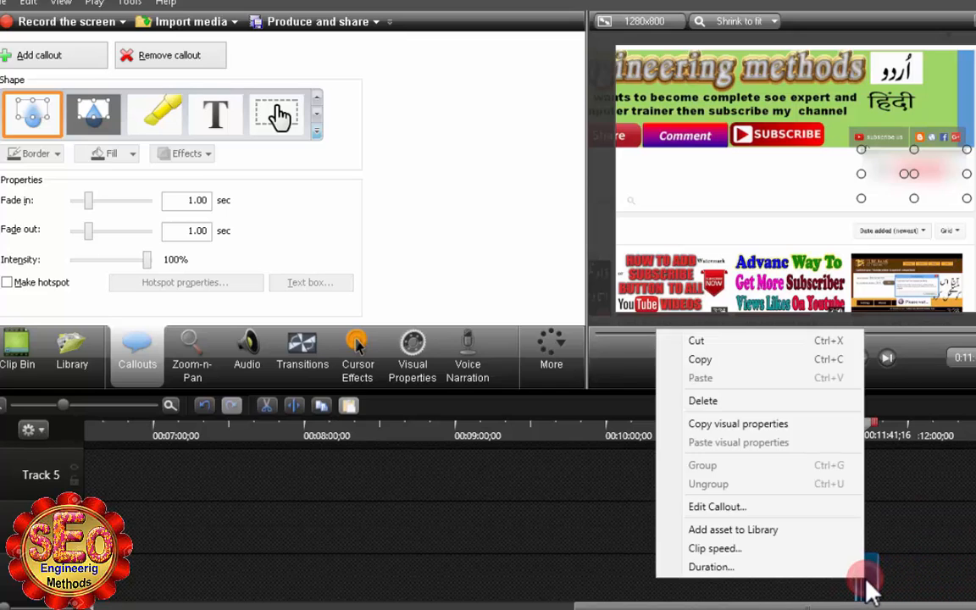
{"action": "left_click", "coordinate": [689, 402]}
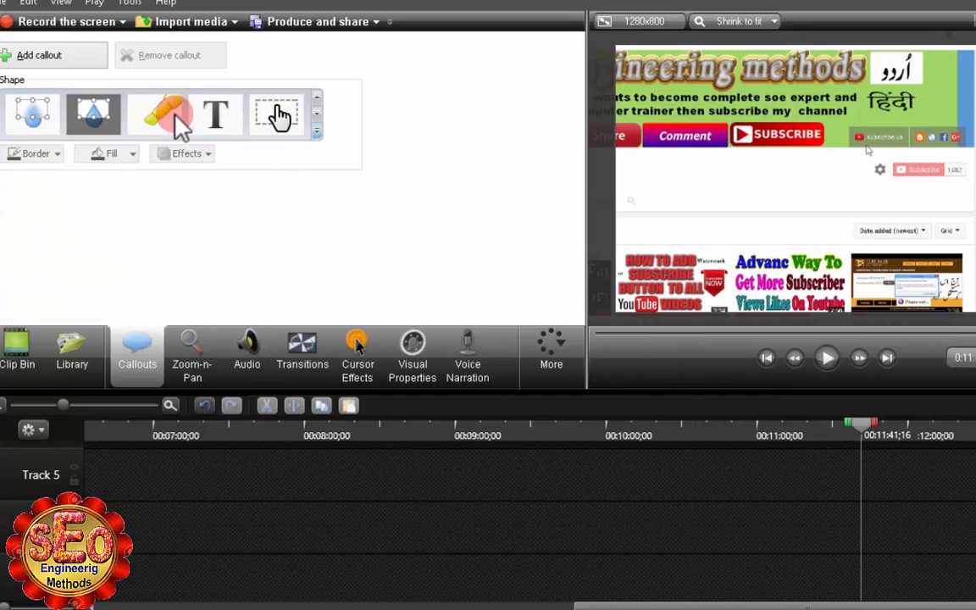
- Add the Spotlight callout, widen it over the area around the SUBSCRIBE banner and the pink Subscribe button, and delete it
{"action": "left_click", "coordinate": [318, 134]}
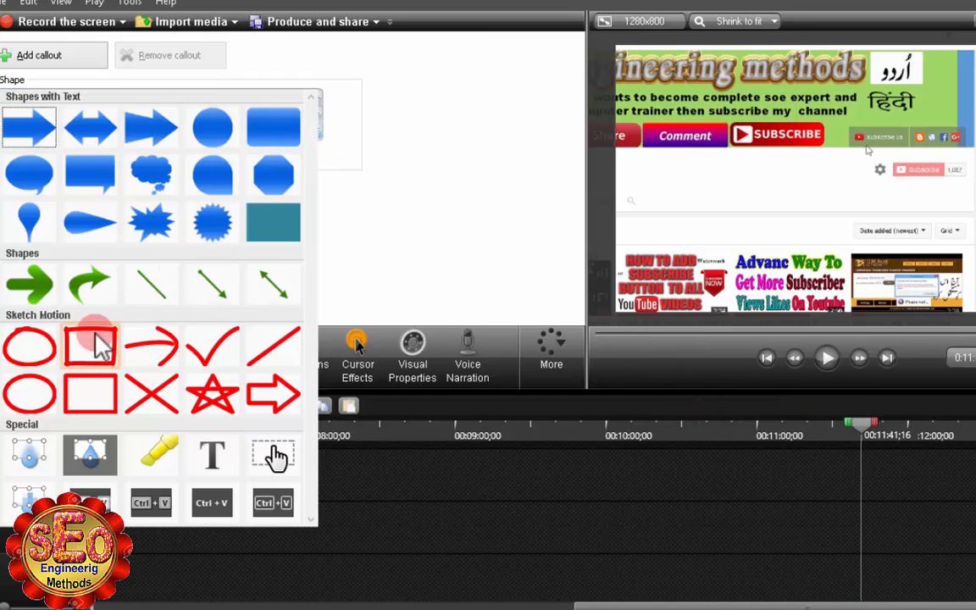
{"action": "left_click", "coordinate": [92, 457]}
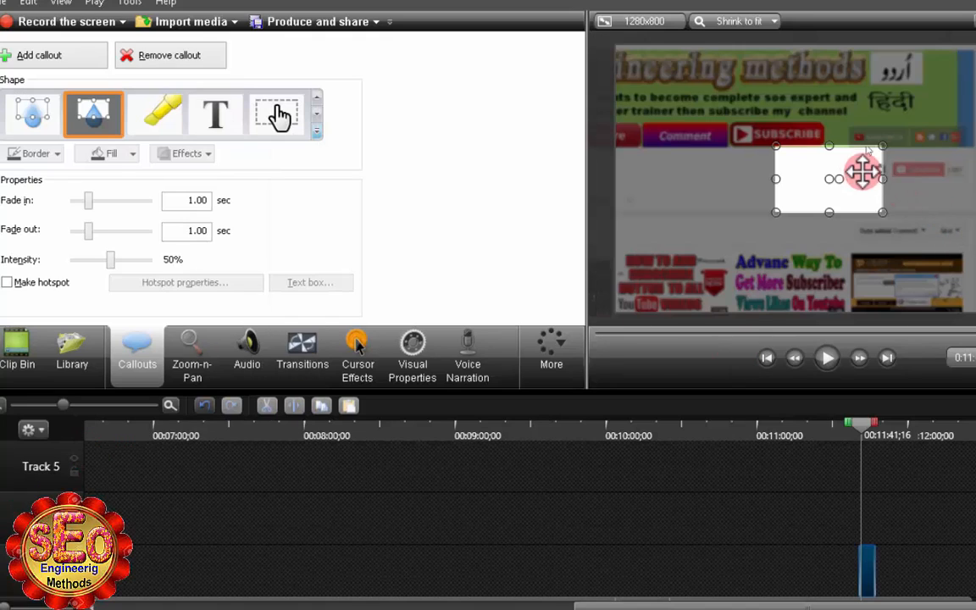
{"action": "left_click_drag", "start_coordinate": [854, 175], "coordinate": [742, 172]}
{"action": "left_click_drag", "start_coordinate": [857, 135], "coordinate": [850, 164]}
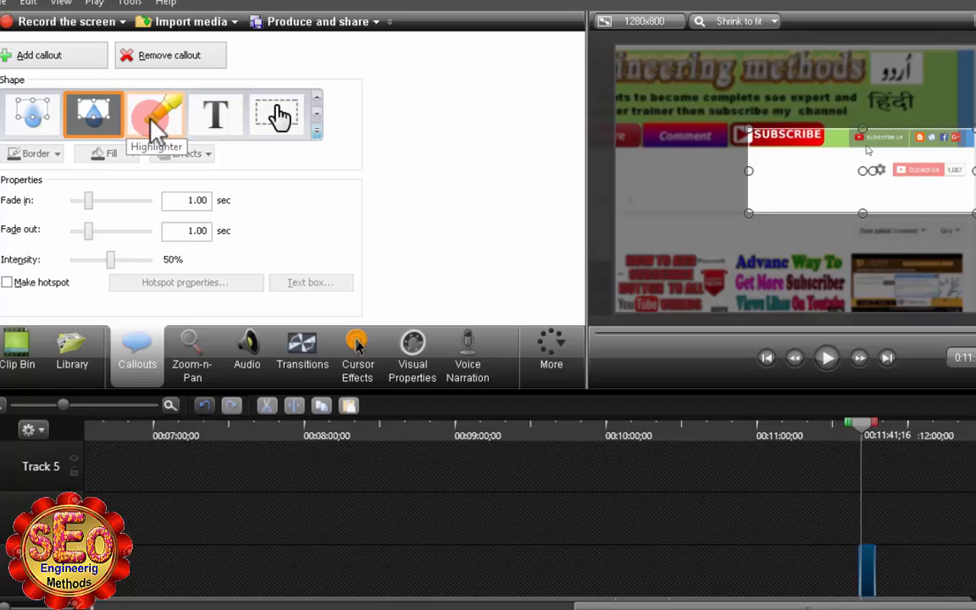
{"action": "left_click", "coordinate": [868, 576]}
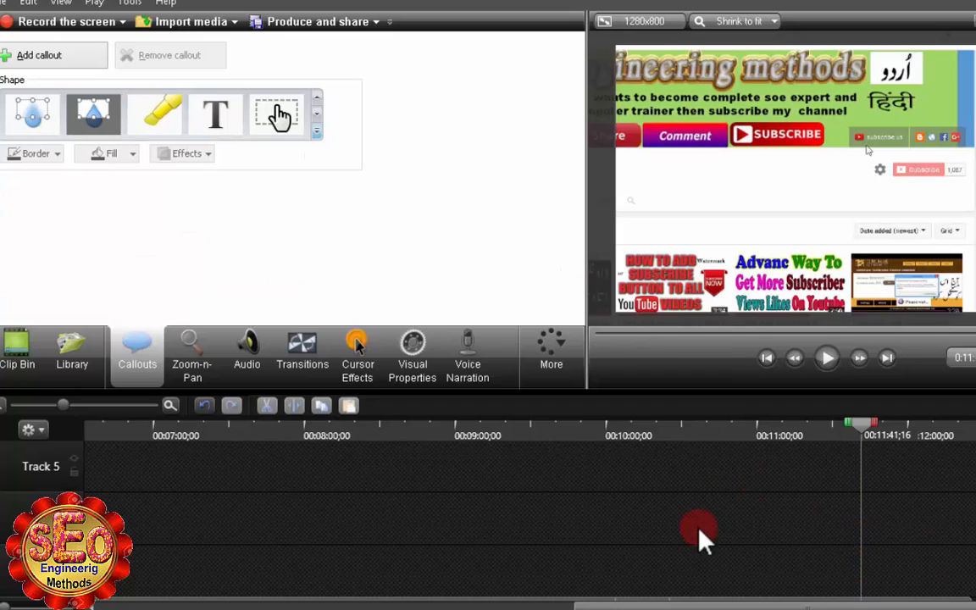
- Add the yellow Highlighter callout over the gear icon and pink Subscribe button, and insert the text "SEO Engineering Methods"
{"action": "left_click", "coordinate": [173, 127]}
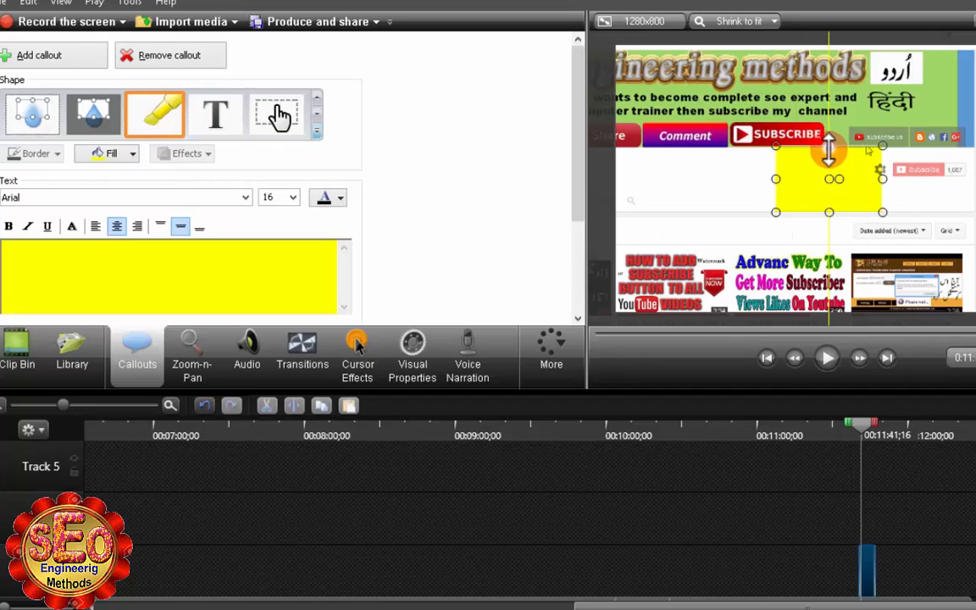
{"action": "left_click_drag", "start_coordinate": [854, 170], "coordinate": [949, 150]}
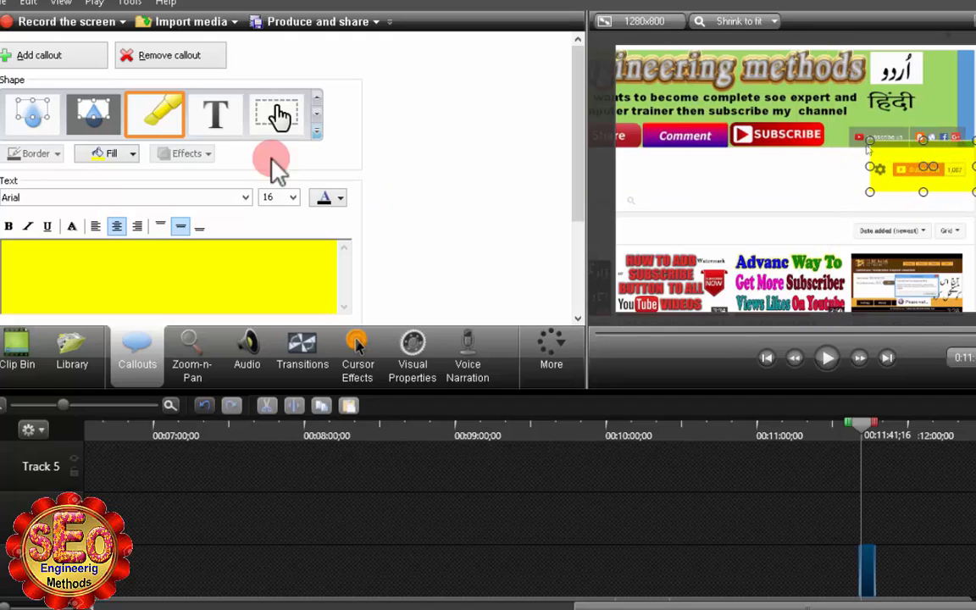
{"action": "left_click", "coordinate": [188, 273]}
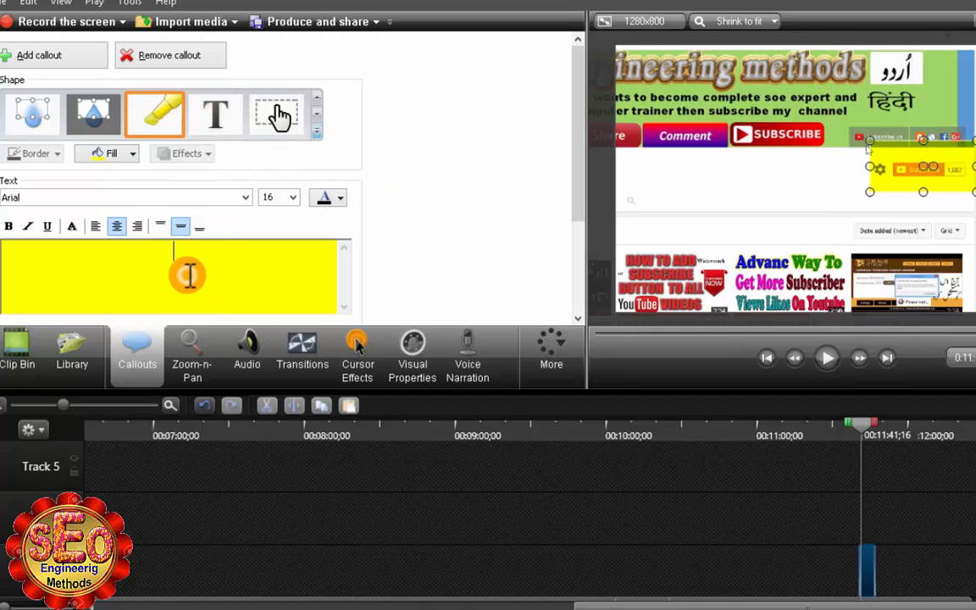
{"action": "key", "text": "ctrl+v"}
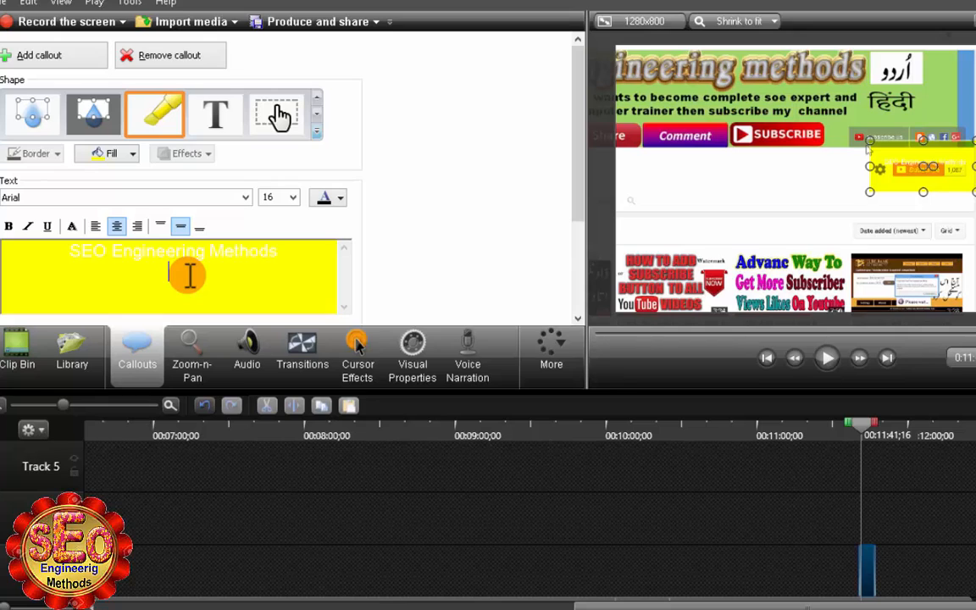
- Select and copy the highlighter callout's text, and look through its font size and text colour options
{"action": "key", "text": "ctrl+a"}
{"action": "key", "text": "ctrl+c"}
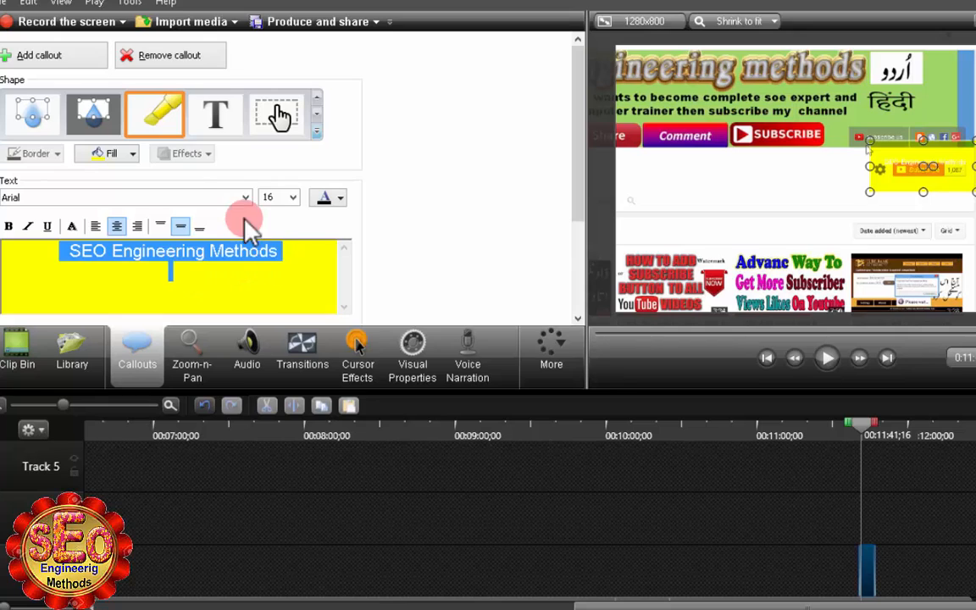
{"action": "left_click", "coordinate": [293, 198]}
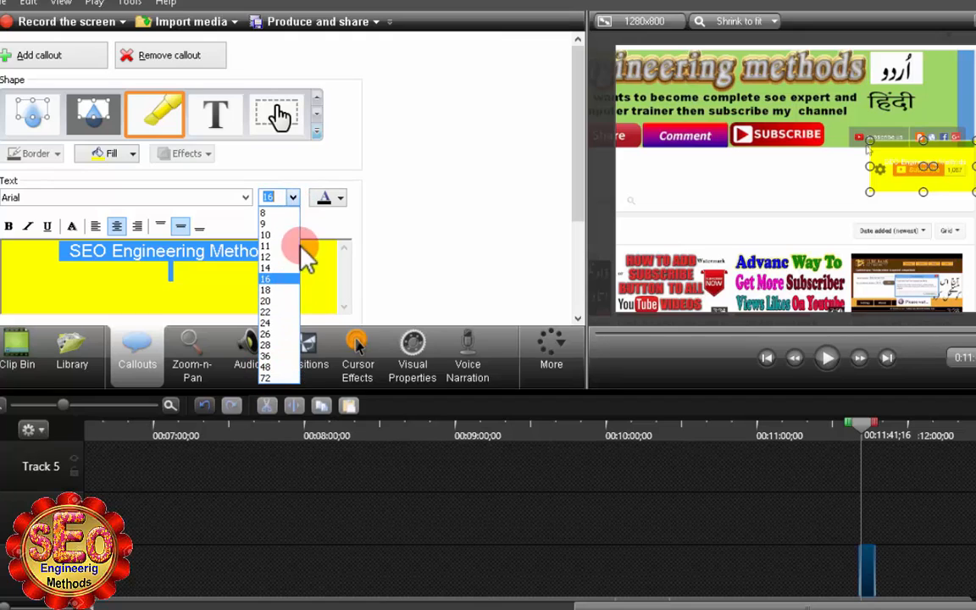
{"action": "left_click", "coordinate": [334, 203]}
{"action": "left_click", "coordinate": [338, 199]}
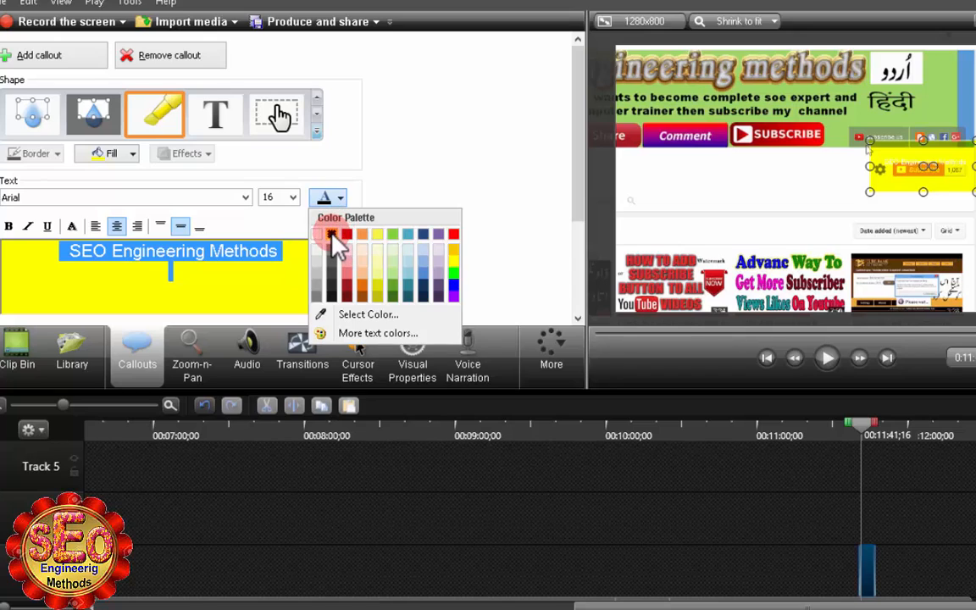
{"action": "left_click", "coordinate": [279, 264]}
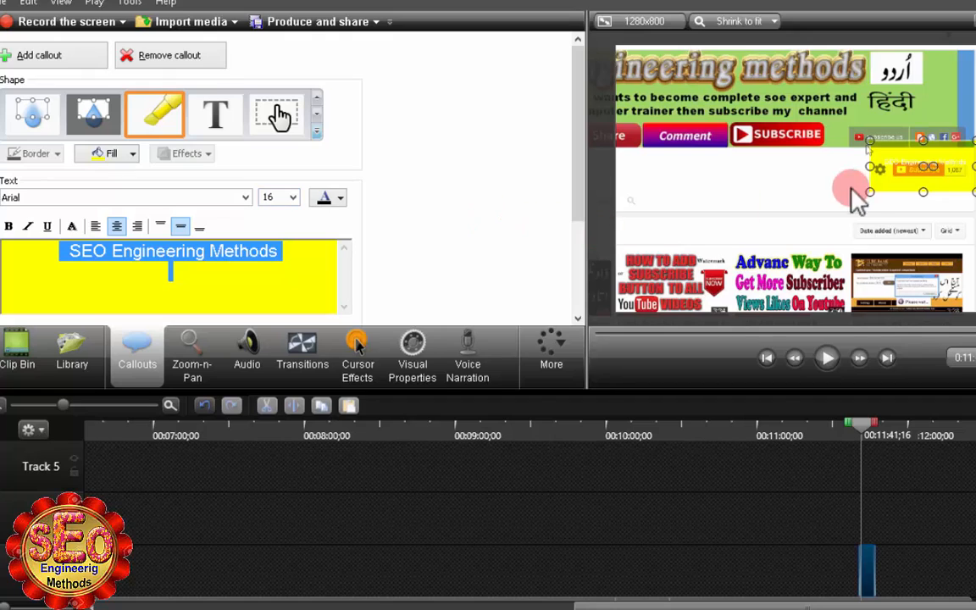
- Move the yellow highlighter callout beneath the SUBSCRIBE banner and delete it
{"action": "left_click_drag", "start_coordinate": [904, 169], "coordinate": [776, 169]}
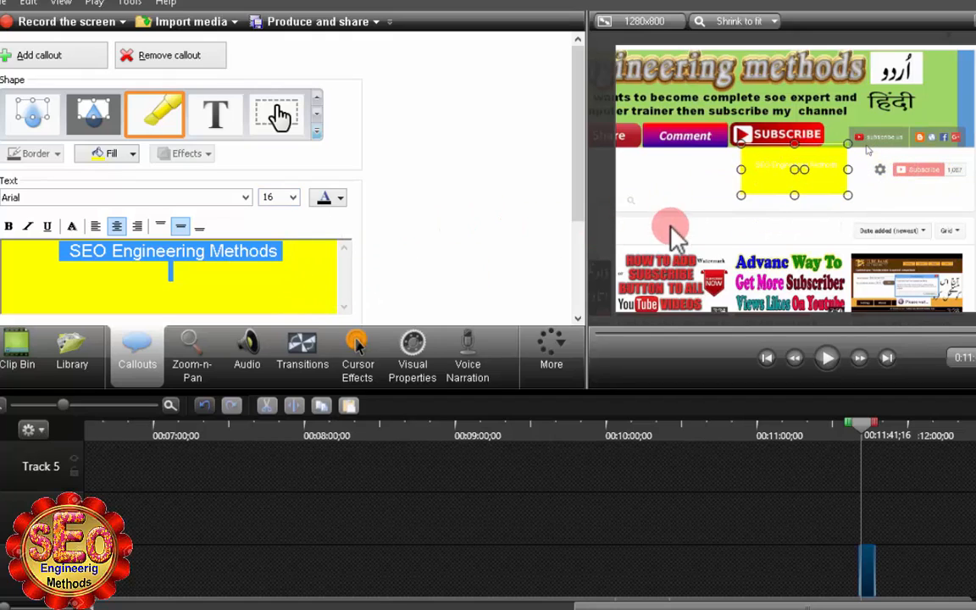
{"action": "left_click", "coordinate": [868, 572]}
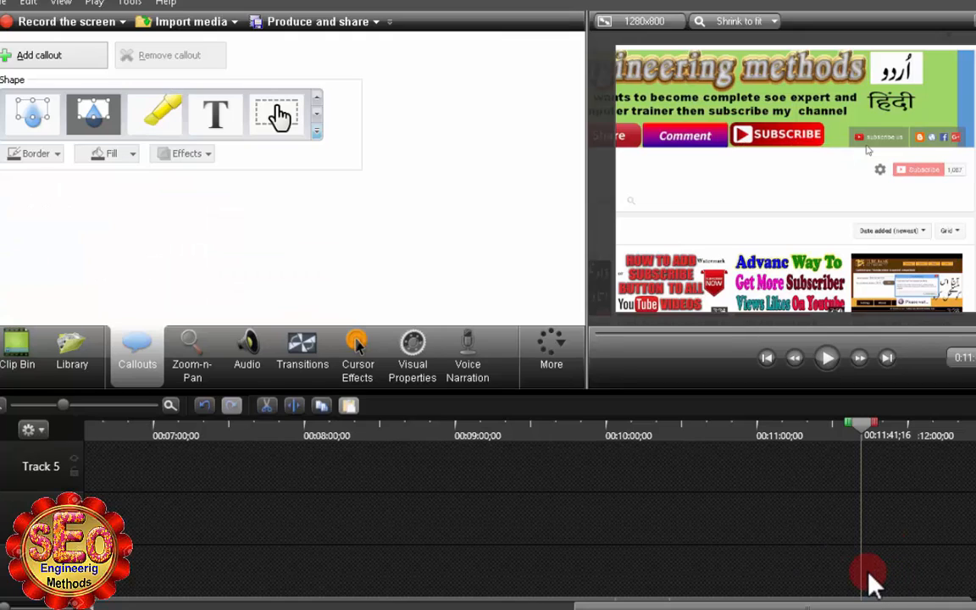
- Add a Text callout, paste "SEO Engineering Methods" into it, and colour the text red
{"action": "left_click", "coordinate": [214, 125]}
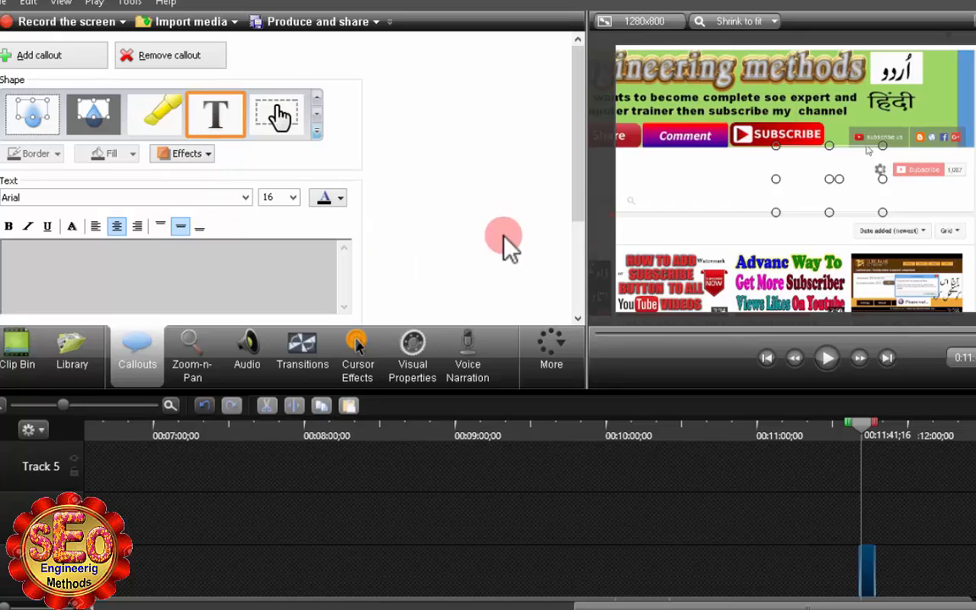
{"action": "left_click", "coordinate": [247, 269]}
{"action": "key", "text": "ctrl+v"}
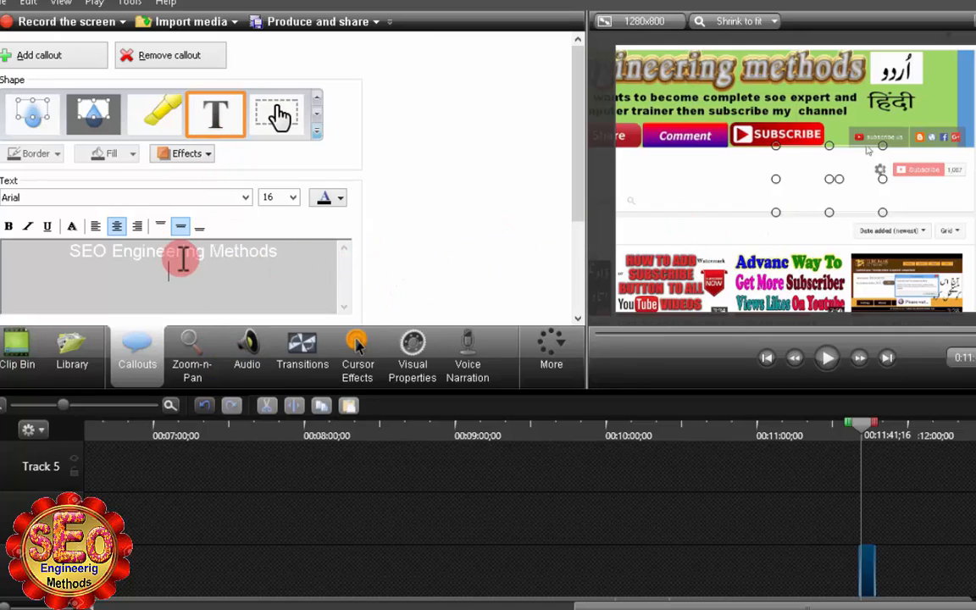
{"action": "key", "text": "ctrl+a"}
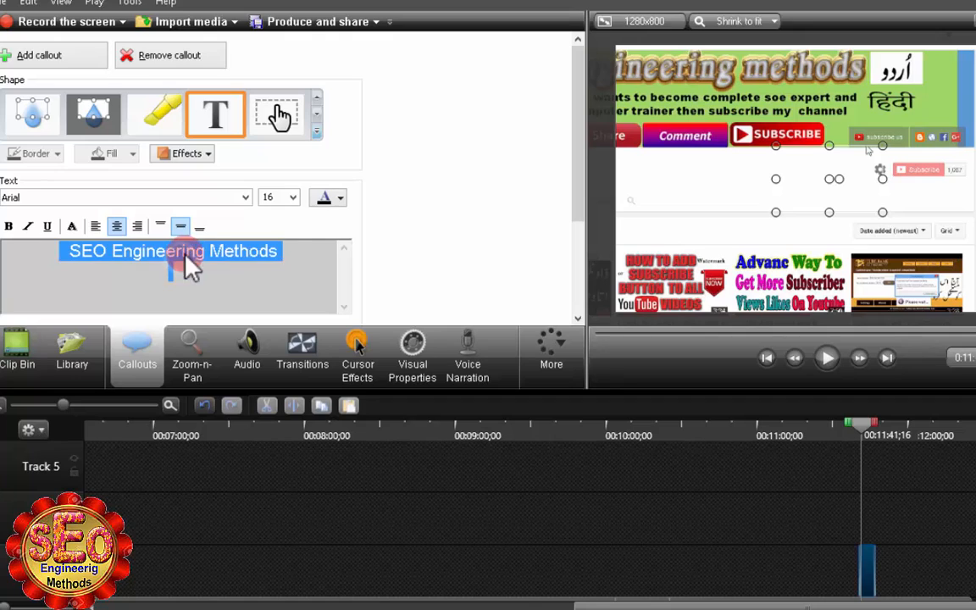
{"action": "left_click", "coordinate": [325, 200]}
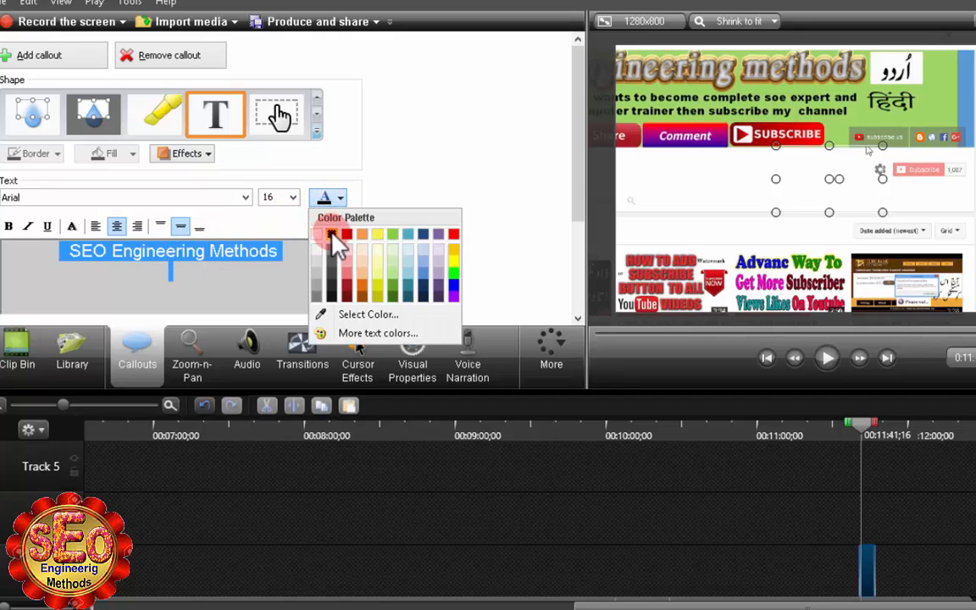
{"action": "left_click", "coordinate": [352, 237]}
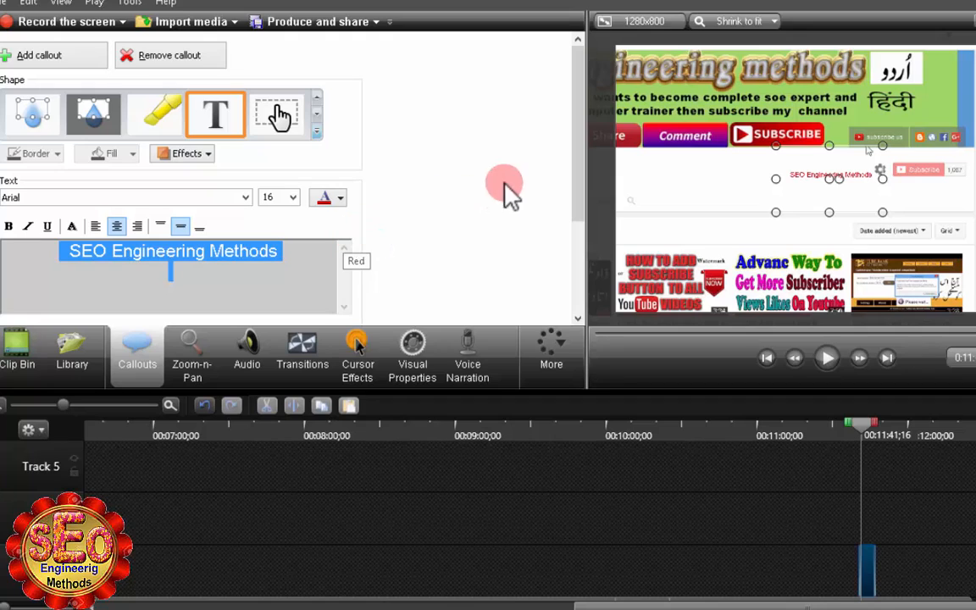
- Set the callout's text size to 72, and widen and reposition its box so the whole phrase fits under the SUBSCRIBE banner
{"action": "left_click", "coordinate": [292, 198]}
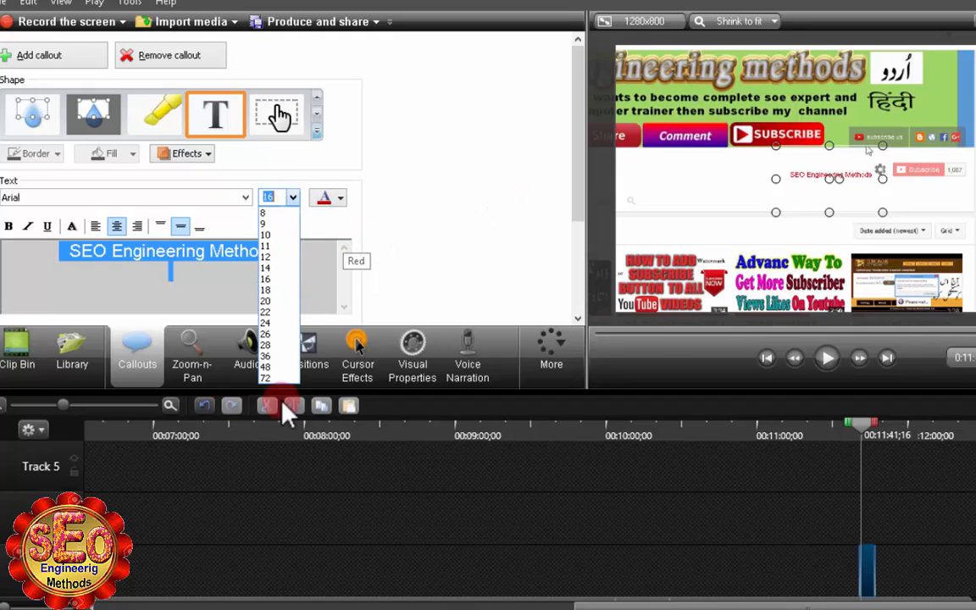
{"action": "left_click", "coordinate": [266, 379]}
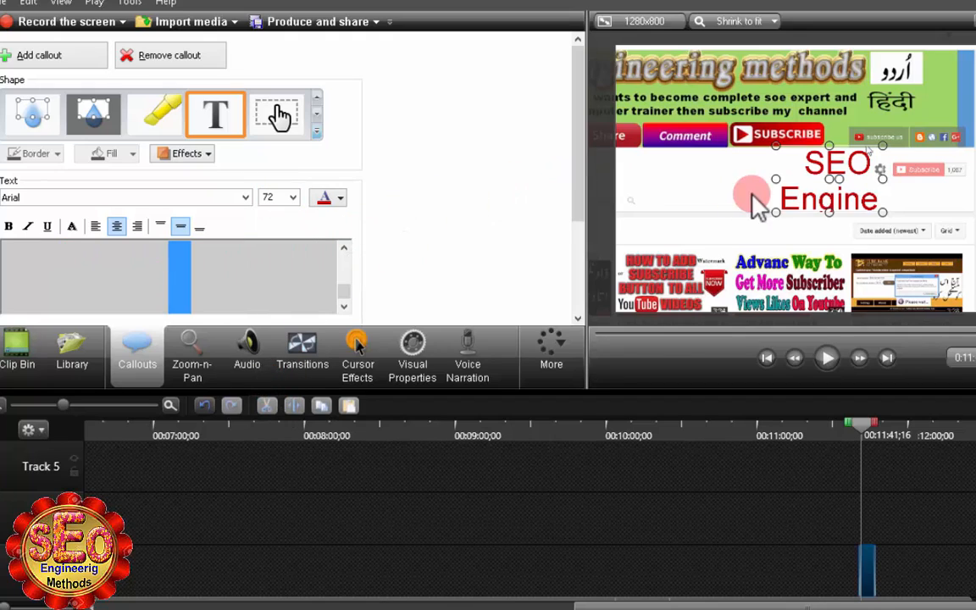
{"action": "left_click_drag", "start_coordinate": [775, 180], "coordinate": [599, 178]}
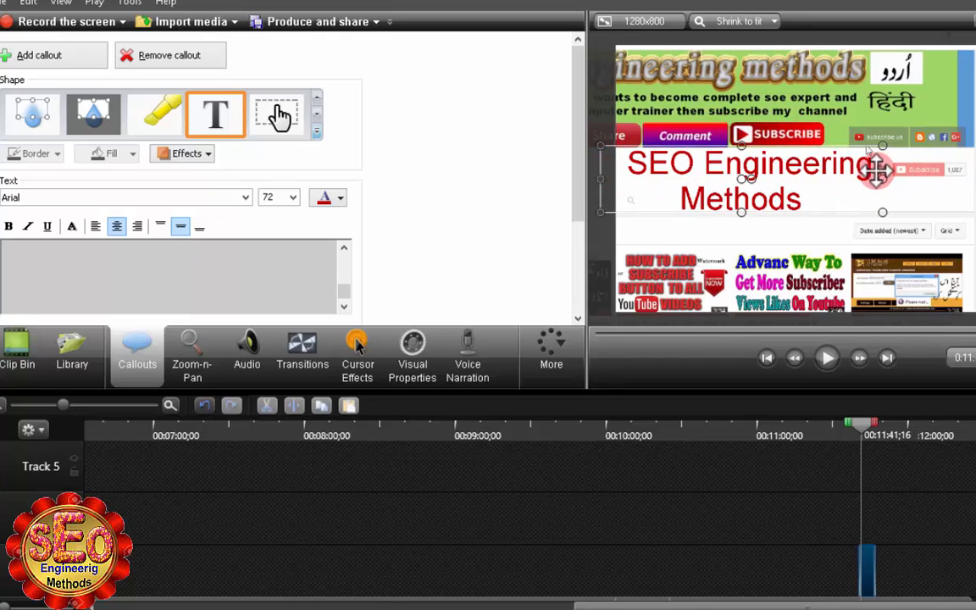
{"action": "left_click_drag", "start_coordinate": [845, 171], "coordinate": [877, 183]}
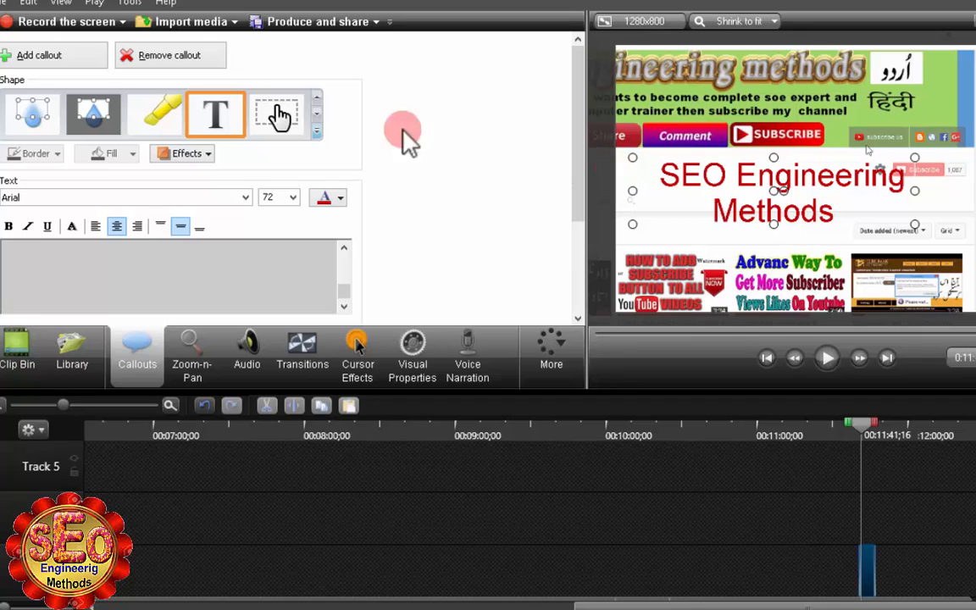
- Change the text callout into the special pixelate callout, shift it slightly over the gear icon and pink Subscribe button, and delete it
{"action": "left_click", "coordinate": [281, 115]}
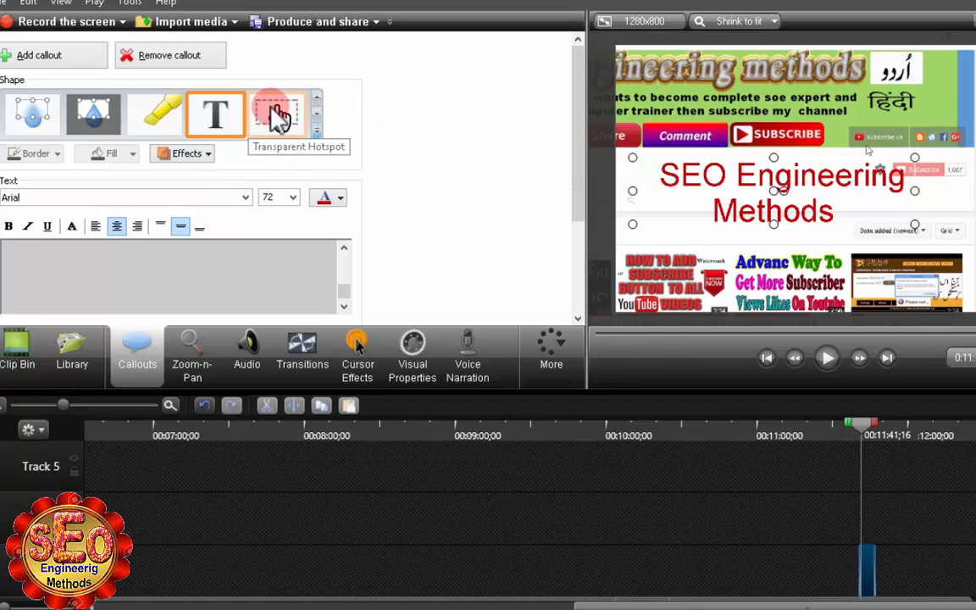
{"action": "left_click", "coordinate": [317, 134]}
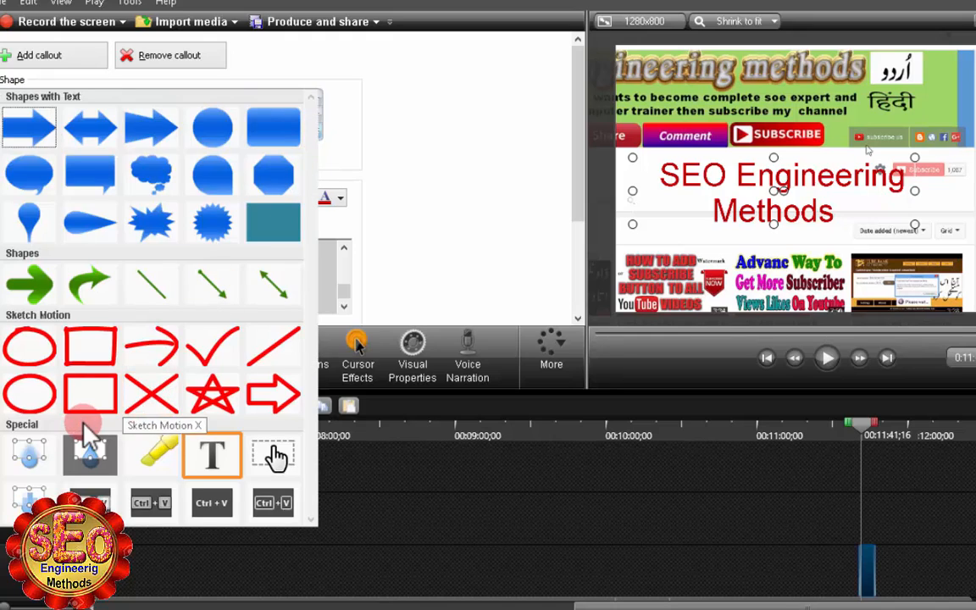
{"action": "left_click", "coordinate": [52, 447]}
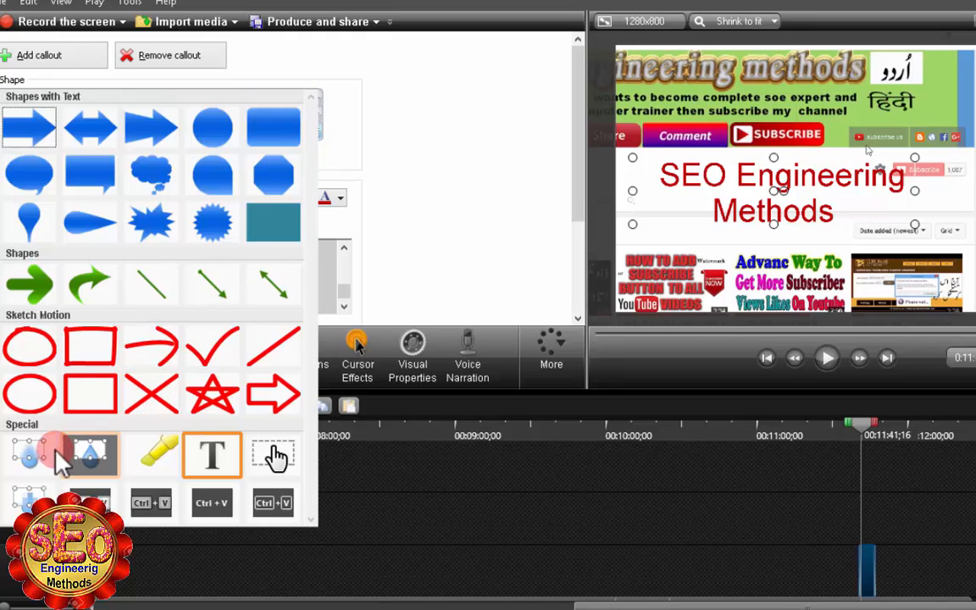
{"action": "left_click", "coordinate": [30, 500]}
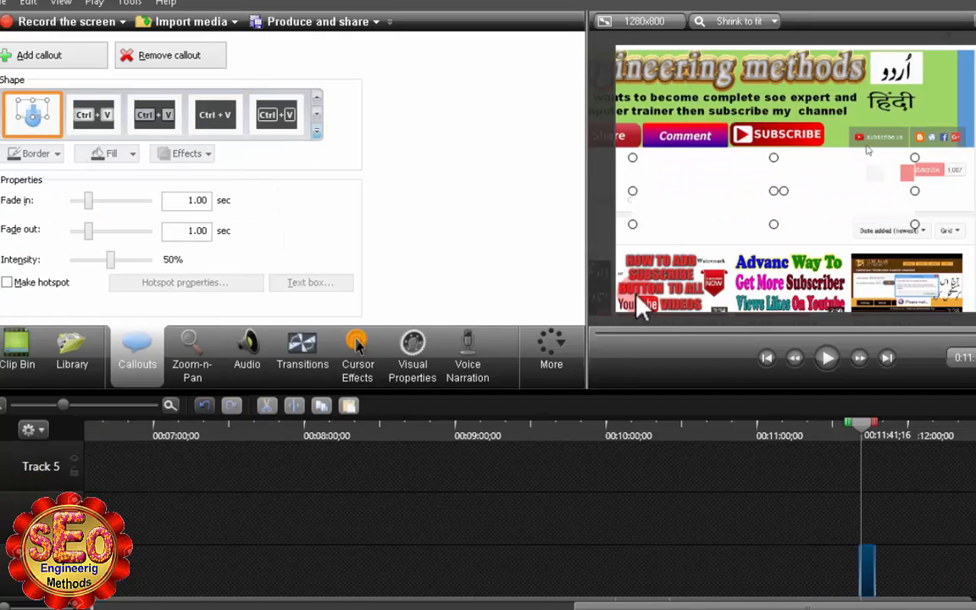
{"action": "mouse_move", "coordinate": [898, 165]}
{"action": "left_mouse_down"}
{"action": "mouse_move", "coordinate": [895, 180]}
{"action": "mouse_move", "coordinate": [897, 120]}
{"action": "mouse_move", "coordinate": [887, 120]}
{"action": "mouse_move", "coordinate": [903, 112]}
{"action": "mouse_move", "coordinate": [902, 70]}
{"action": "mouse_move", "coordinate": [902, 172]}
{"action": "left_mouse_up"}
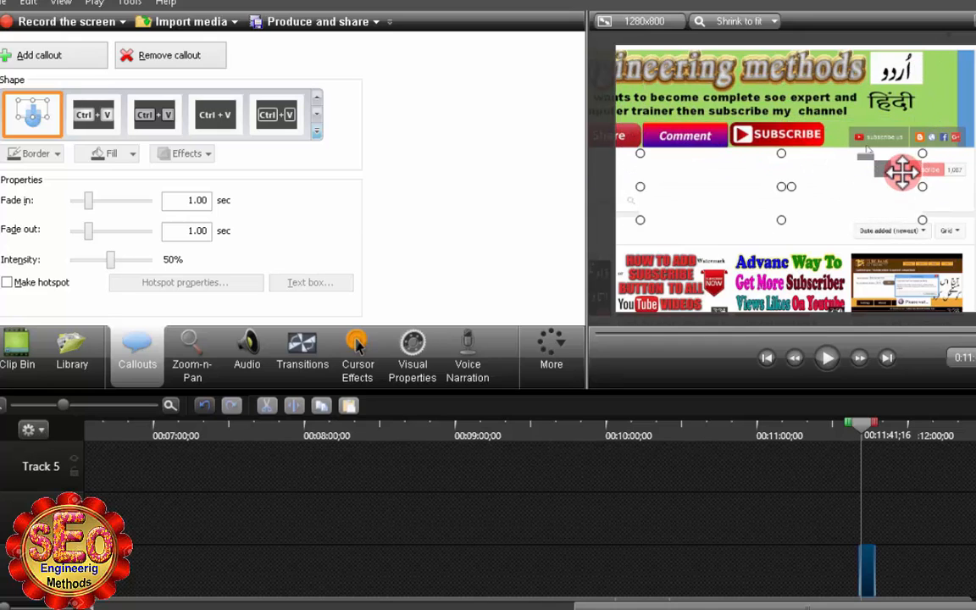
{"action": "left_click", "coordinate": [867, 568]}
{"action": "key", "text": "Delete"}
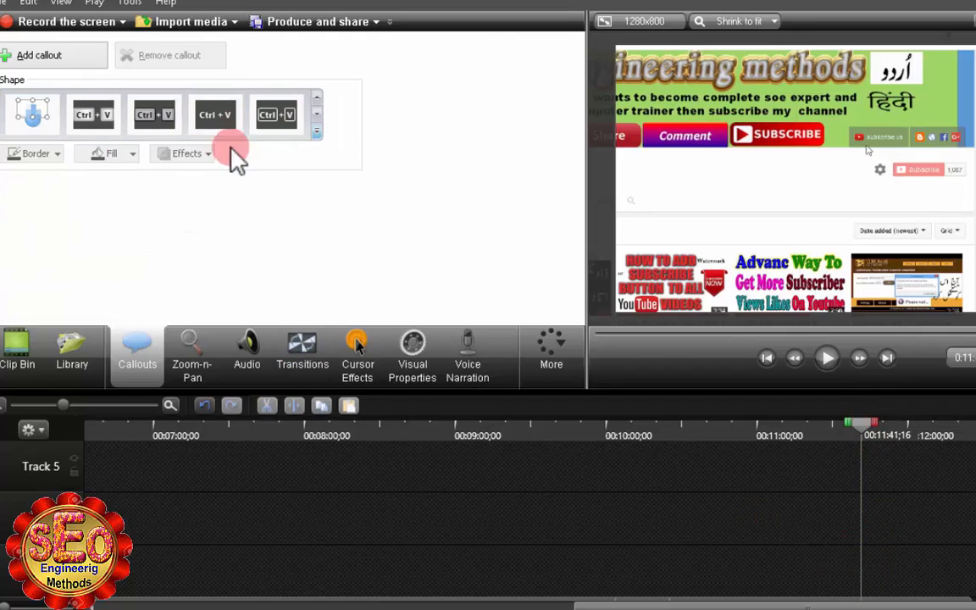
- Add a Traditional Keystrokes callout and set its key combination to Ctrl+C
{"action": "left_click", "coordinate": [327, 130]}
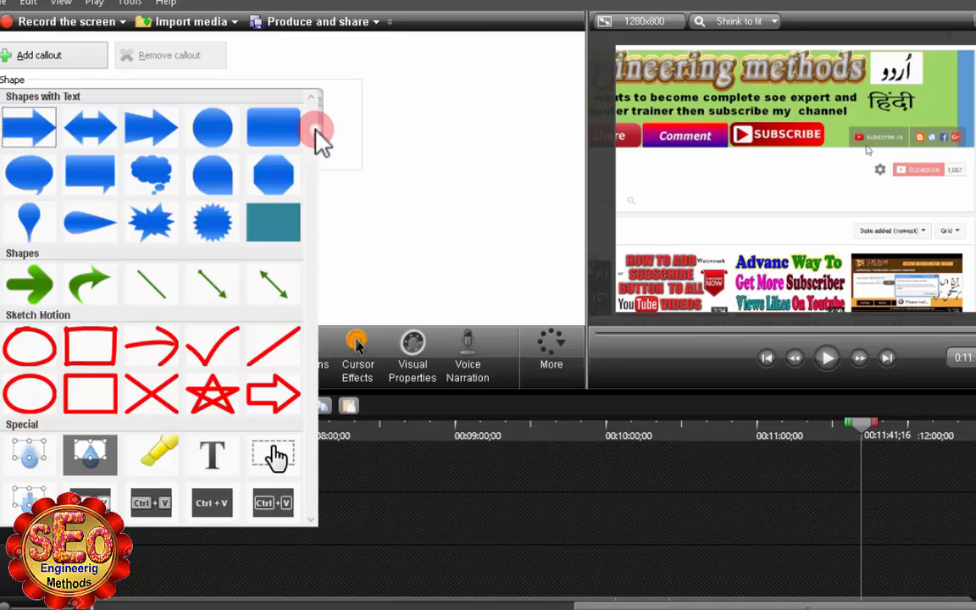
{"action": "left_click", "coordinate": [279, 457]}
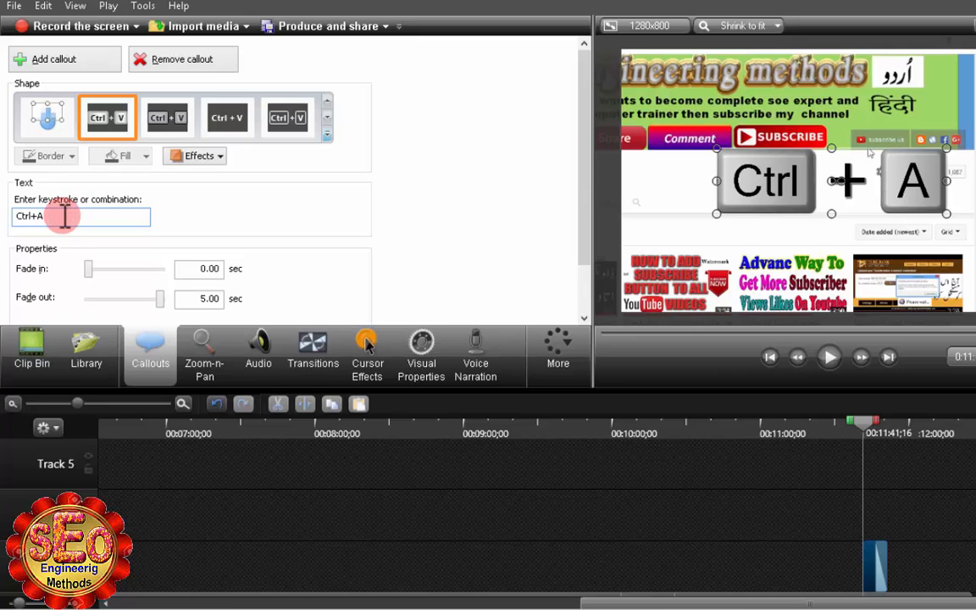
{"action": "key", "text": "j"}
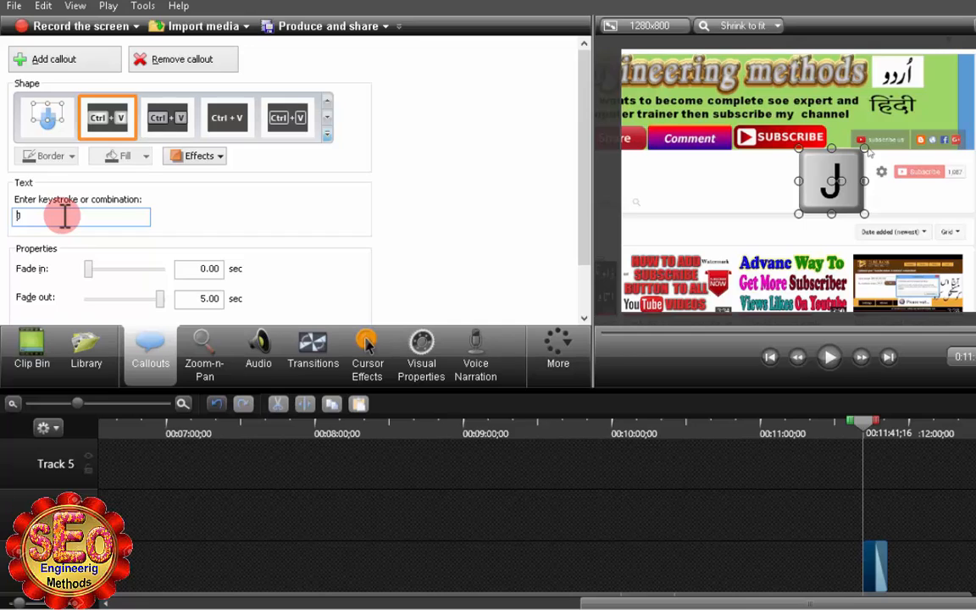
{"action": "key", "text": "ctrl+c"}
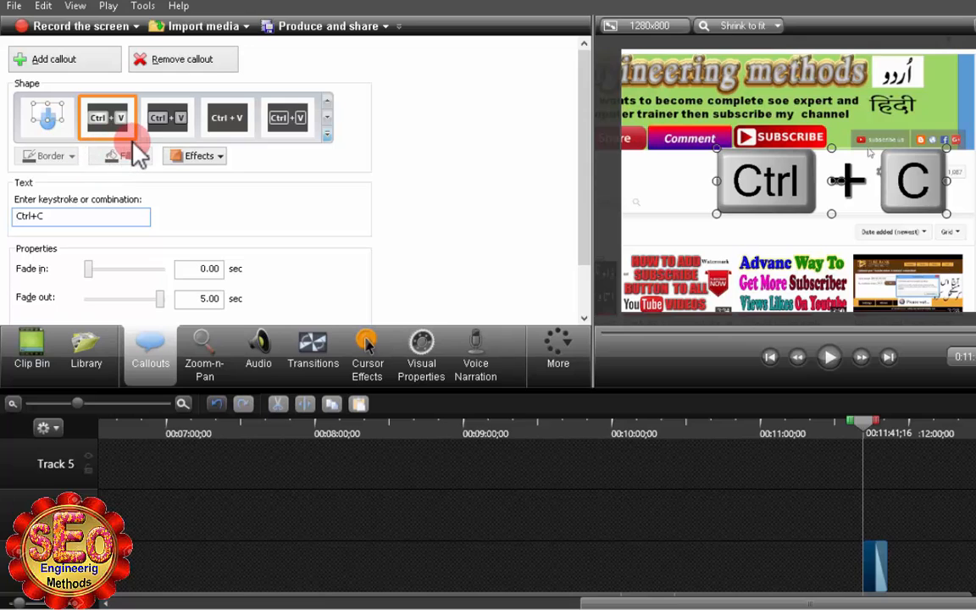
- Try the different keystroke styles on the Ctrl+C callout, ending with the outlined keys with a transparent background
{"action": "left_click", "coordinate": [204, 156]}
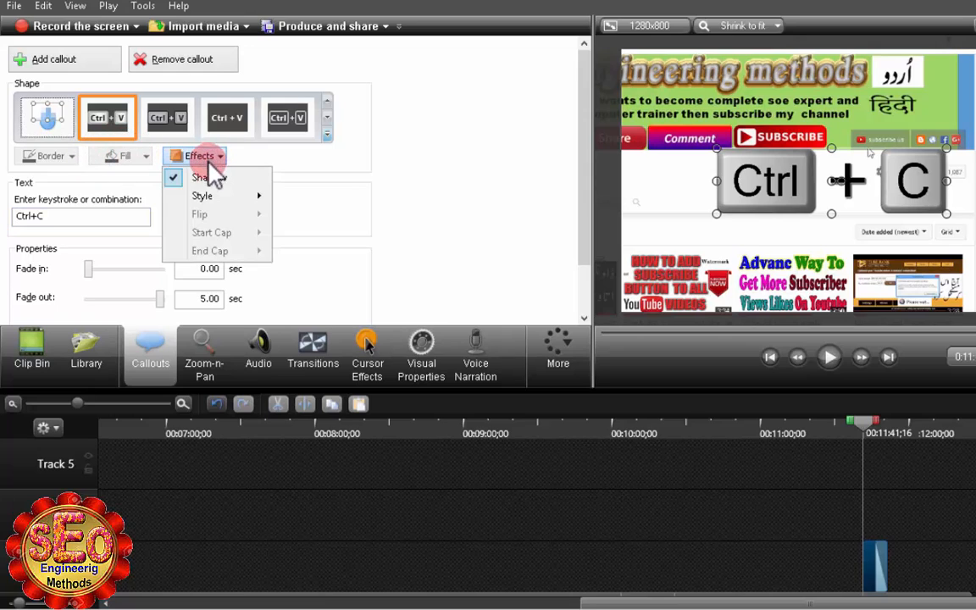
{"action": "mouse_move", "coordinate": [245, 195]}
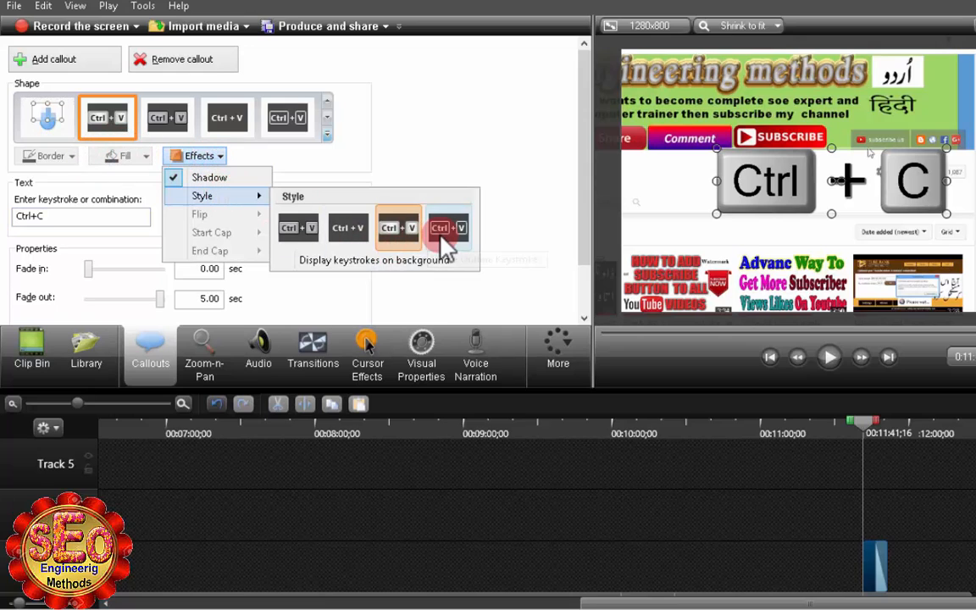
{"action": "left_click", "coordinate": [303, 229]}
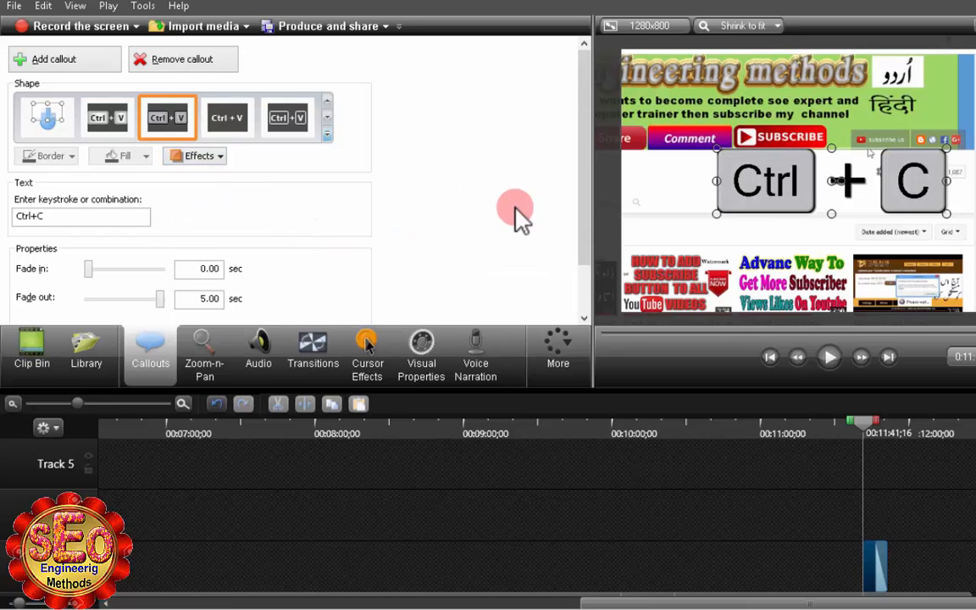
{"action": "left_click", "coordinate": [227, 123]}
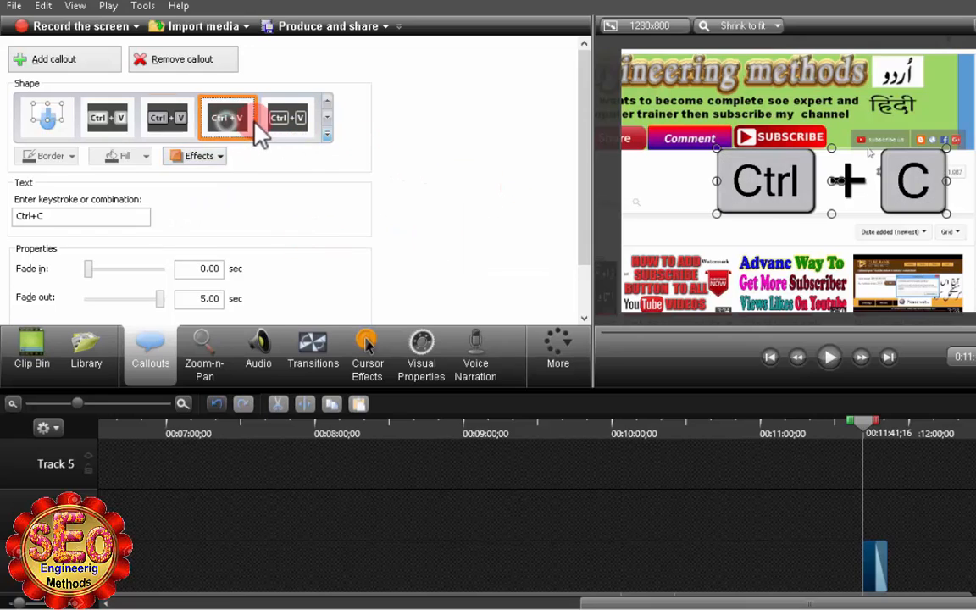
{"action": "left_click", "coordinate": [282, 126]}
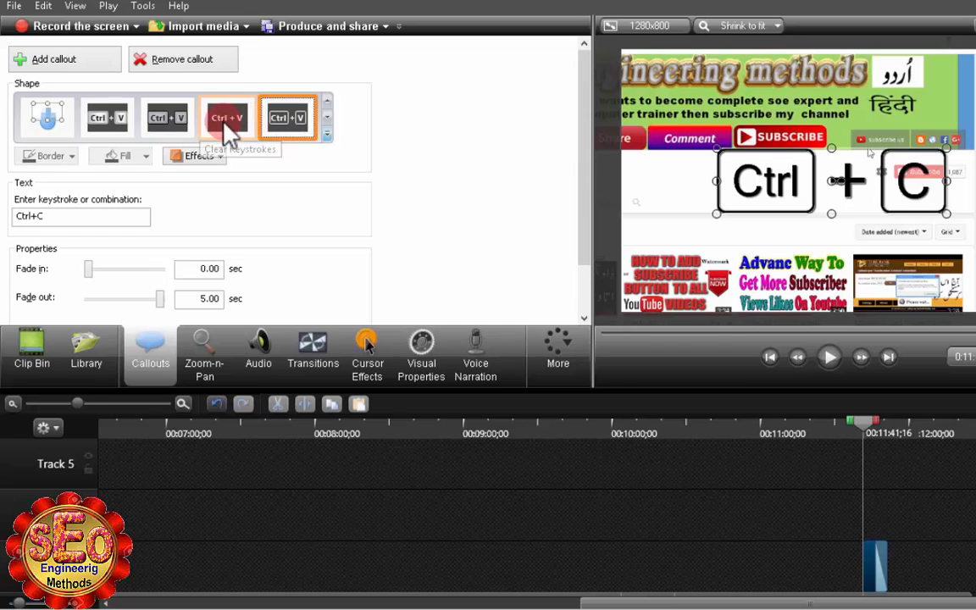
{"action": "left_click", "coordinate": [161, 118]}
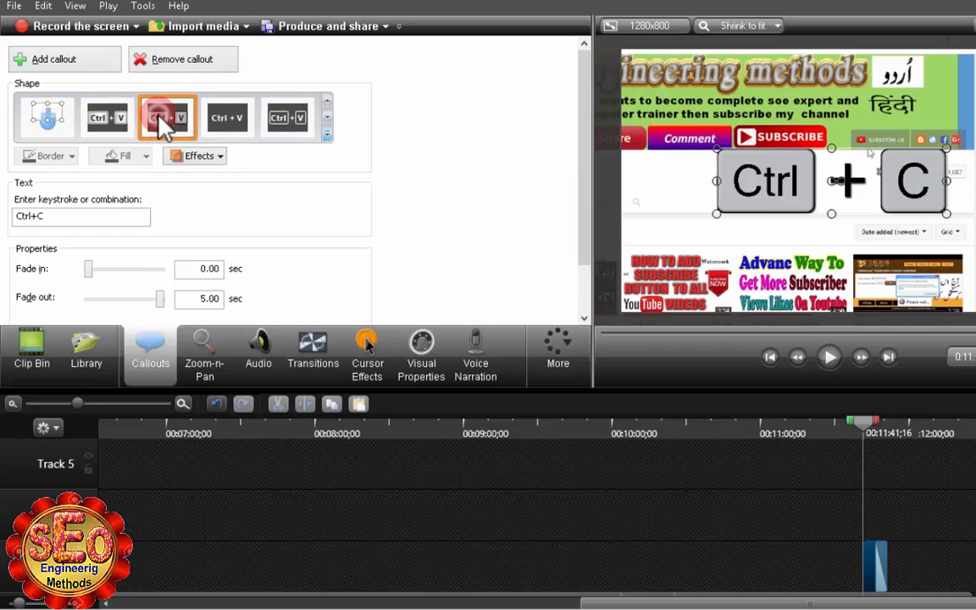
{"action": "left_click", "coordinate": [229, 121]}
{"action": "left_click", "coordinate": [288, 126]}
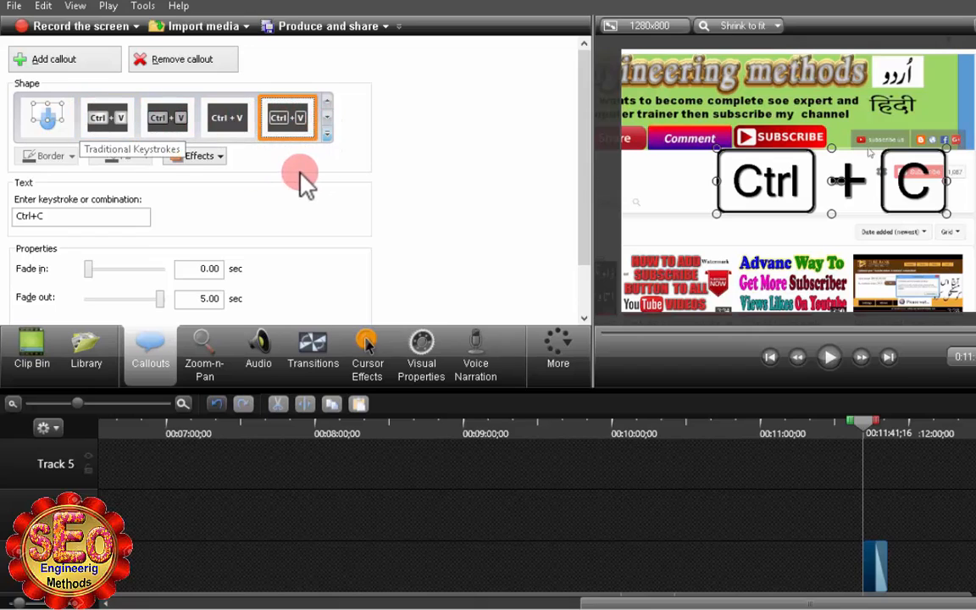
- Deselect the keystroke callout and move the playhead to 00:11:46;16 to preview it
{"action": "right_click", "coordinate": [872, 569]}
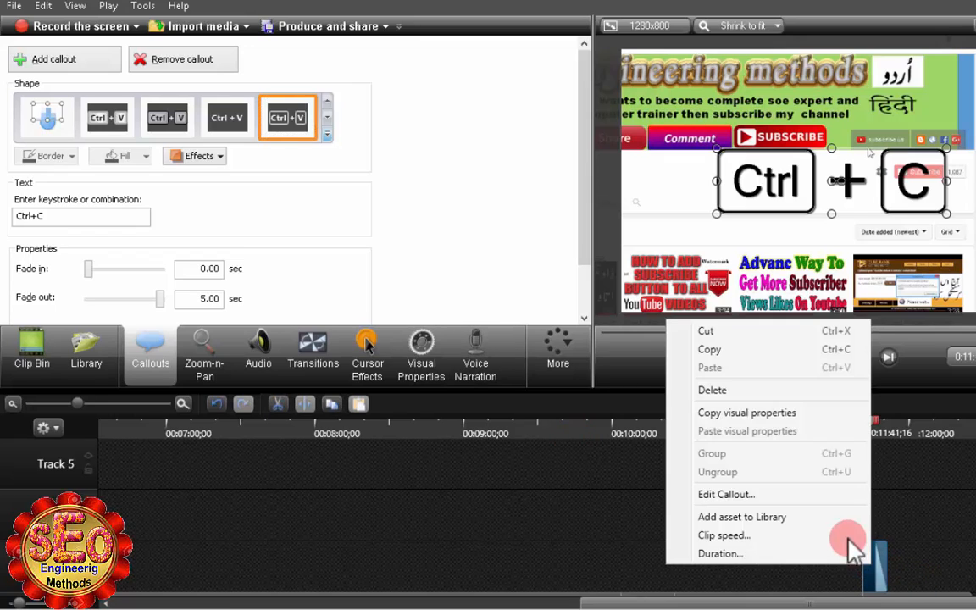
{"action": "left_click", "coordinate": [571, 497]}
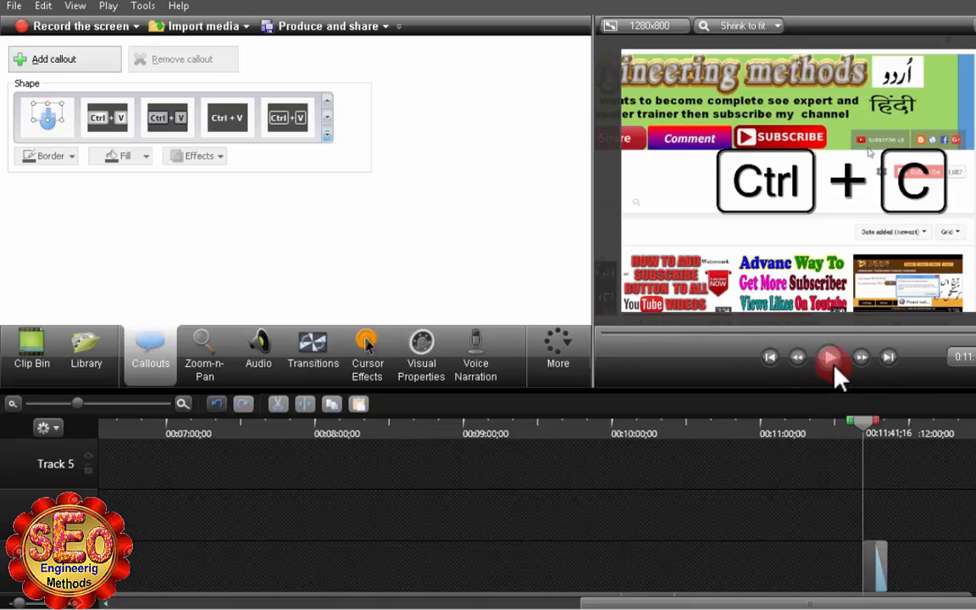
{"action": "left_click_drag", "start_coordinate": [861, 432], "coordinate": [875, 430]}
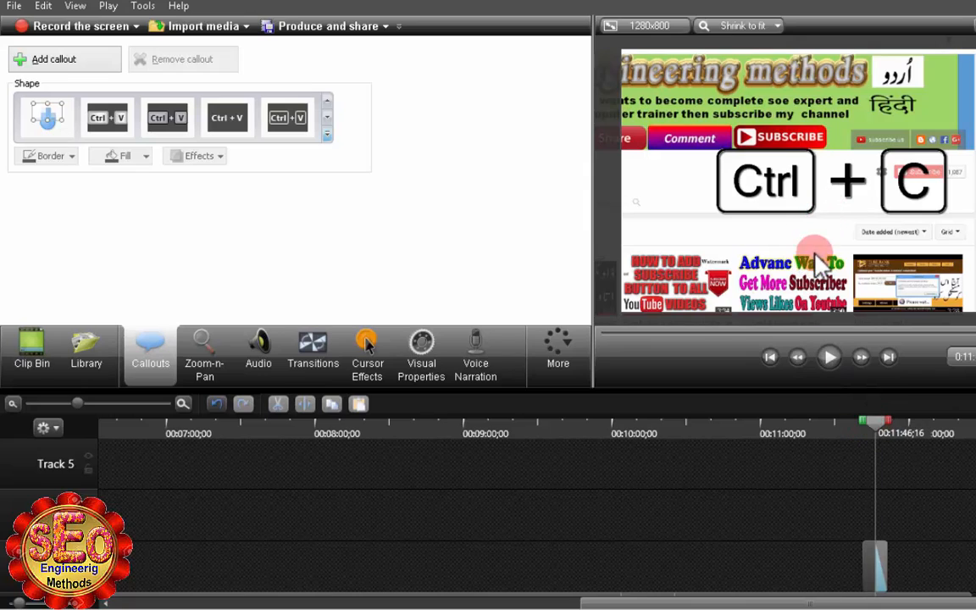
- Play back the end of the Ctrl+C keystroke callout to check how it fades out
{"action": "left_click", "coordinate": [830, 360]}
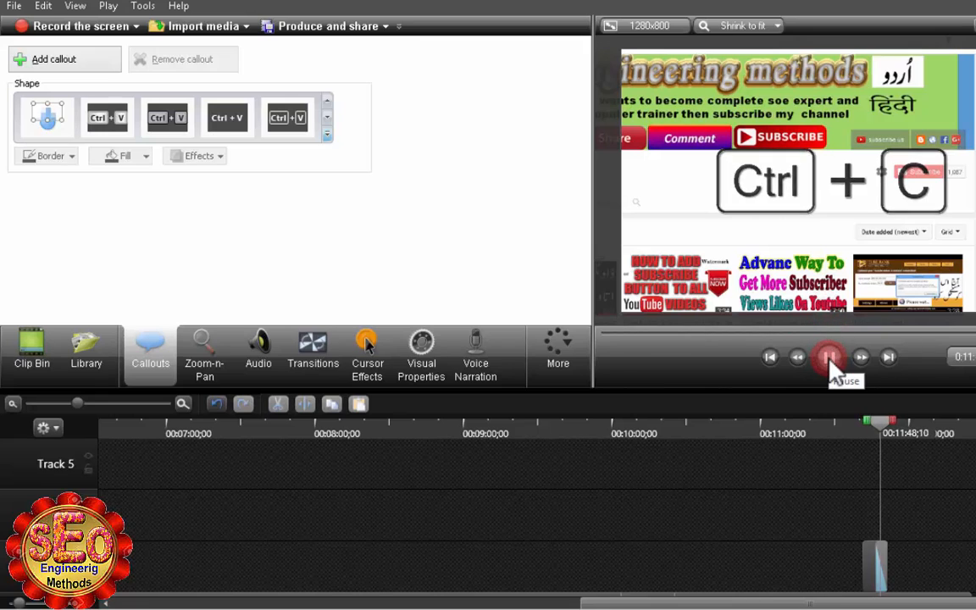
{"action": "left_click", "coordinate": [830, 360]}
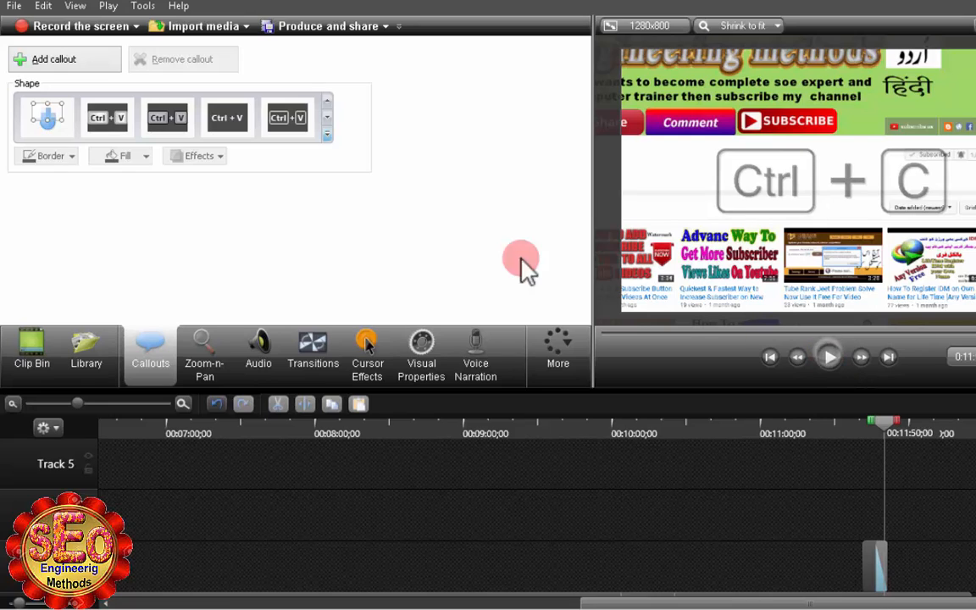
- Set the fade-in of the Ctrl+C keystroke callout to 5.00 seconds
{"action": "left_click", "coordinate": [875, 559]}
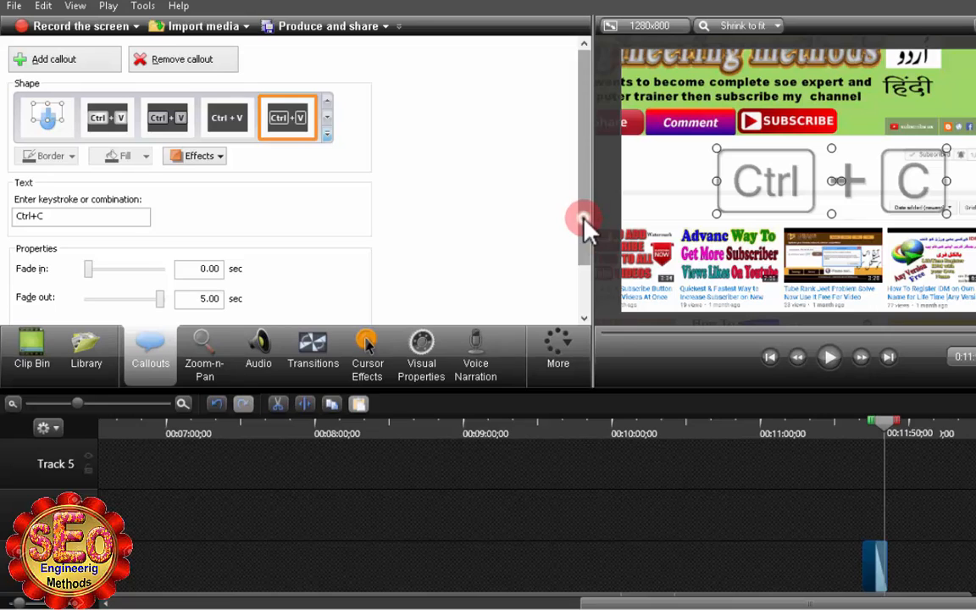
{"action": "left_click_drag", "start_coordinate": [584, 220], "coordinate": [584, 256]}
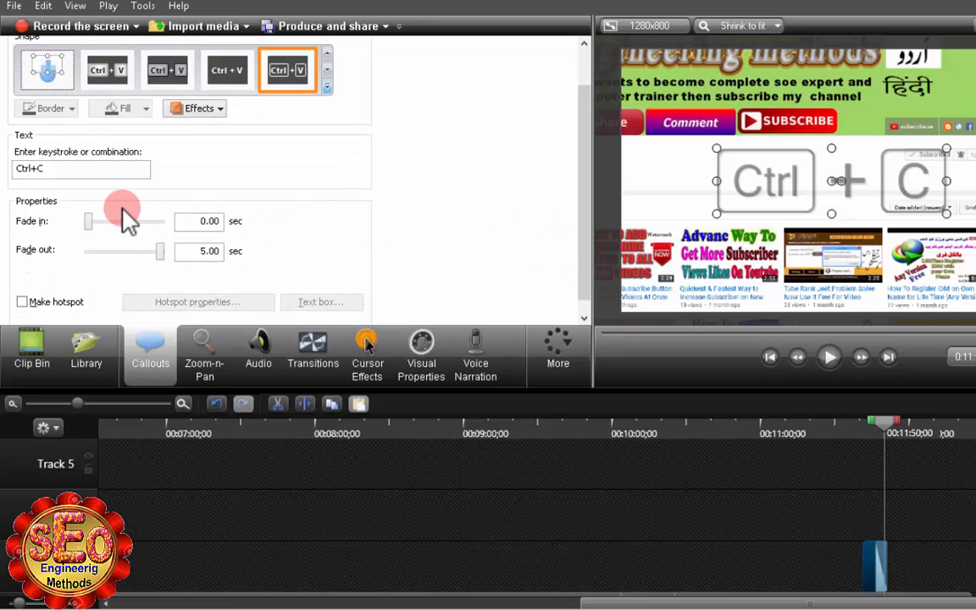
{"action": "left_click_drag", "start_coordinate": [89, 222], "coordinate": [174, 218]}
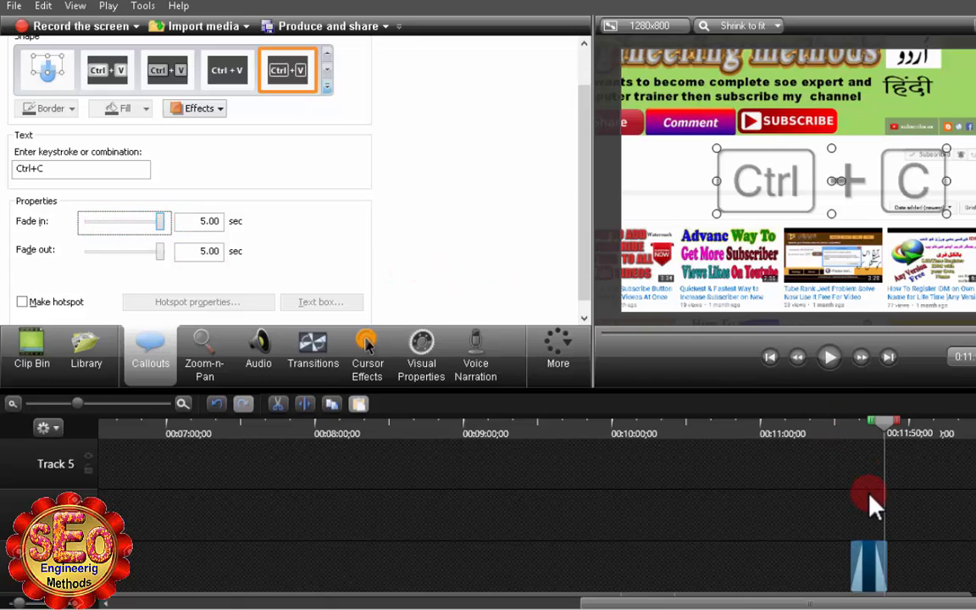
{"action": "left_click", "coordinate": [862, 576]}
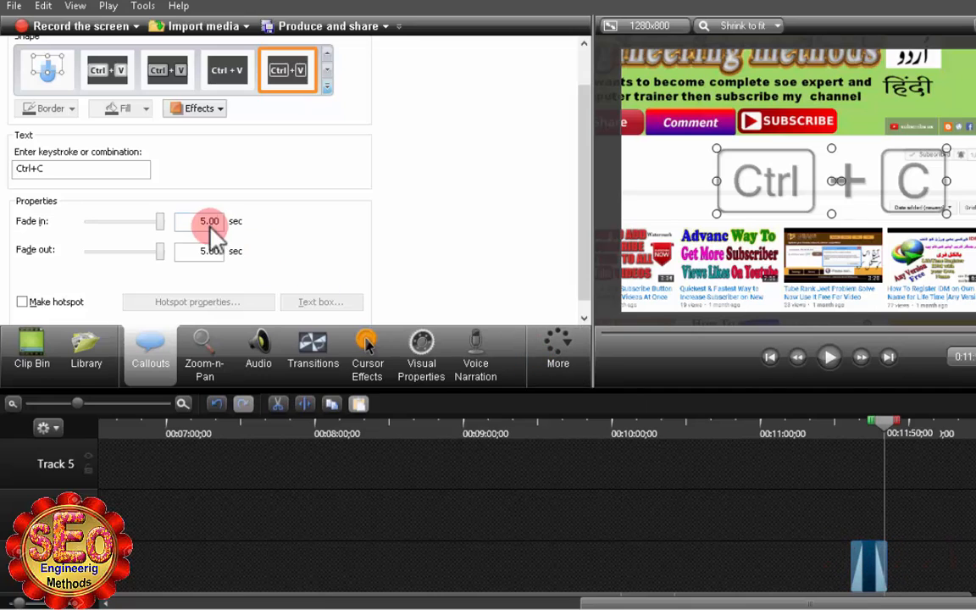
{"action": "mouse_move", "coordinate": [171, 222]}
{"action": "left_mouse_down"}
{"action": "mouse_move", "coordinate": [153, 222]}
{"action": "mouse_move", "coordinate": [165, 221]}
{"action": "left_mouse_up"}
- Play the keystroke callout from its start at 00:11:36;16 and again near its end to check both fades
{"action": "left_click_drag", "start_coordinate": [879, 436], "coordinate": [853, 440]}
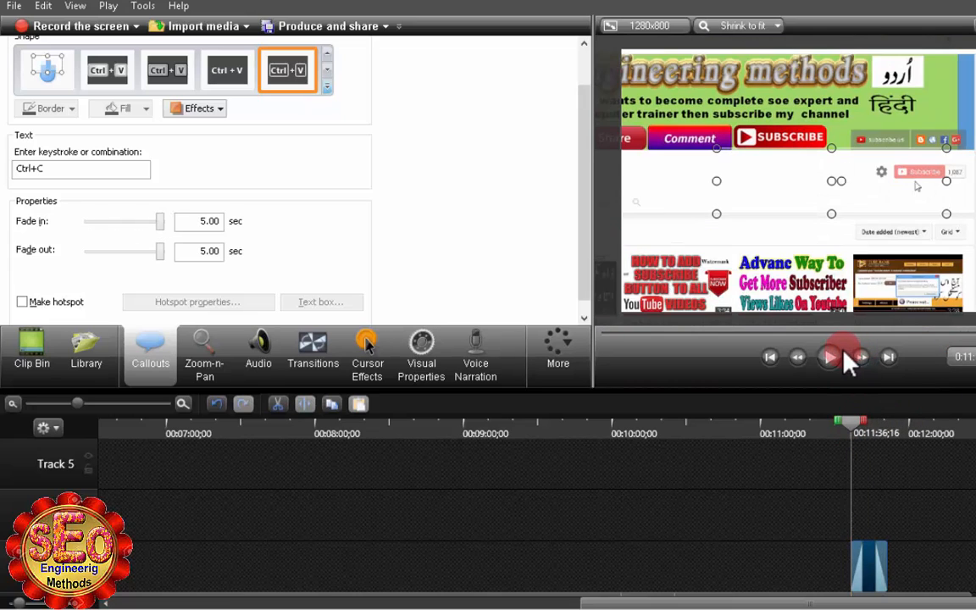
{"action": "left_click", "coordinate": [847, 360]}
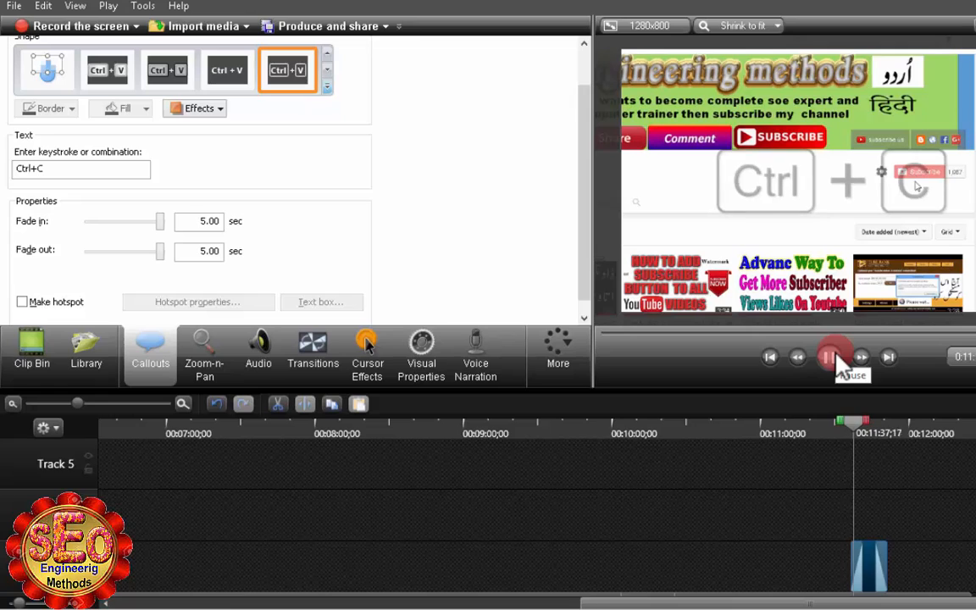
{"action": "left_click", "coordinate": [839, 360]}
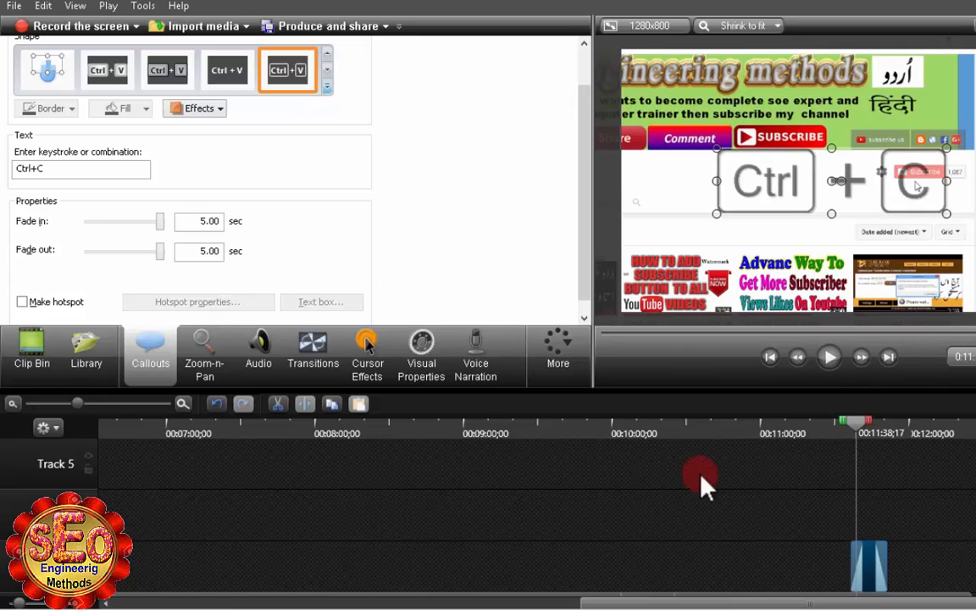
{"action": "left_click_drag", "start_coordinate": [854, 433], "coordinate": [879, 438]}
{"action": "left_click", "coordinate": [826, 359]}
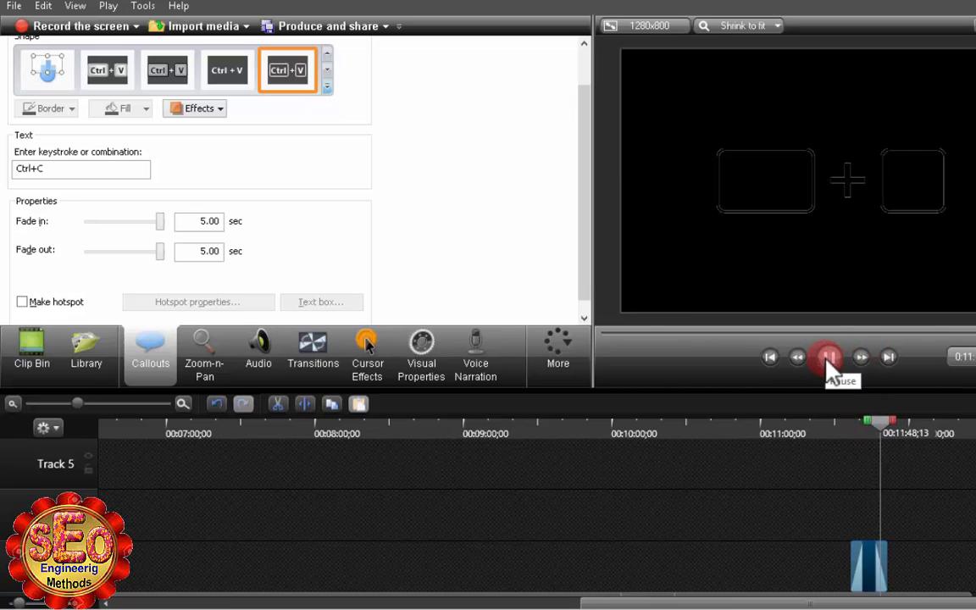
{"action": "left_click", "coordinate": [826, 359]}
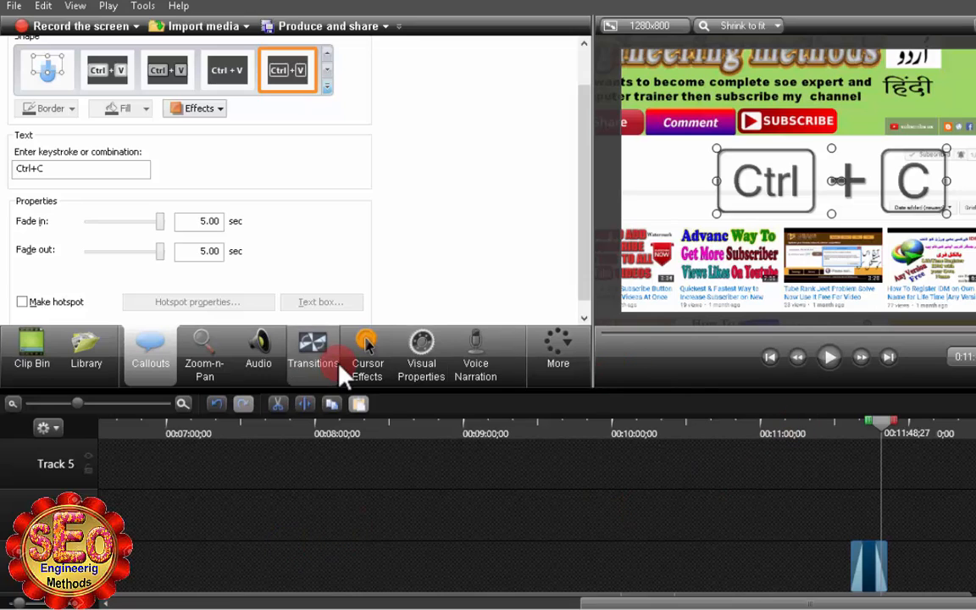
- Show the project's clips and delete the Ctrl+C keystroke callout from the timeline
{"action": "left_click", "coordinate": [43, 354]}
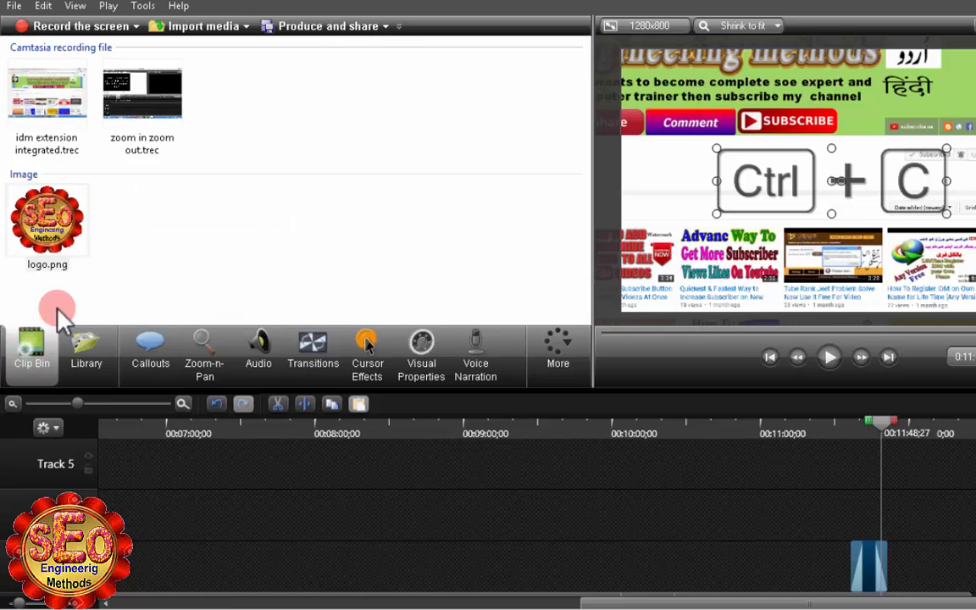
{"action": "left_click", "coordinate": [46, 191]}
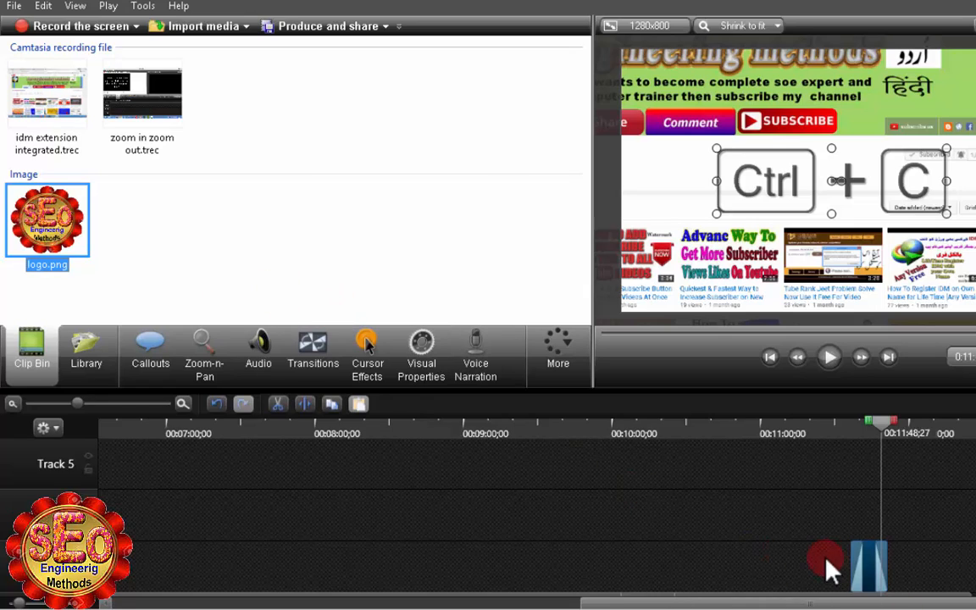
{"action": "left_click", "coordinate": [866, 566]}
{"action": "key", "text": "Delete"}
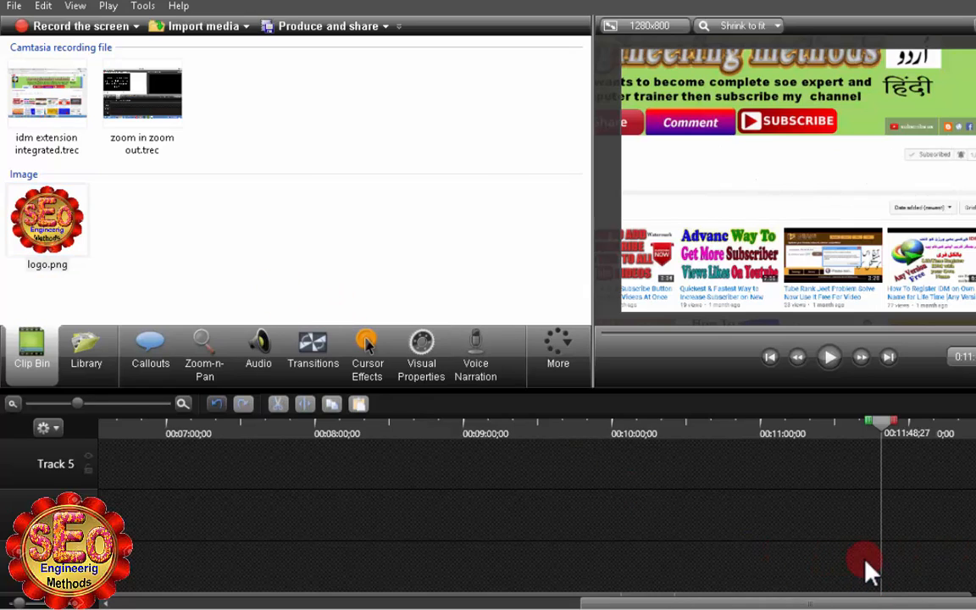
- Add logo.png to Track 3 of the timeline, starting at the playhead position 00:11:48;27
{"action": "left_click", "coordinate": [42, 242]}
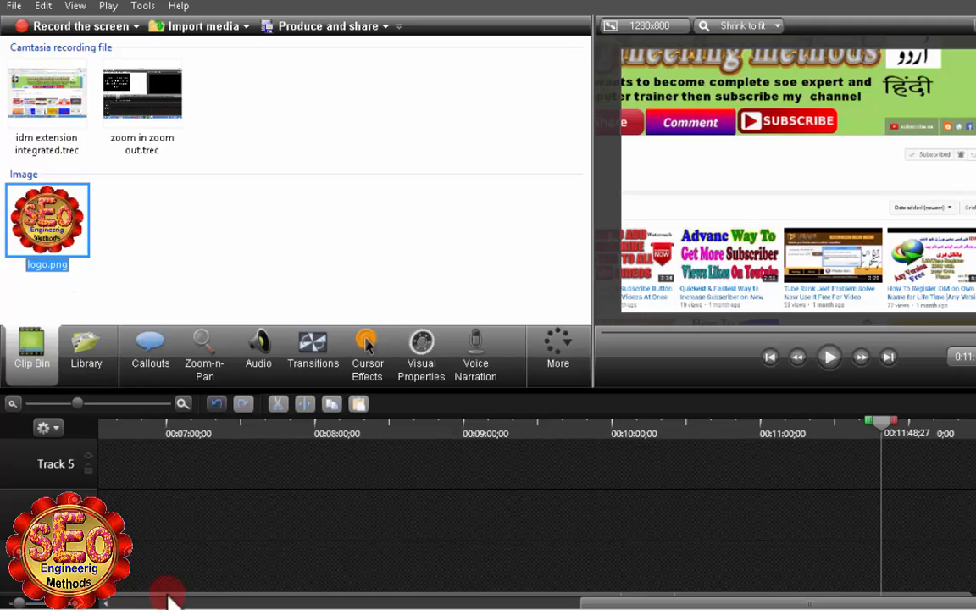
{"action": "left_click_drag", "start_coordinate": [168, 599], "coordinate": [890, 574]}
{"action": "scroll", "coordinate": [838, 540], "scroll_direction": "down", "scroll_amount": 2}
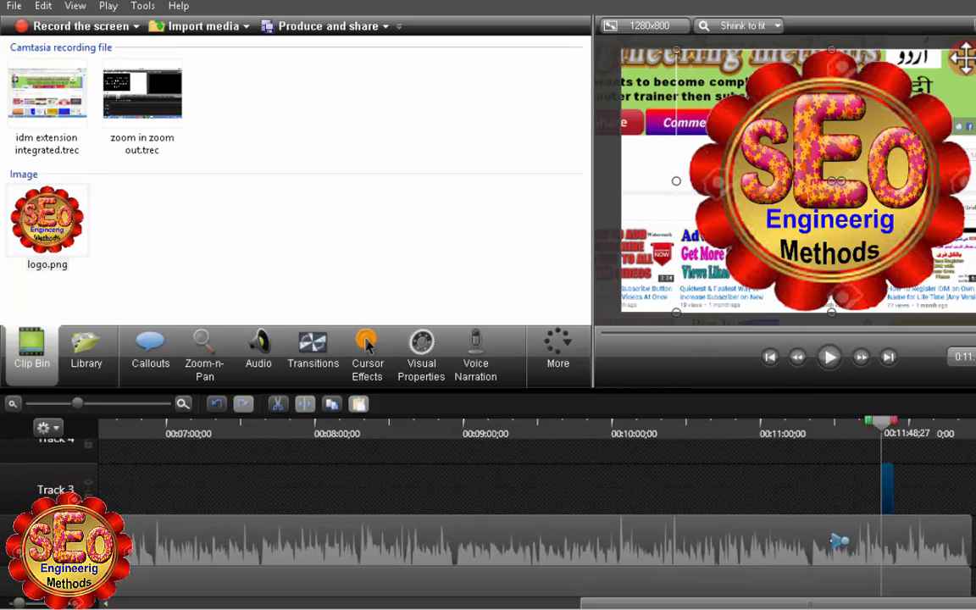
- Shrink the logo to about 12% in the lower-left corner of the video and rotate it a full turn
{"action": "left_click_drag", "start_coordinate": [970, 52], "coordinate": [670, 240]}
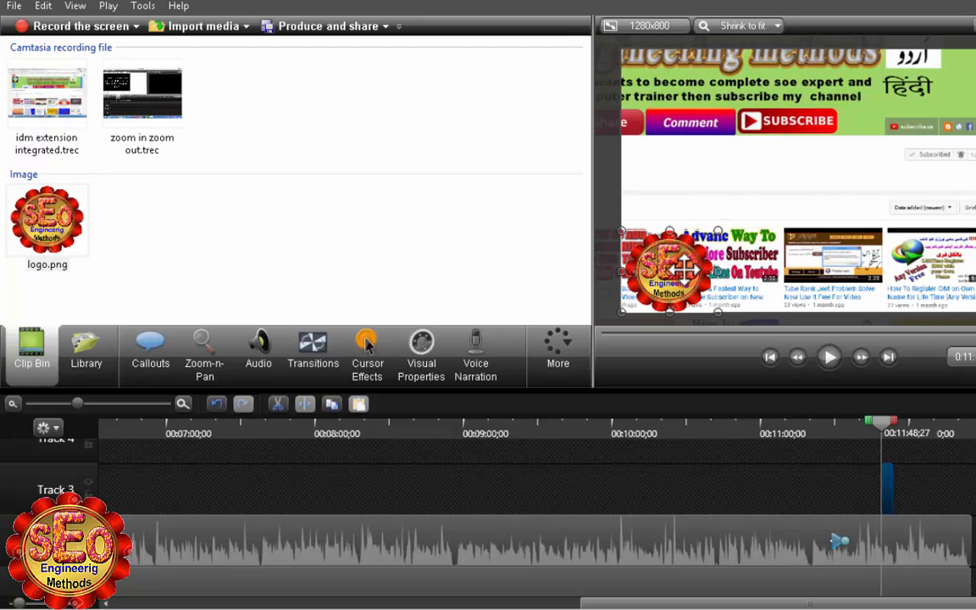
{"action": "mouse_move", "coordinate": [680, 272]}
{"action": "left_mouse_down"}
{"action": "mouse_move", "coordinate": [665, 280]}
{"action": "mouse_move", "coordinate": [668, 263]}
{"action": "mouse_move", "coordinate": [678, 275]}
{"action": "mouse_move", "coordinate": [669, 271]}
{"action": "left_mouse_up"}
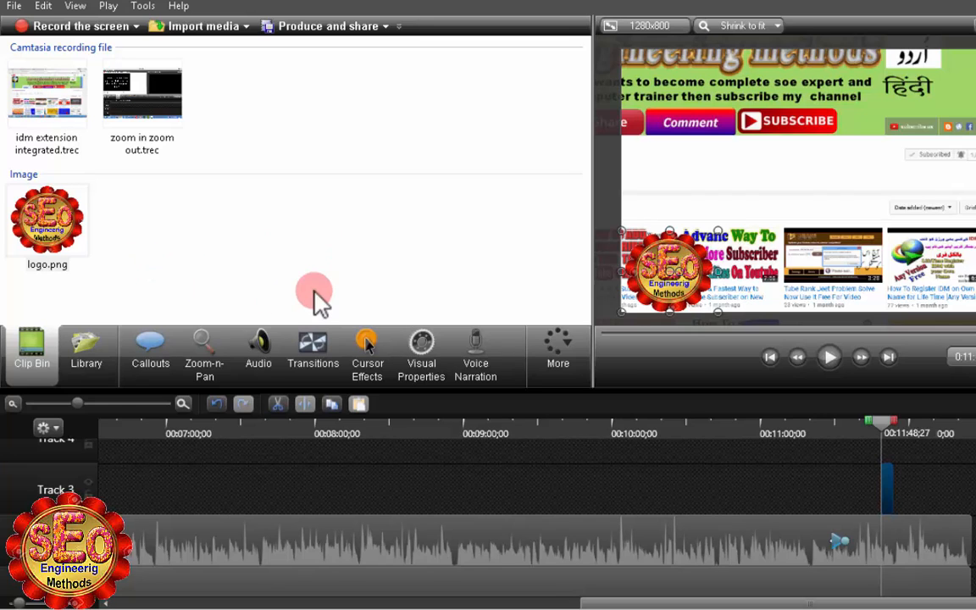
- Add a visual animation to the logo clip, lengthen it, and spin the logo to a Z rotation of about -927
{"action": "left_click", "coordinate": [421, 349]}
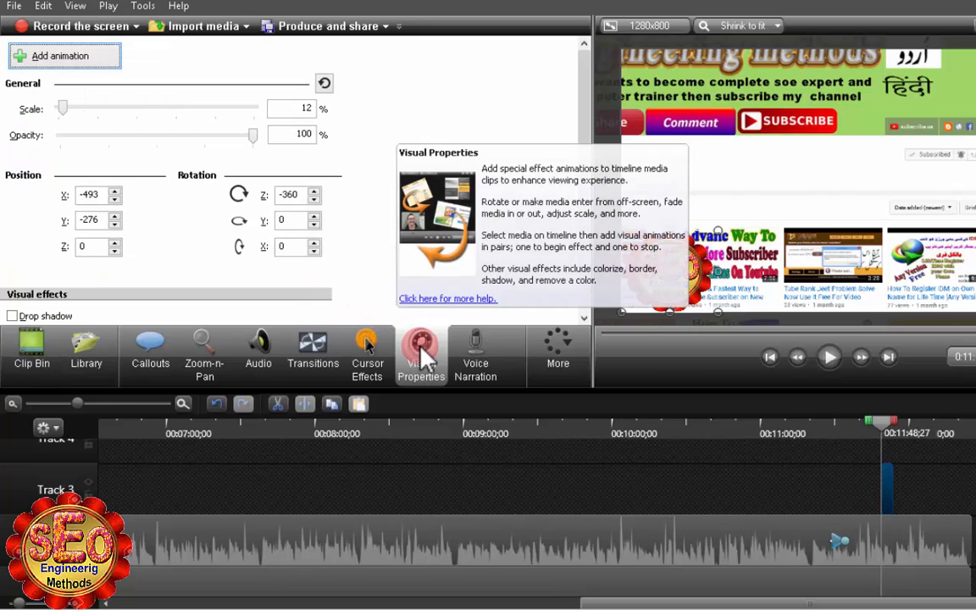
{"action": "left_click", "coordinate": [68, 58]}
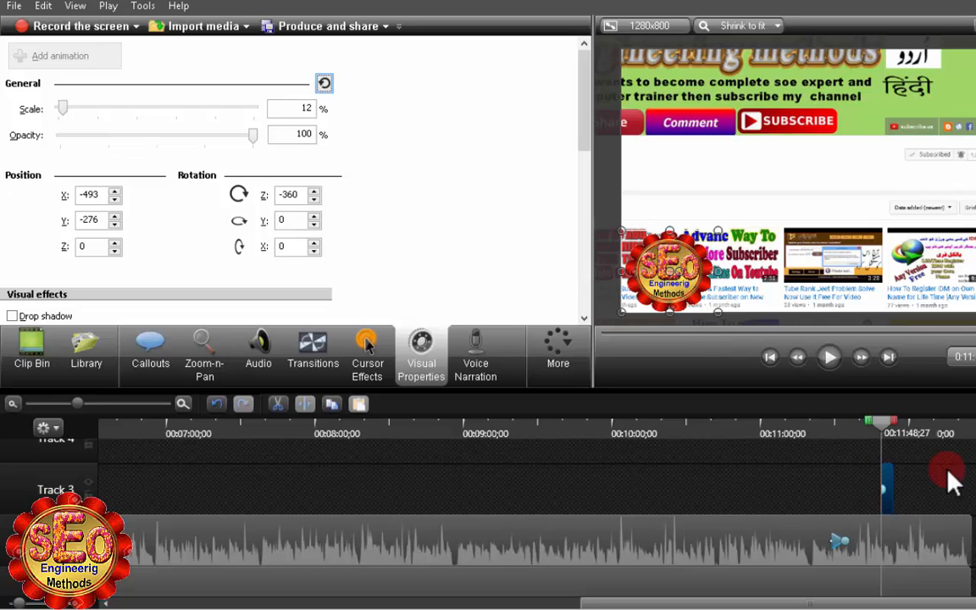
{"action": "left_click_drag", "start_coordinate": [886, 488], "coordinate": [903, 487]}
{"action": "mouse_move", "coordinate": [686, 272]}
{"action": "left_mouse_down"}
{"action": "mouse_move", "coordinate": [665, 282]}
{"action": "mouse_move", "coordinate": [661, 254]}
{"action": "mouse_move", "coordinate": [692, 276]}
{"action": "mouse_move", "coordinate": [650, 290]}
{"action": "mouse_move", "coordinate": [637, 255]}
{"action": "left_mouse_up"}
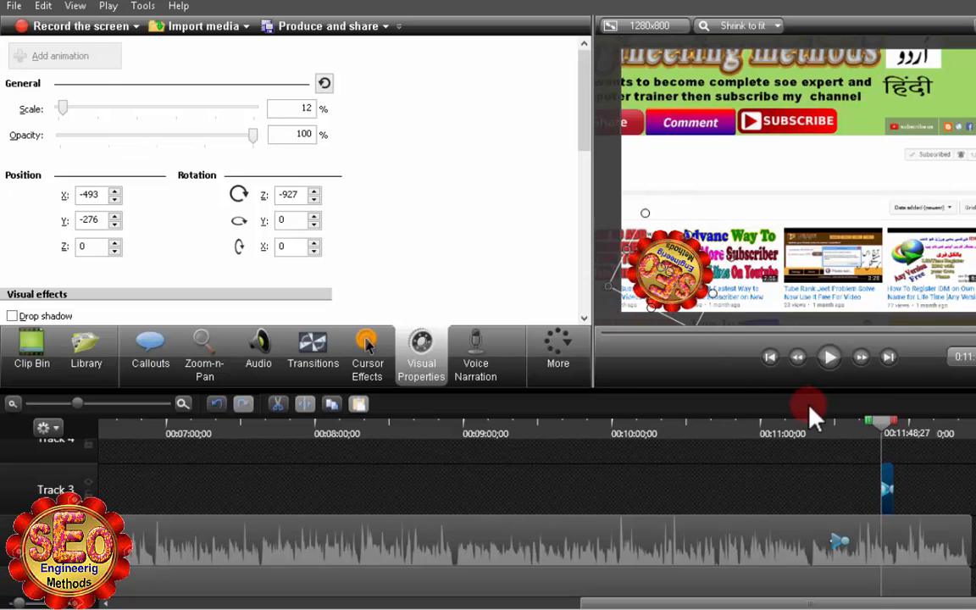
- Play back the logo clip to check its spinning animation
{"action": "left_click", "coordinate": [828, 356]}
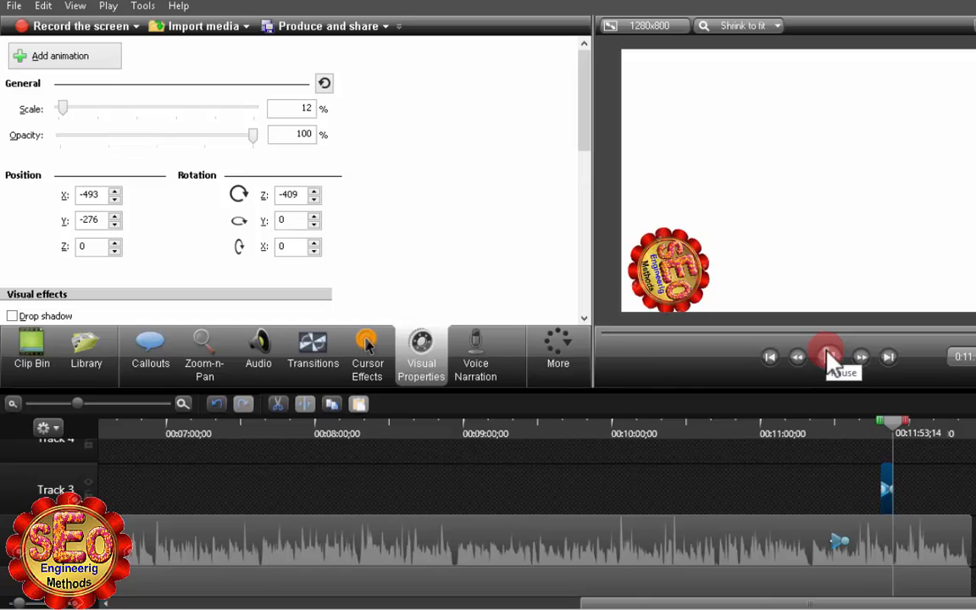
{"action": "left_click", "coordinate": [827, 357]}
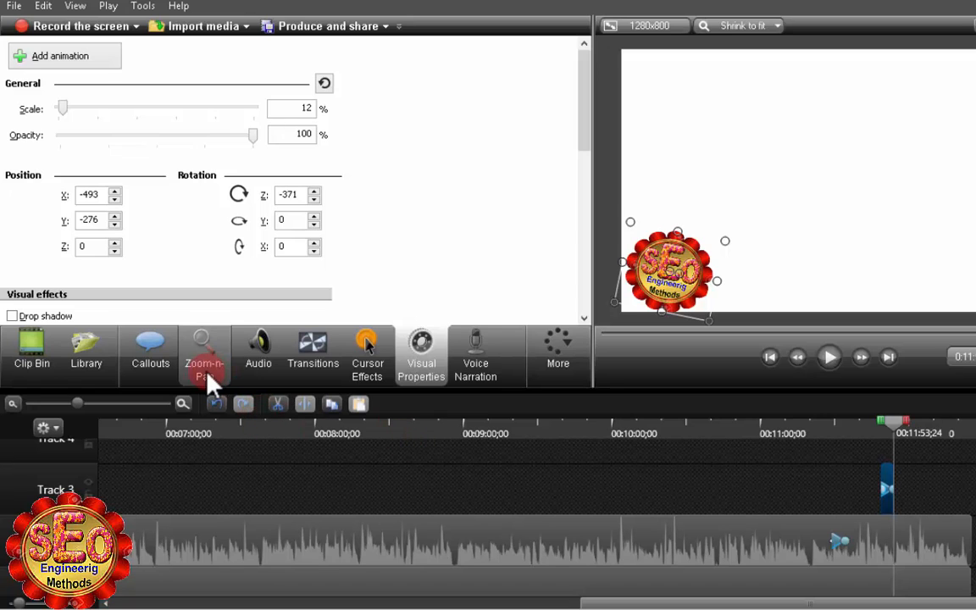
{"action": "left_click", "coordinate": [156, 373]}
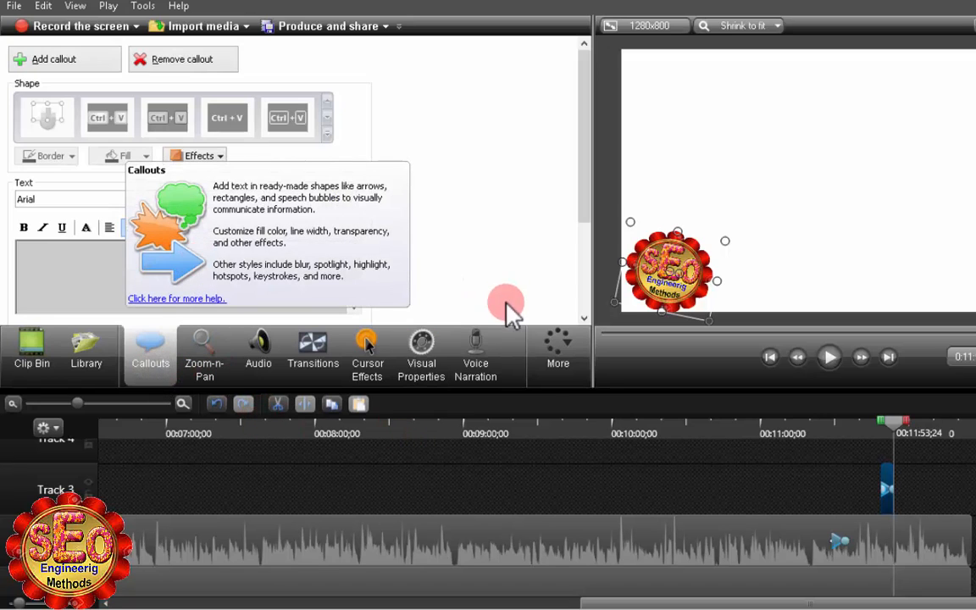
{"action": "left_click", "coordinate": [574, 530]}
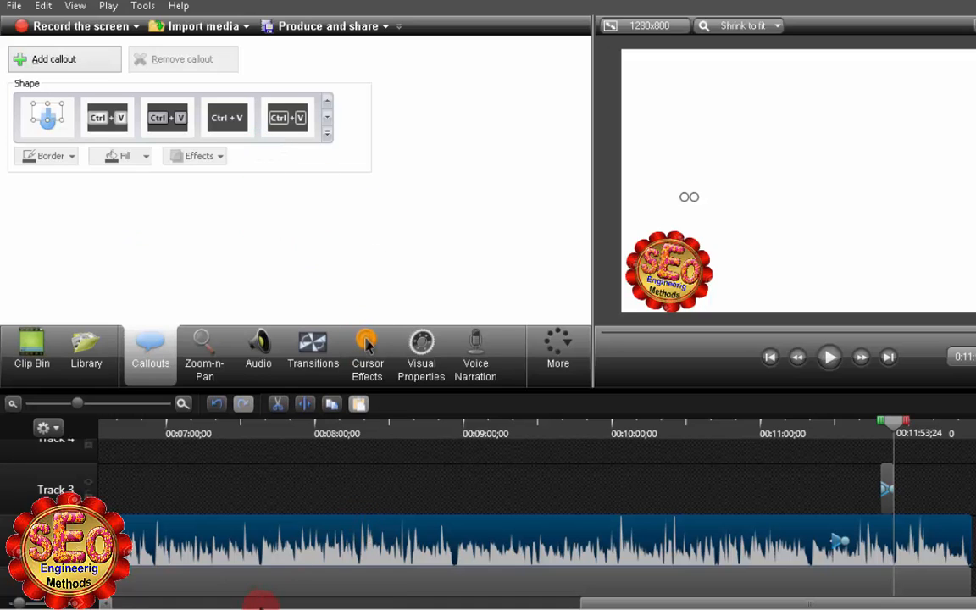
{"action": "left_click", "coordinate": [257, 605]}
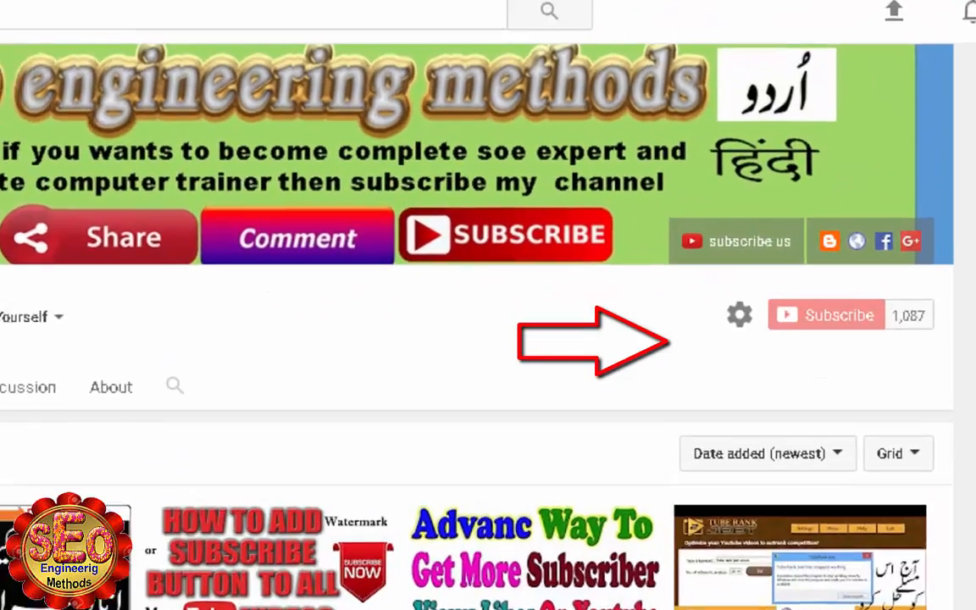
{"action": "left_click", "coordinate": [766, 366]}
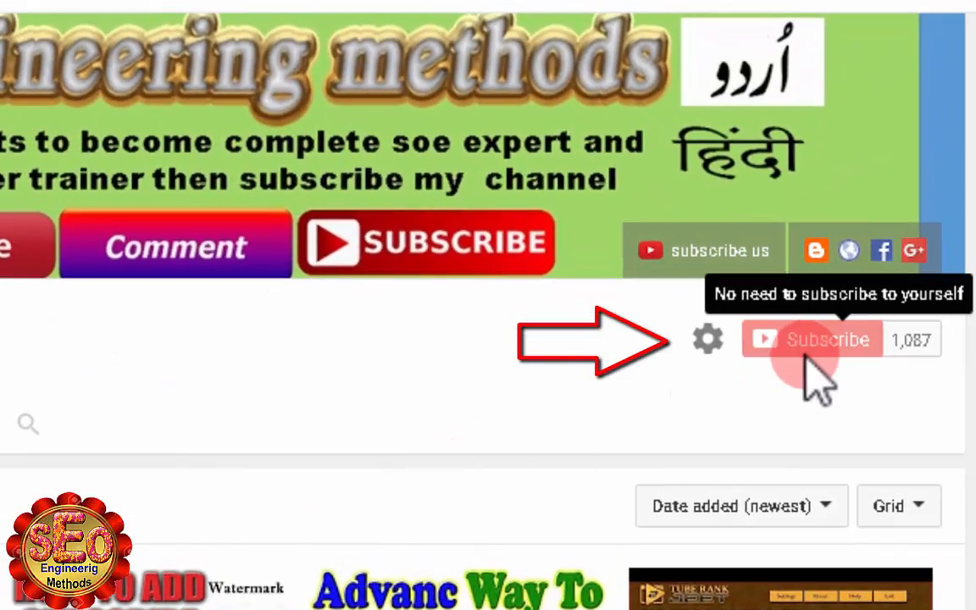